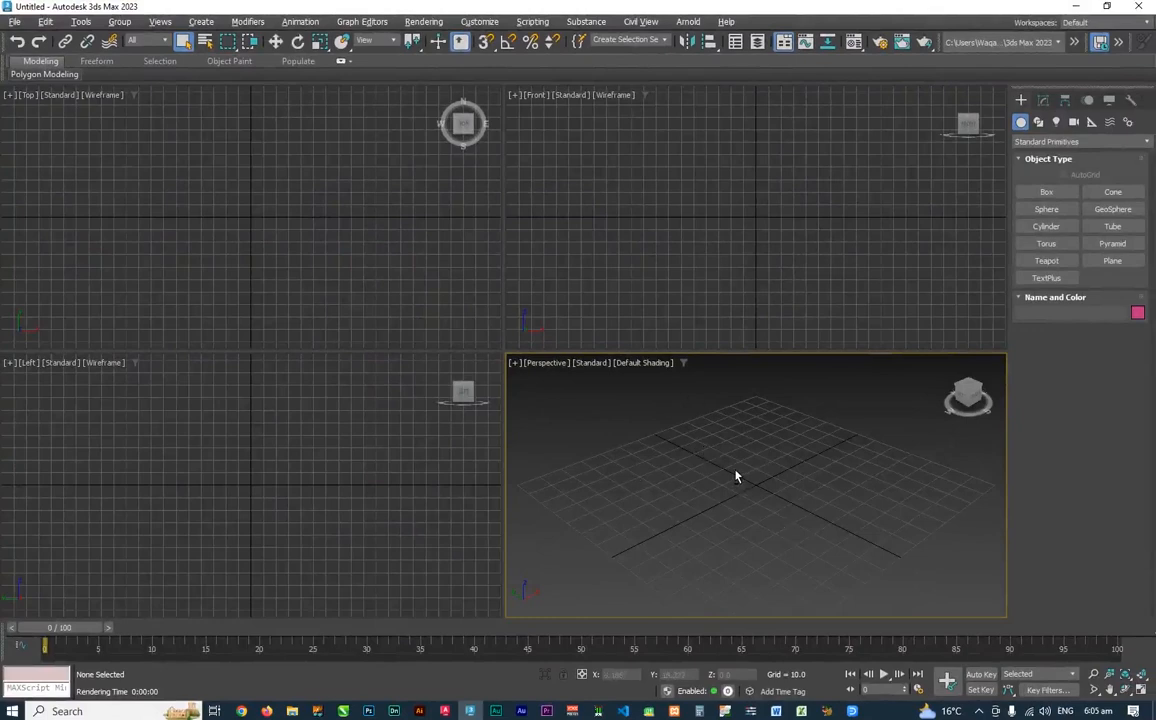
Create a plane about 205 long and 217 wide, centred on the origin, in the top view and return to the perspective view.
{"action": "key", "text": "alt+w"}
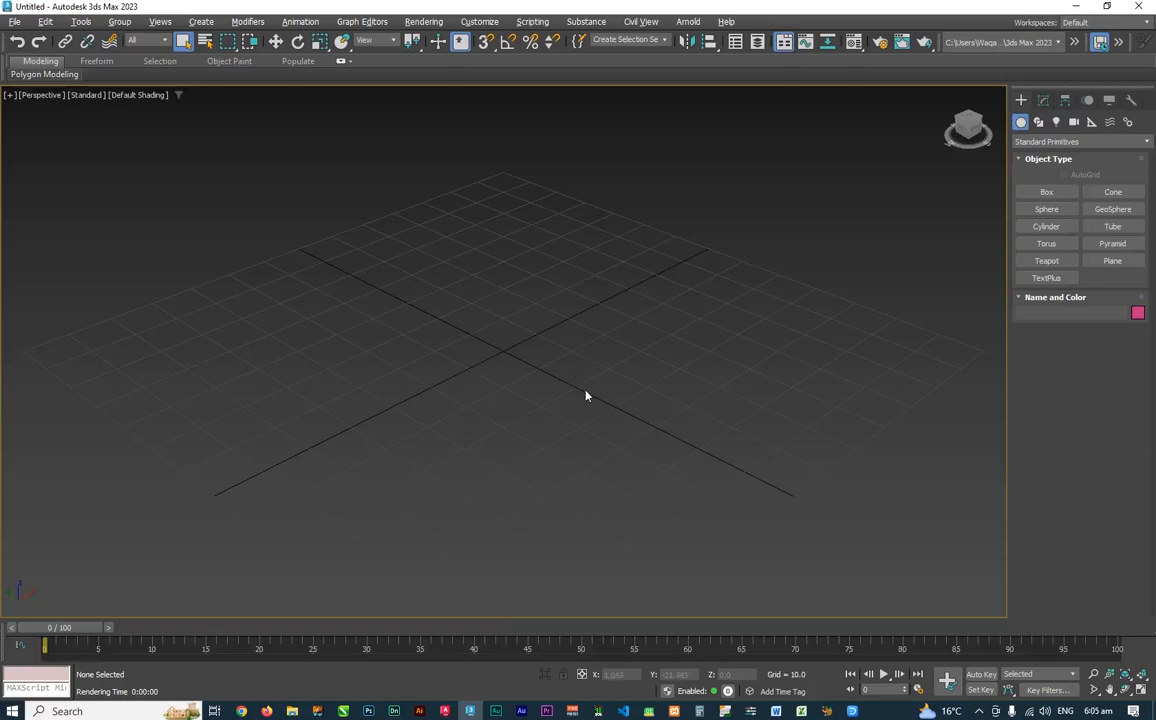
{"action": "key", "text": "t"}
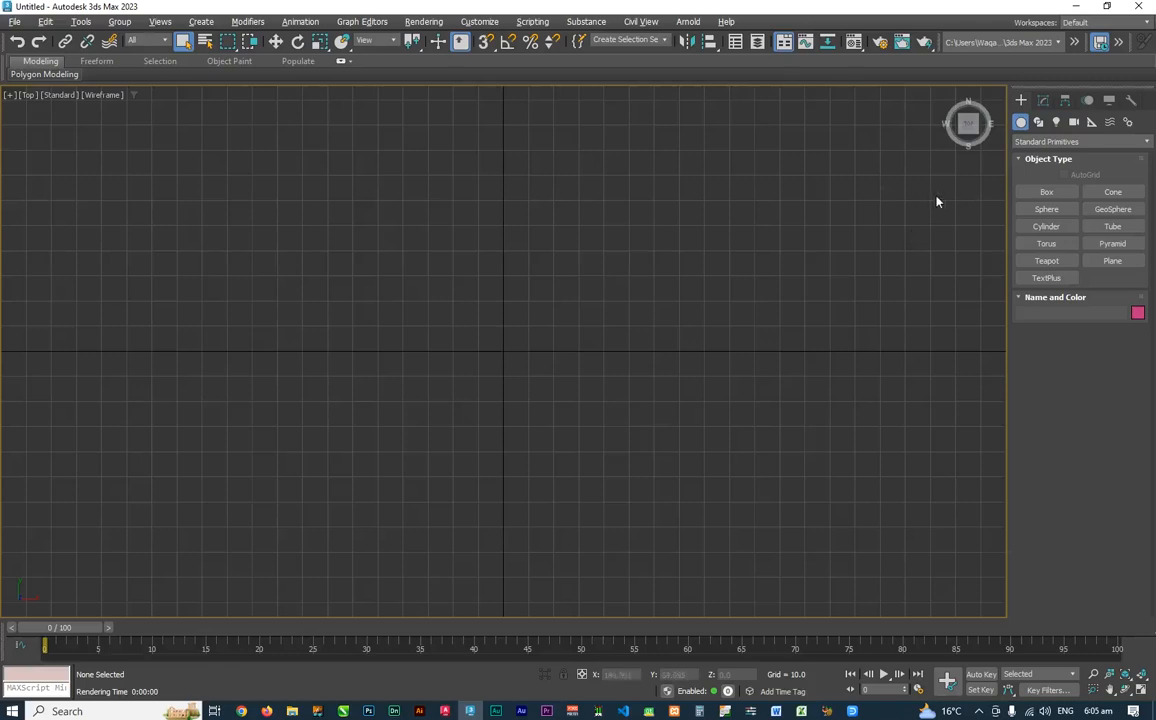
{"action": "left_click", "coordinate": [1113, 261]}
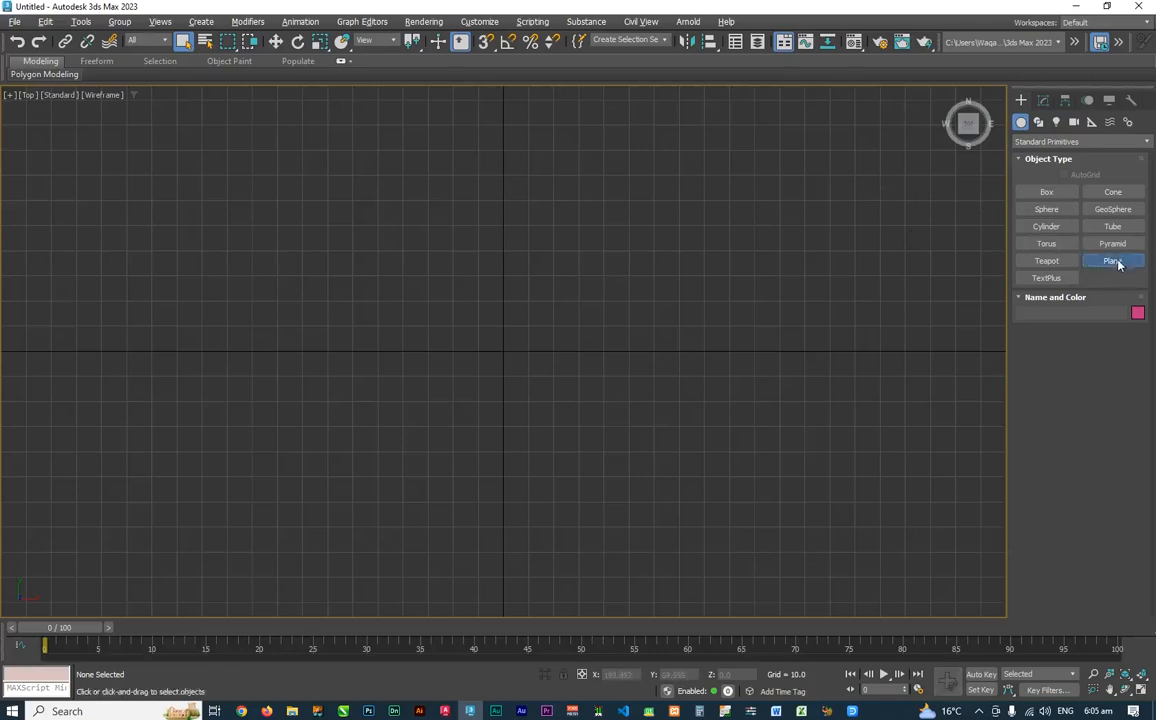
{"action": "left_click_drag", "start_coordinate": [230, 97], "coordinate": [461, 289]}
{"action": "left_click_drag", "start_coordinate": [504, 349], "coordinate": [777, 613]}
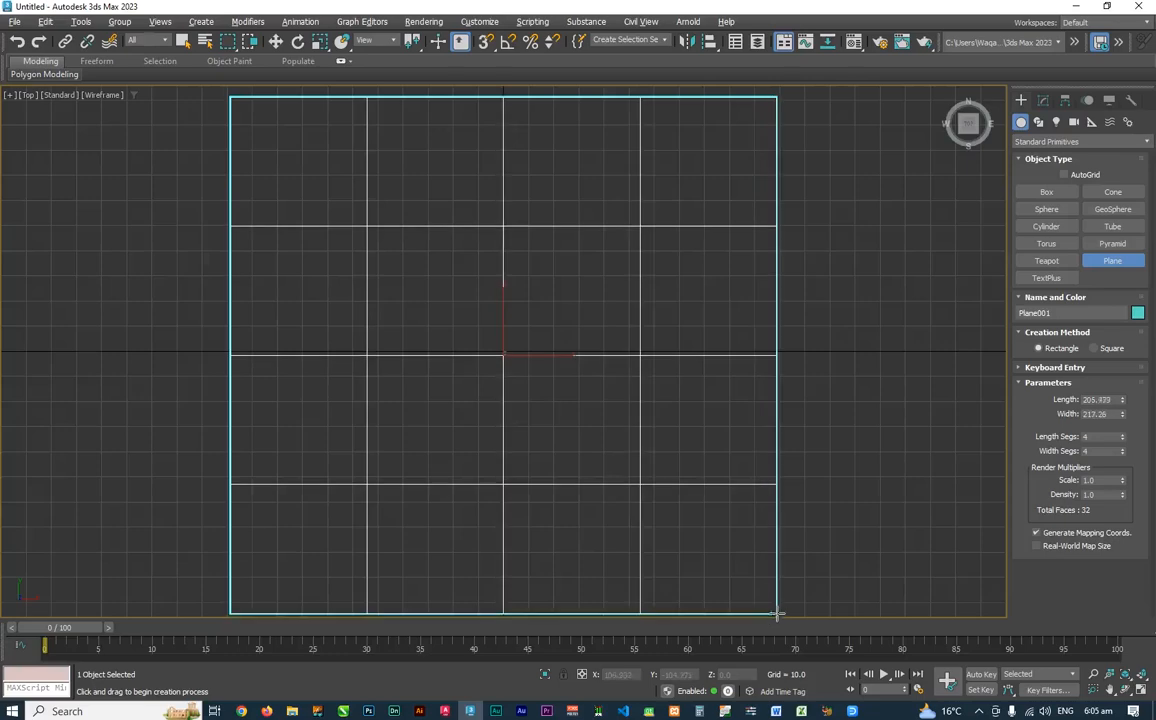
{"action": "left_click", "coordinate": [950, 93]}
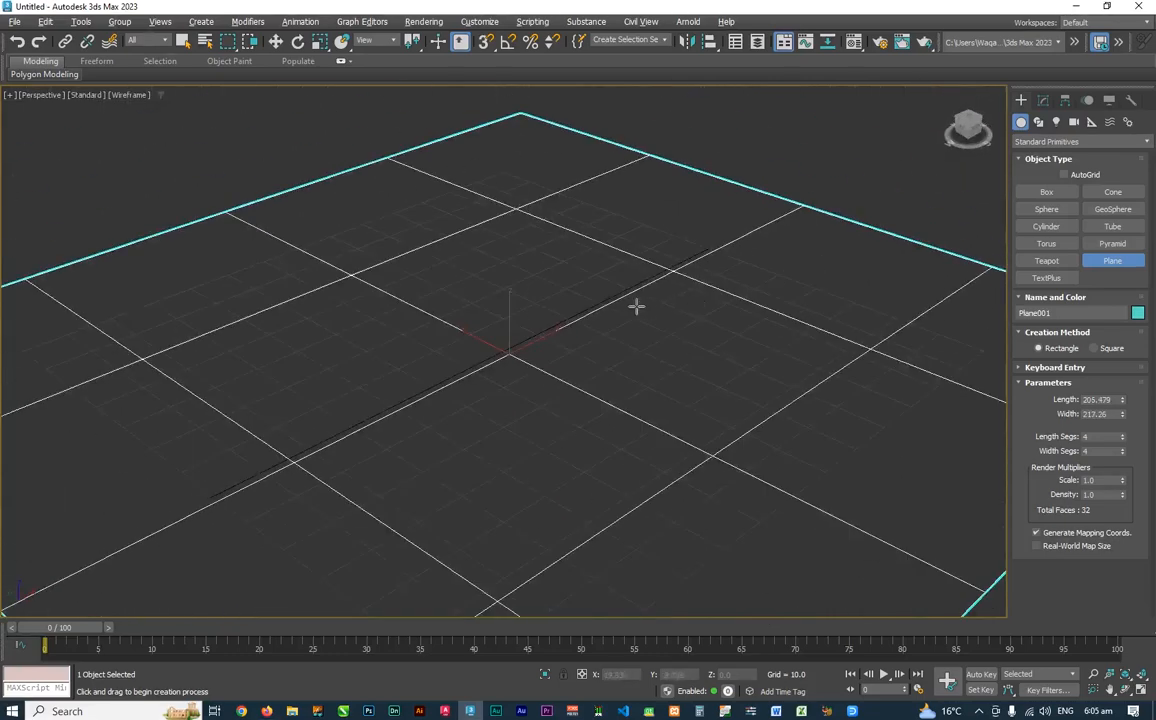
{"action": "scroll", "coordinate": [635, 307], "scroll_direction": "down", "scroll_amount": 3}
{"action": "middle_click_drag", "start_coordinate": [642, 333], "coordinate": [583, 377]}
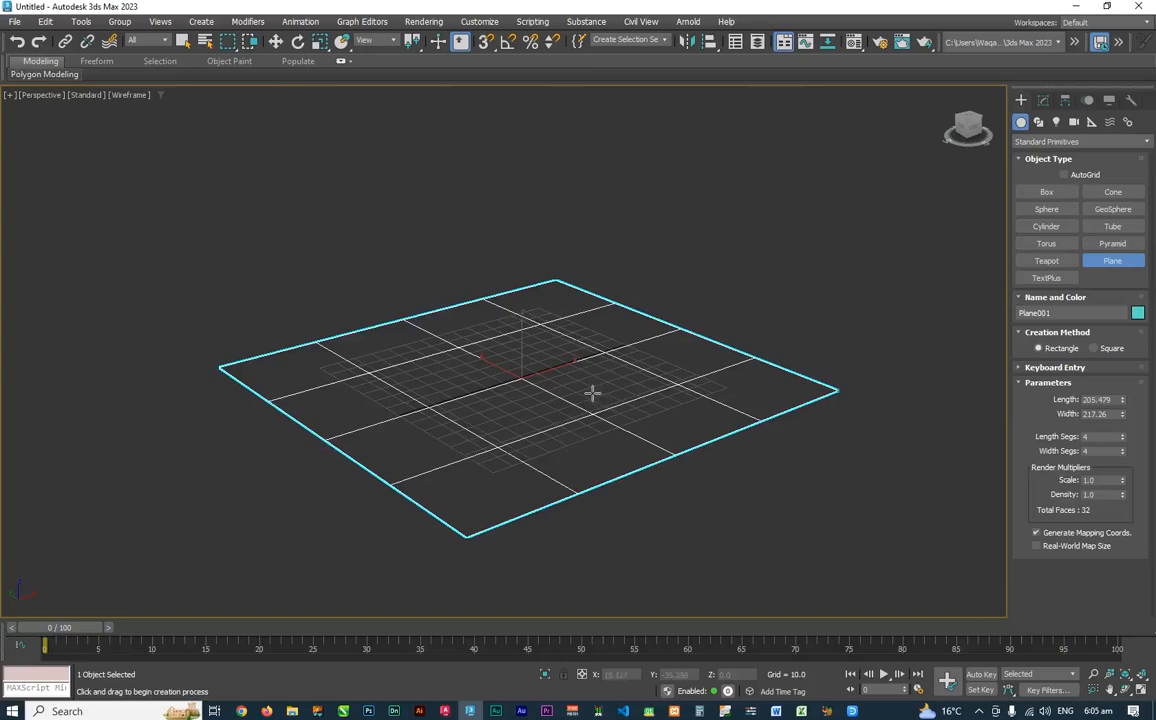
{"action": "right_click", "coordinate": [593, 400]}
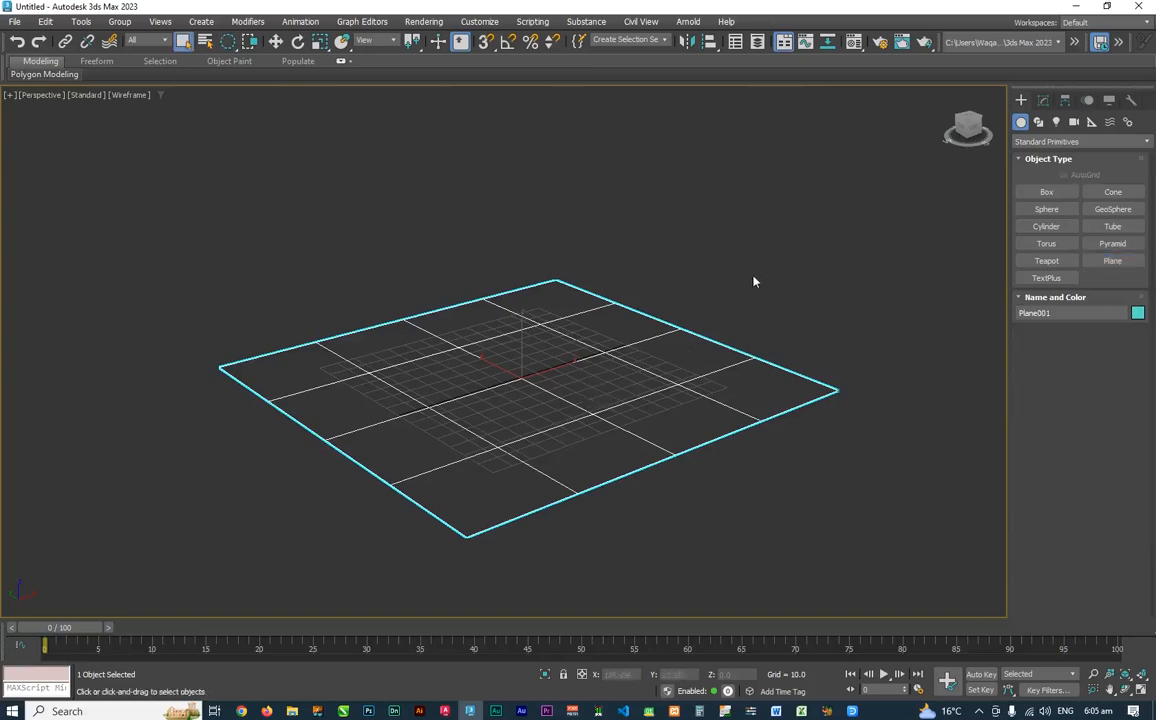
{"action": "left_click", "coordinate": [732, 324]}
{"action": "left_click", "coordinate": [627, 380]}
{"action": "mouse_move", "coordinate": [229, 44]}
{"action": "left_mouse_down"}
{"action": "mouse_move", "coordinate": [226, 62]}
{"action": "mouse_move", "coordinate": [228, 40]}
{"action": "left_mouse_up"}
{"action": "left_click", "coordinate": [740, 276]}
{"action": "left_click_drag", "start_coordinate": [590, 362], "coordinate": [590, 362]}
Enlarge the plane to a length of about 462 and a width of about 467, and display the view shaded.
{"action": "left_click", "coordinate": [1043, 101]}
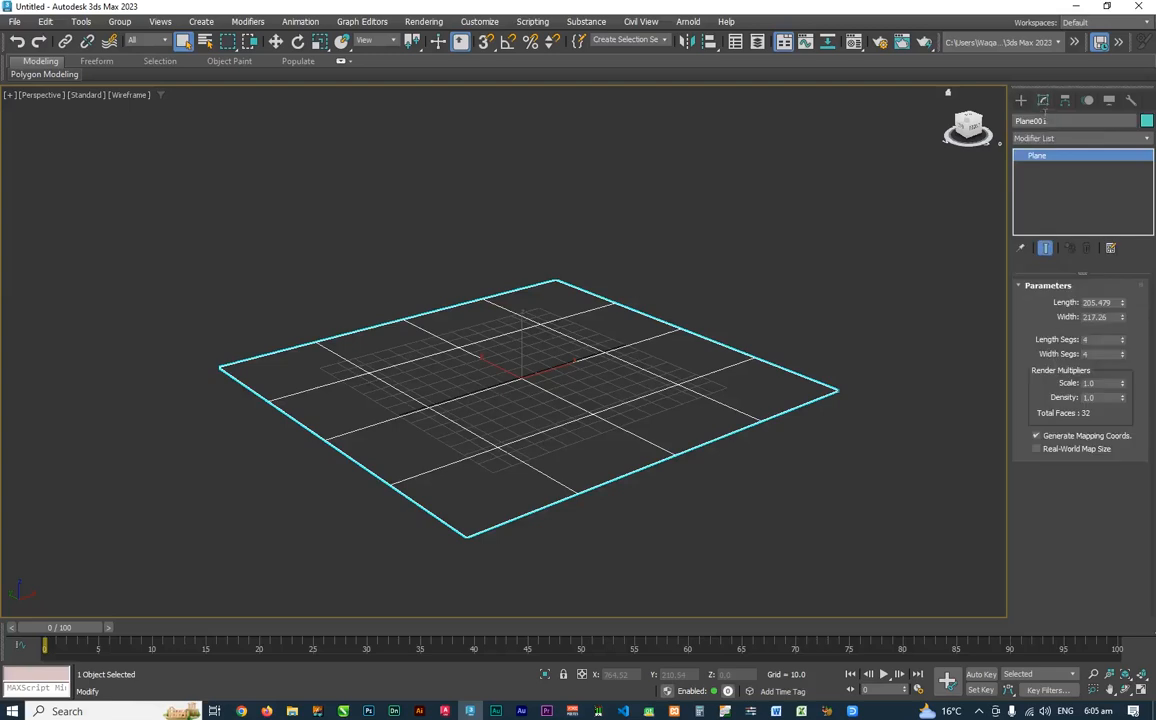
{"action": "left_click_drag", "start_coordinate": [1123, 304], "coordinate": [1101, 216]}
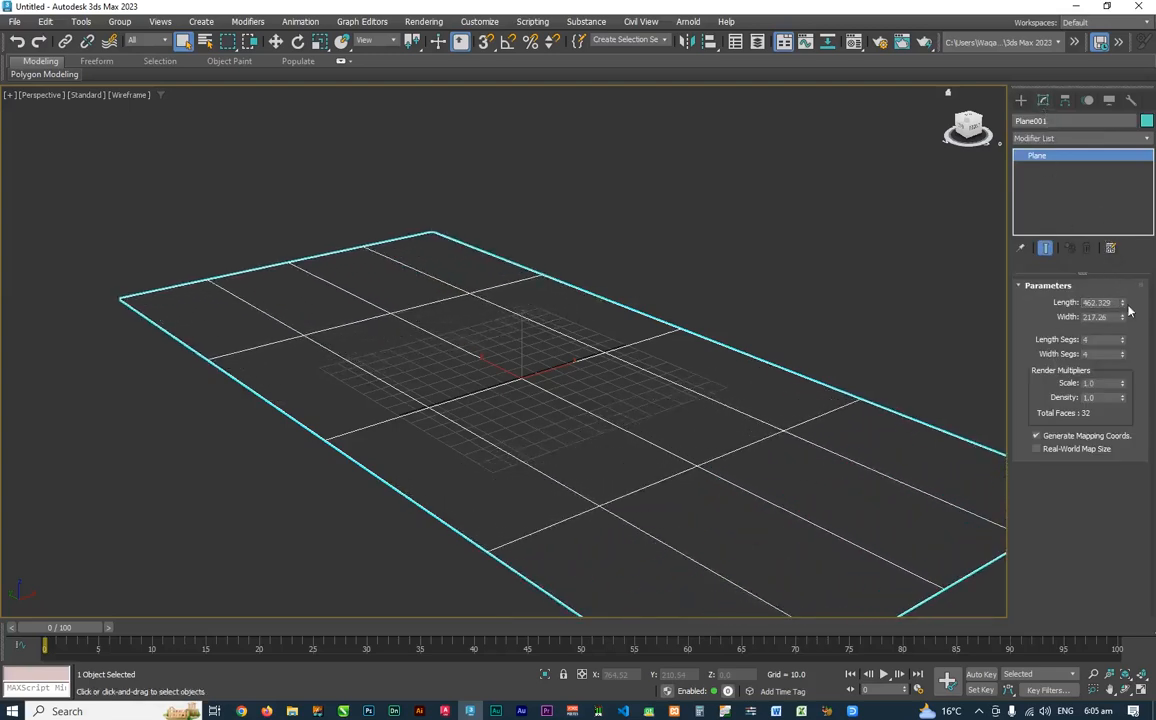
{"action": "left_click_drag", "start_coordinate": [1122, 317], "coordinate": [1118, 232]}
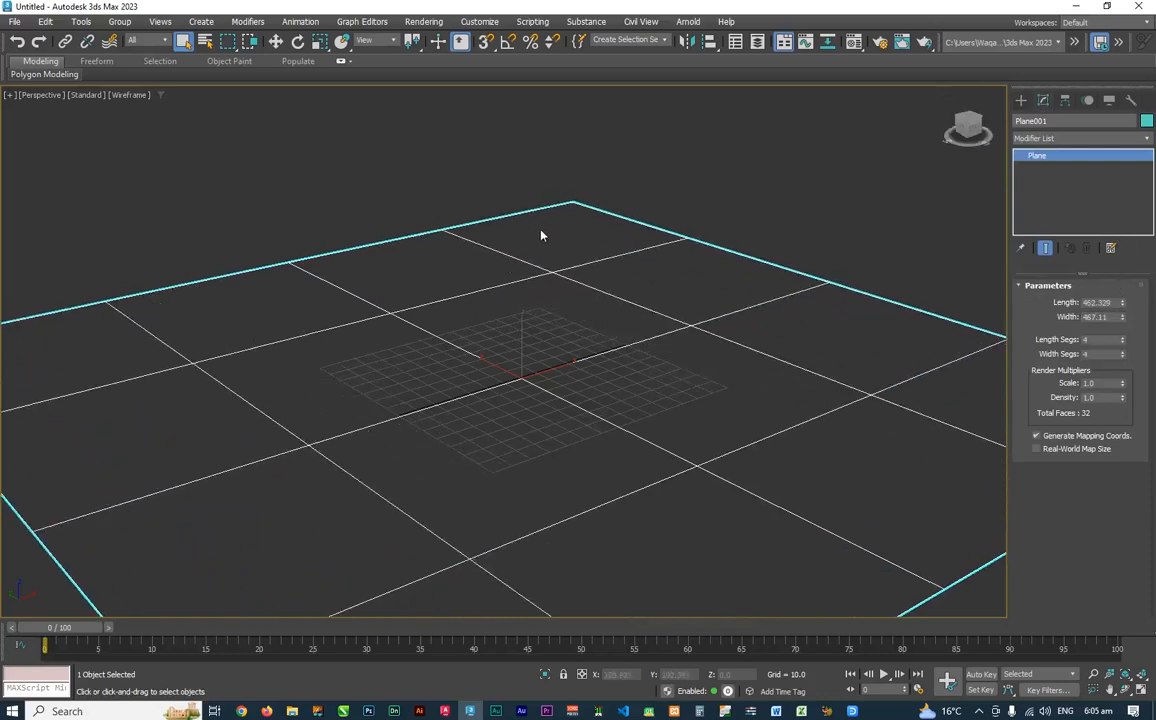
{"action": "key", "text": "F3"}
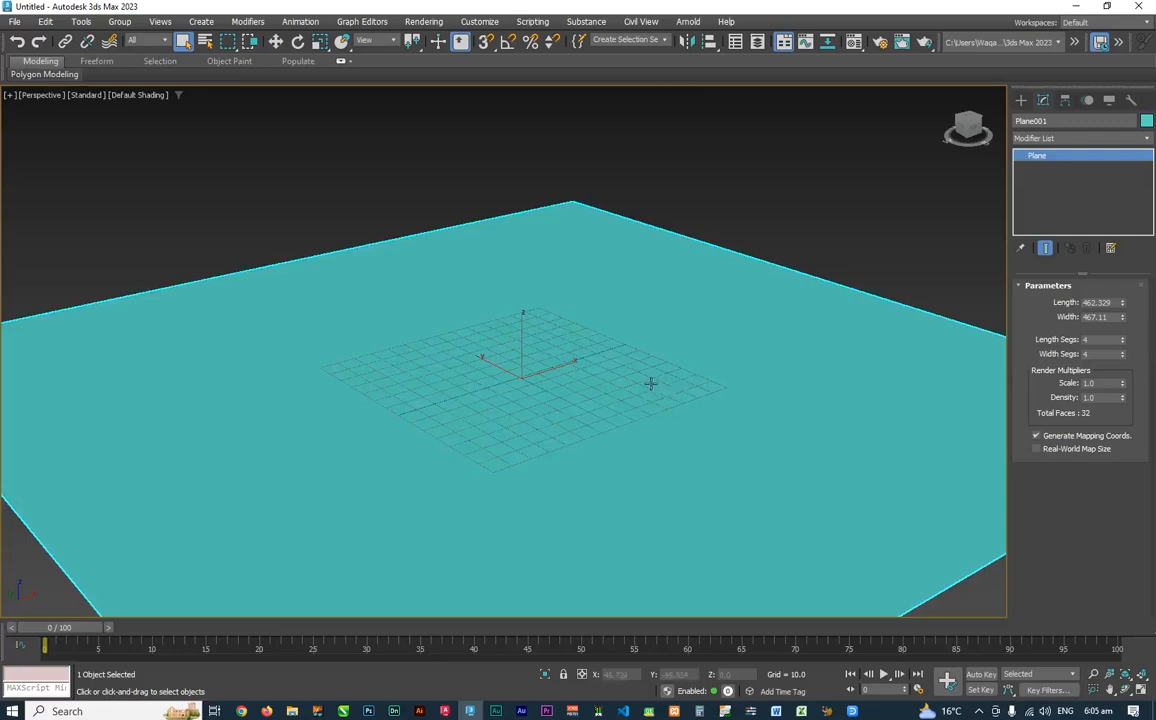
{"action": "middle_click_drag", "start_coordinate": [650, 382], "coordinate": [645, 356]}
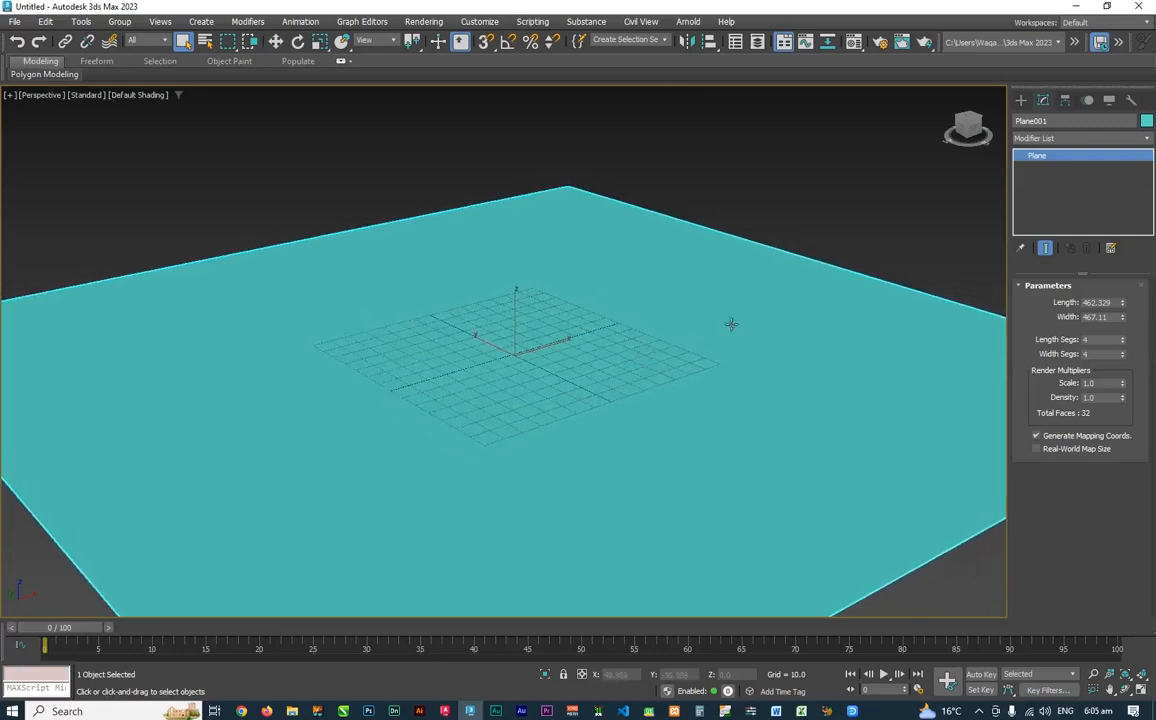
Create an upright box about 8.4 long, 111 wide and 112 high towards the plane's rear and move it to about X -14, Y 181.
{"action": "left_click", "coordinate": [1021, 100]}
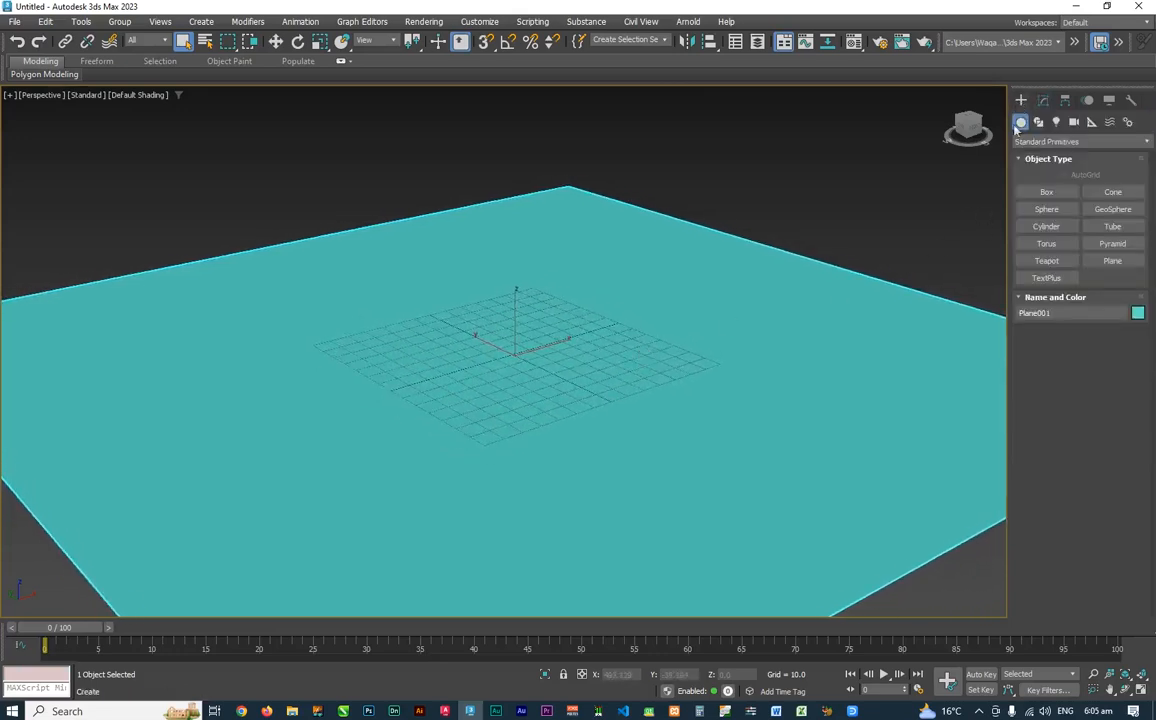
{"action": "left_click", "coordinate": [1045, 193]}
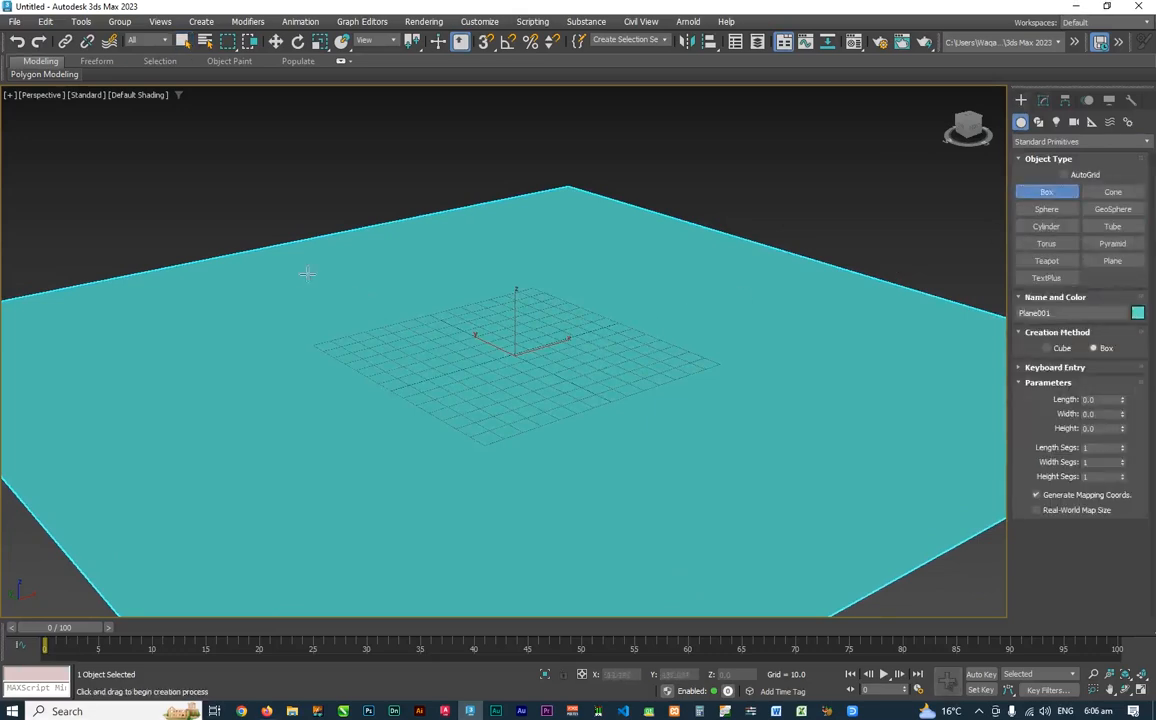
{"action": "left_click_drag", "start_coordinate": [298, 272], "coordinate": [460, 241]}
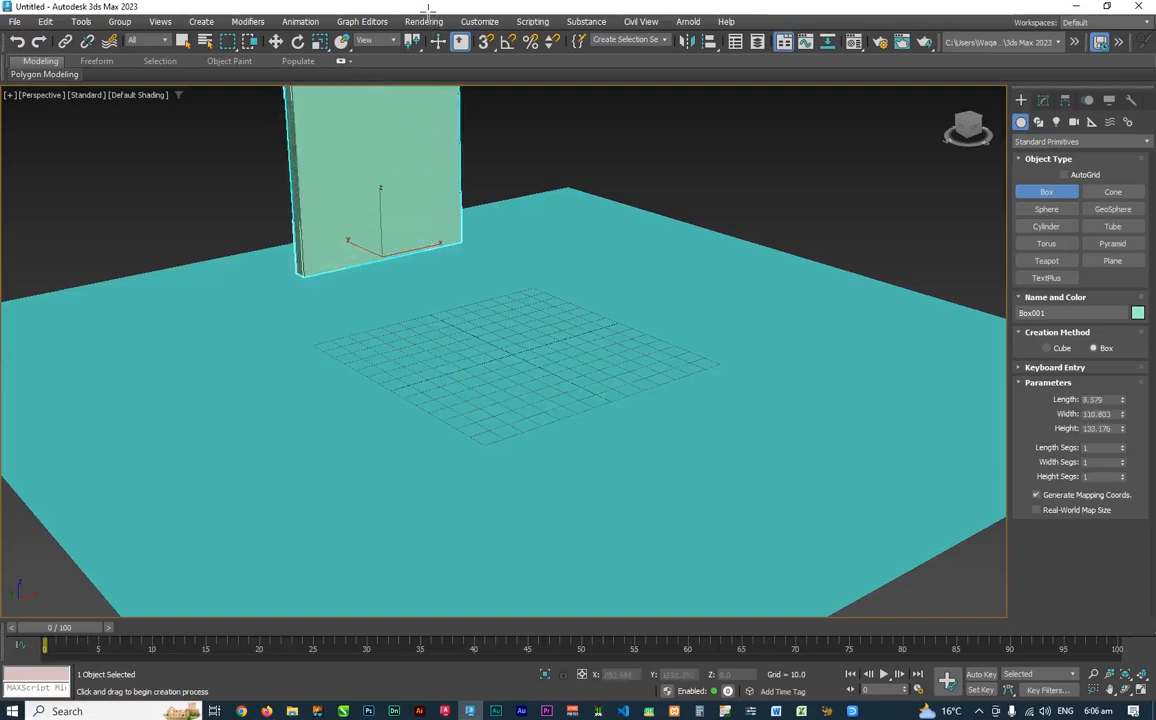
{"action": "left_click", "coordinate": [428, 49]}
{"action": "middle_click_drag", "start_coordinate": [428, 219], "coordinate": [428, 271]}
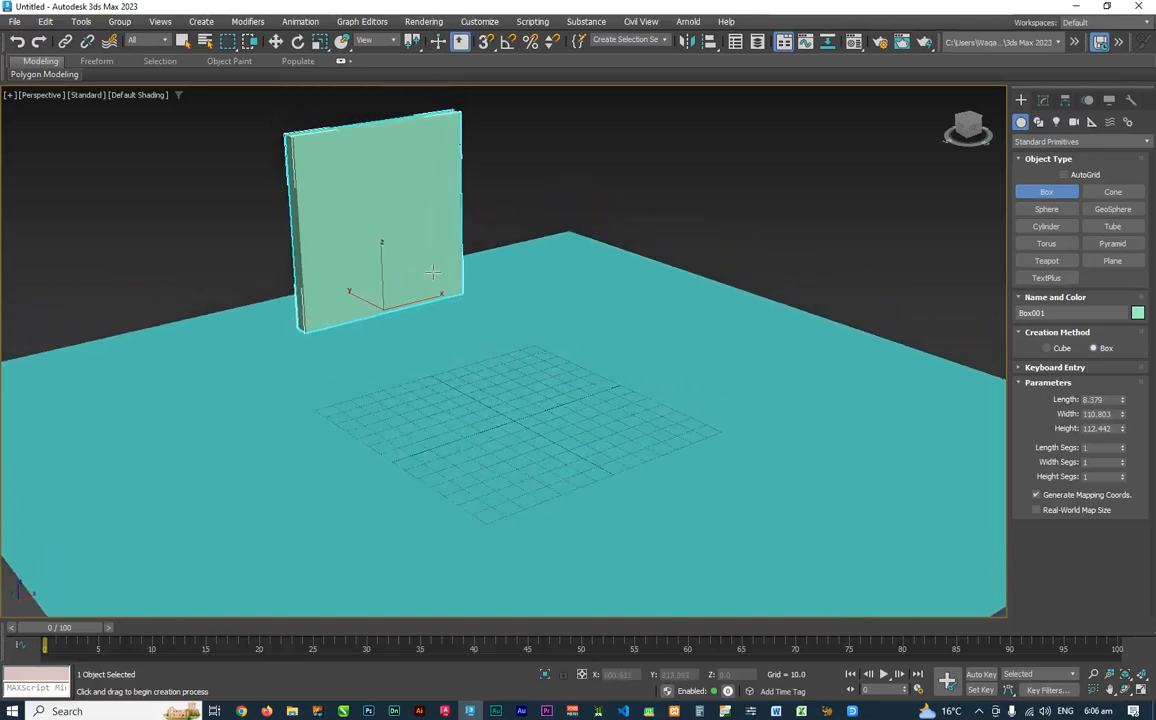
{"action": "key", "text": "w"}
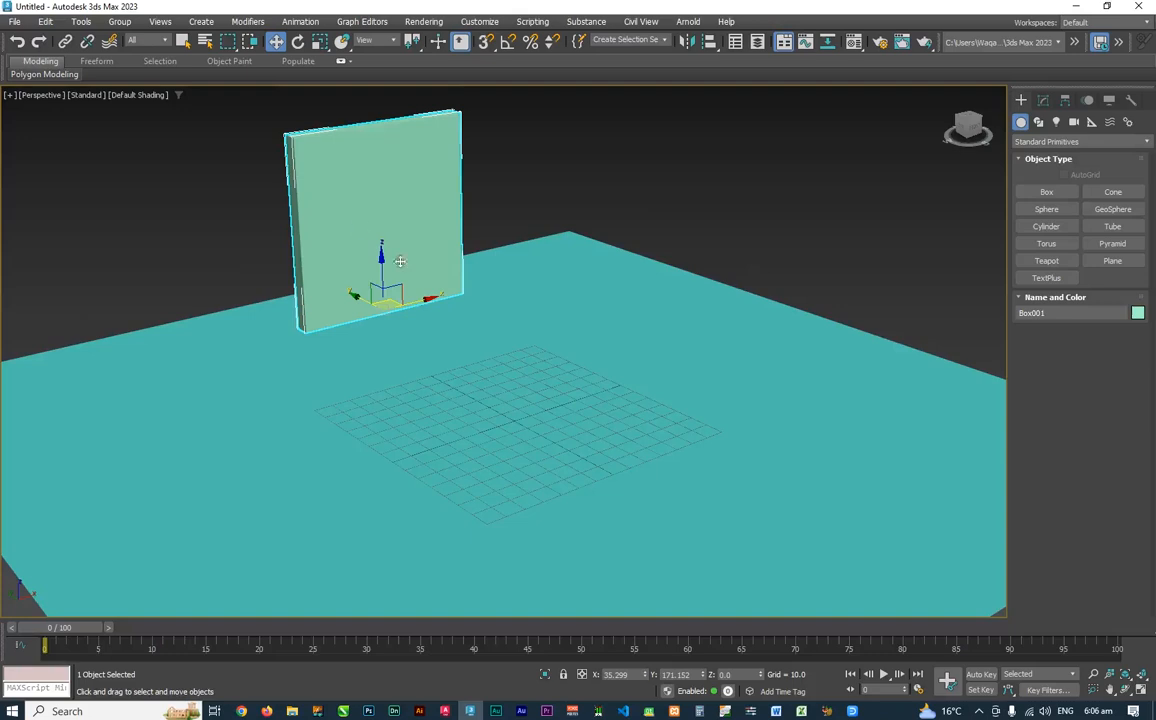
{"action": "left_click_drag", "start_coordinate": [415, 292], "coordinate": [276, 299]}
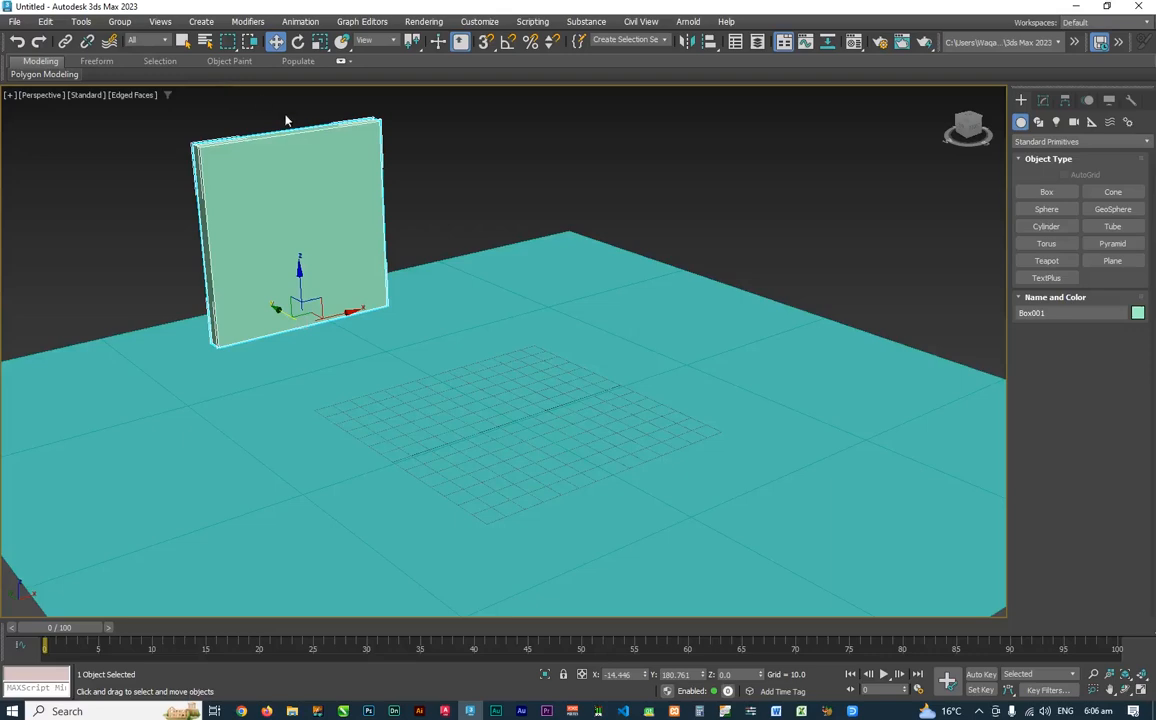
Show edged faces and set the box to 1 length segment, 3 width segments and 3 height segments.
{"action": "key", "text": "F4"}
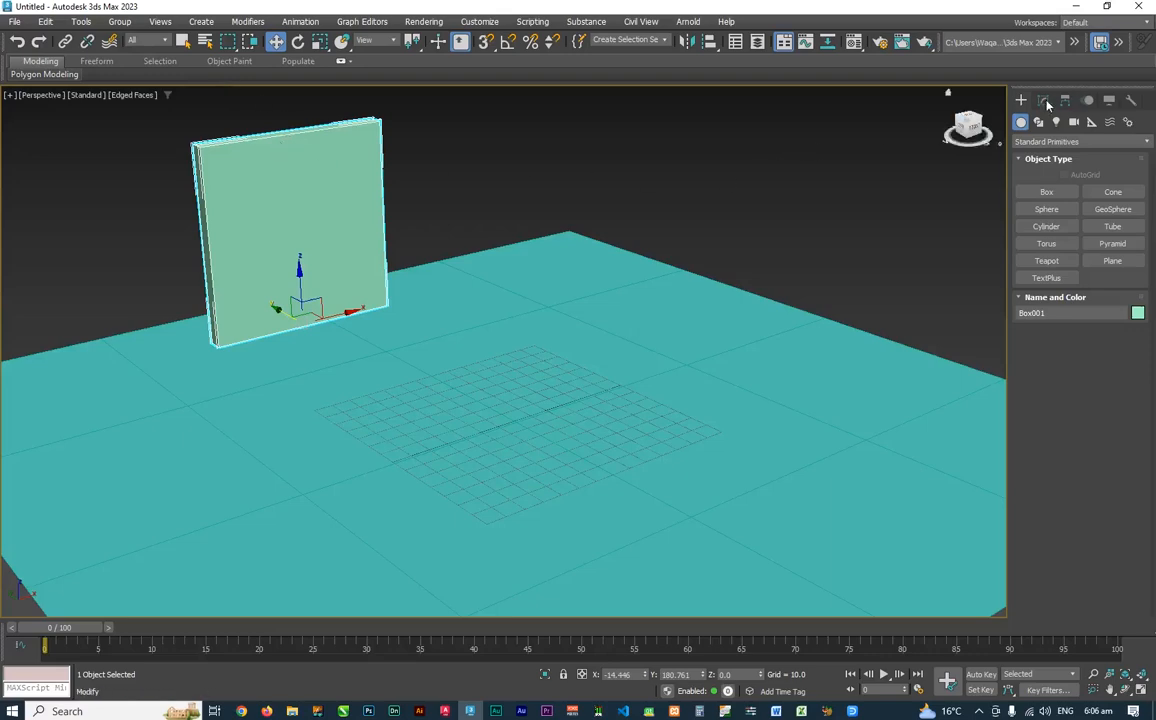
{"action": "left_click", "coordinate": [1043, 100]}
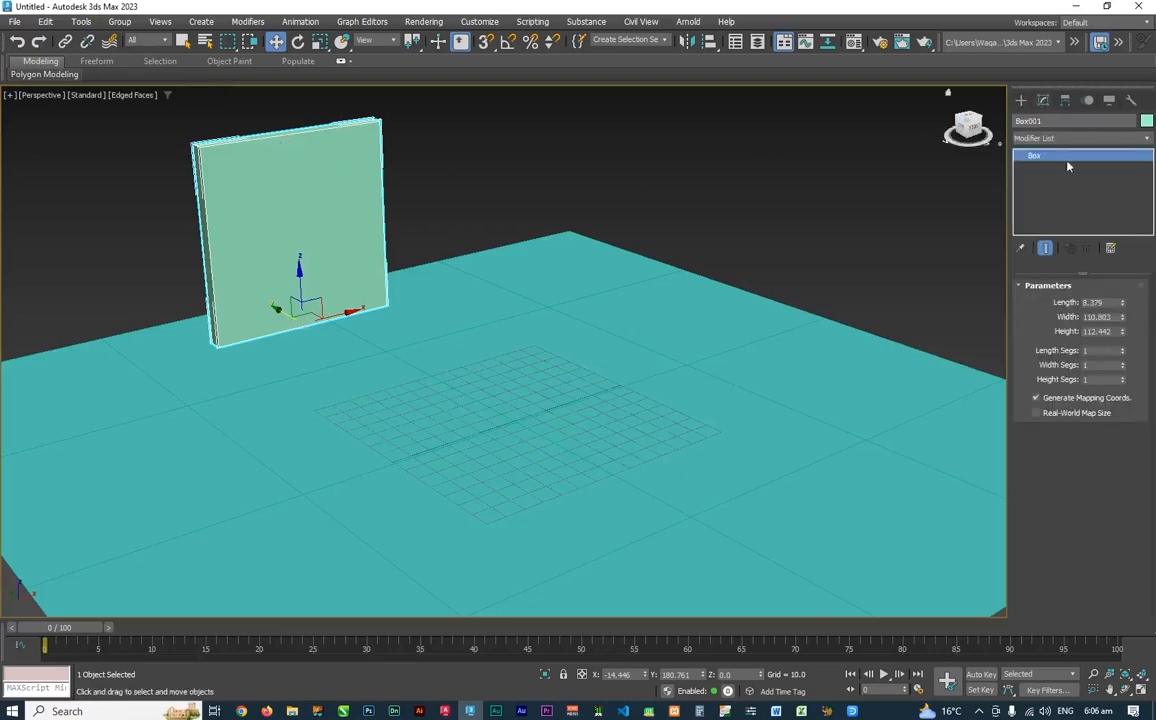
{"action": "left_click", "coordinate": [1124, 349]}
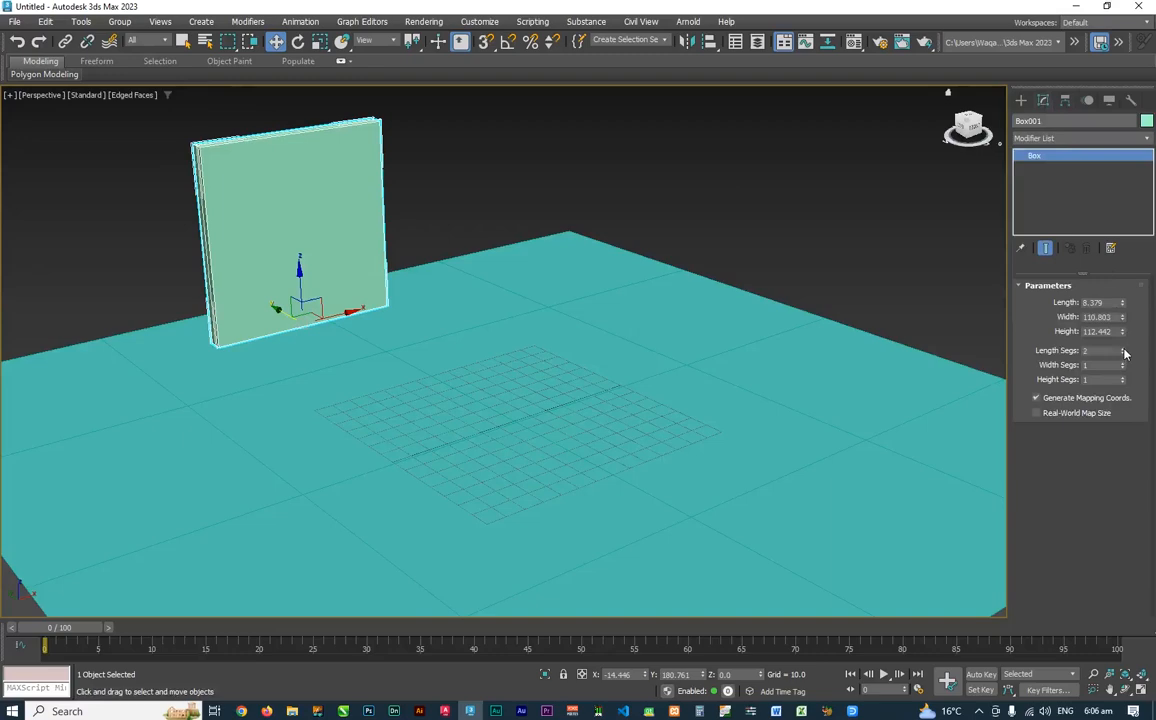
{"action": "left_click", "coordinate": [1123, 354]}
{"action": "left_click", "coordinate": [1123, 363]}
{"action": "left_click", "coordinate": [1123, 363]}
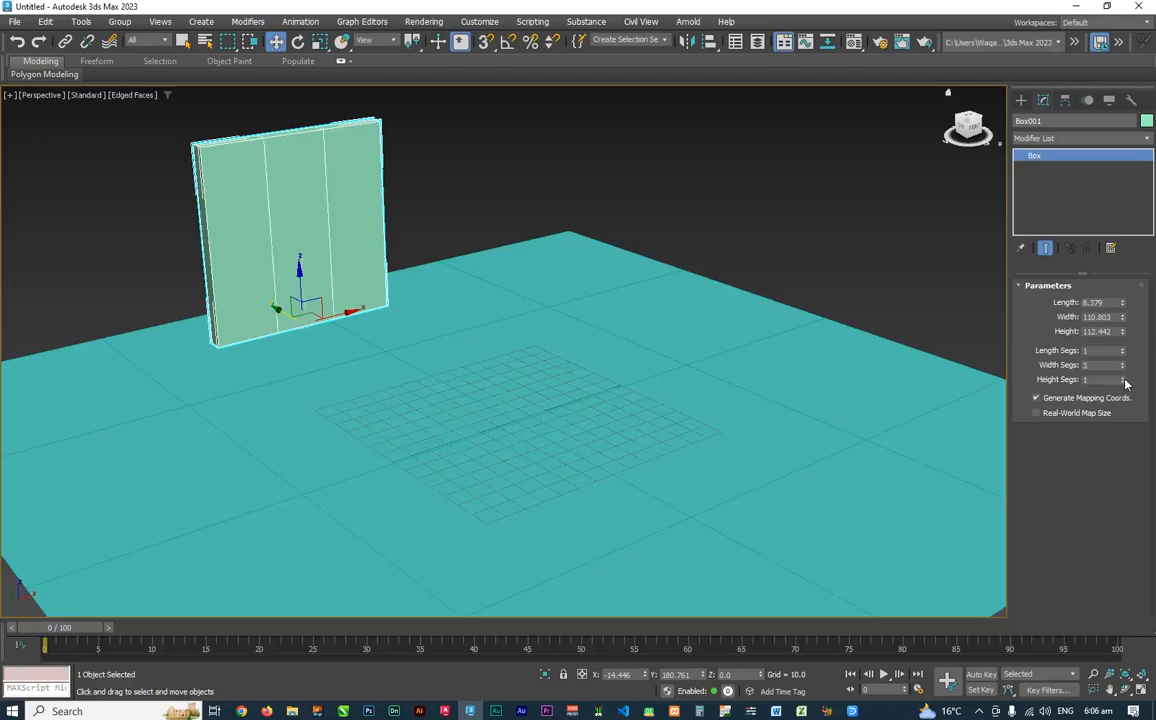
{"action": "left_click", "coordinate": [1123, 377]}
{"action": "left_click", "coordinate": [1123, 377]}
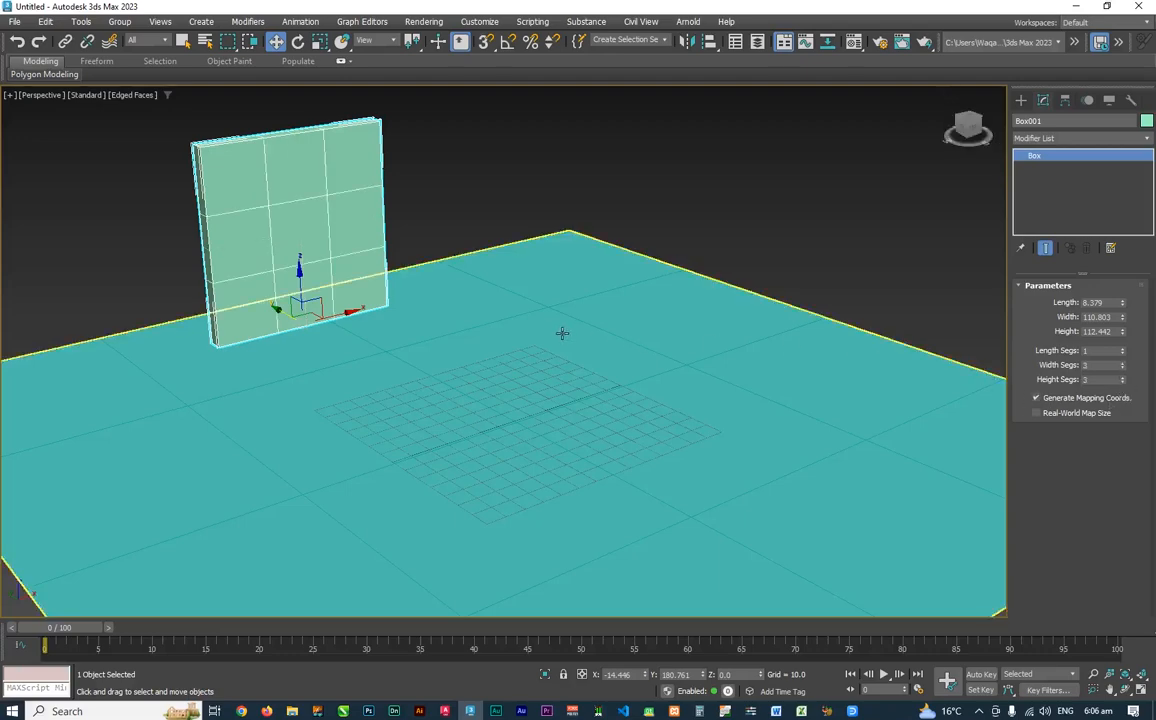
Convert the segmented box to an Editable Poly.
{"action": "key", "text": "q"}
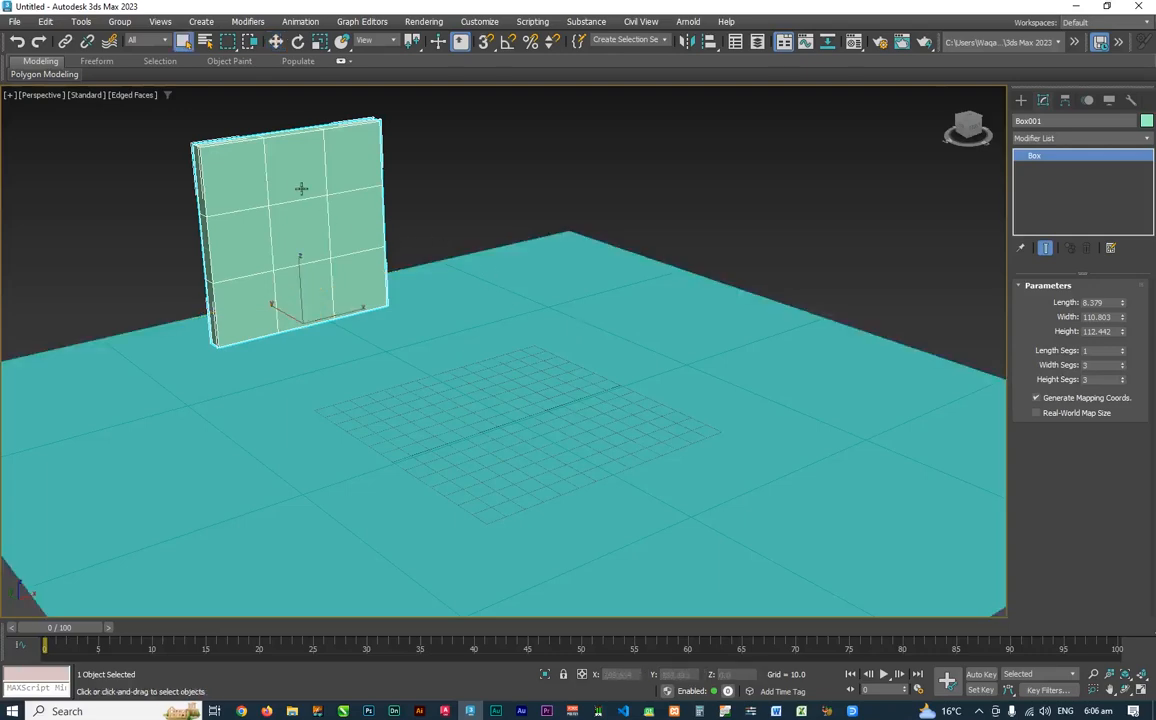
{"action": "scroll", "coordinate": [301, 188], "scroll_direction": "up", "scroll_amount": 5}
{"action": "middle_click_drag", "start_coordinate": [279, 150], "coordinate": [405, 232]}
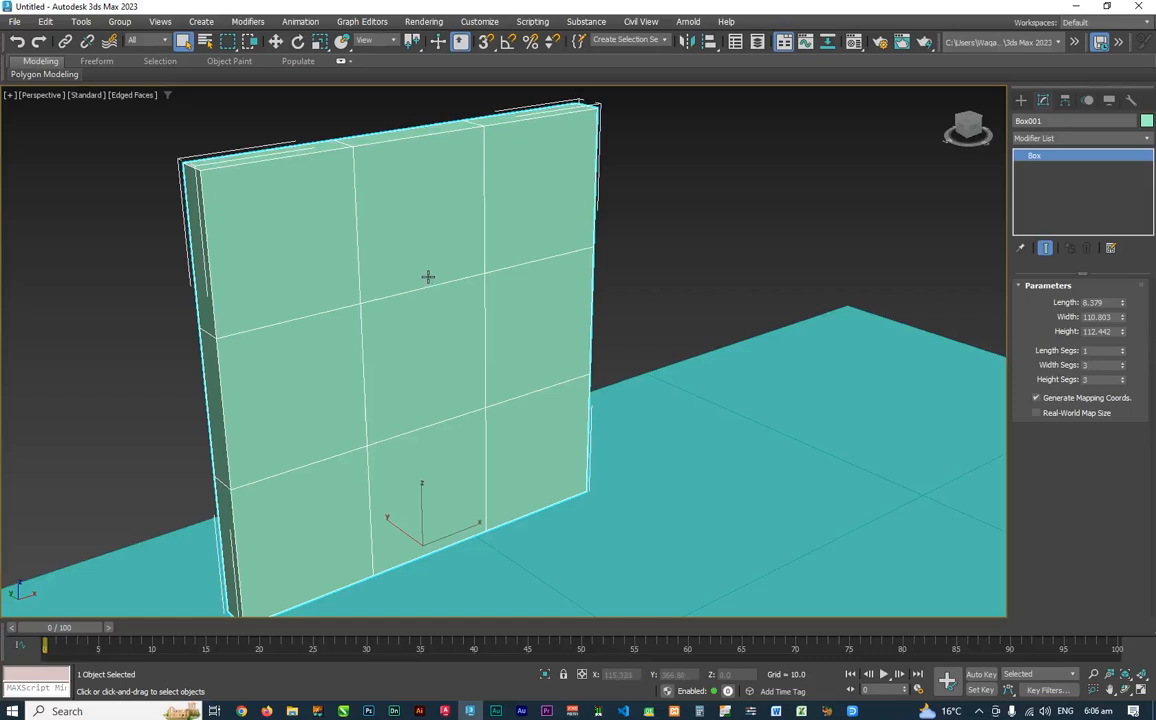
{"action": "right_click", "coordinate": [407, 207]}
{"action": "mouse_move", "coordinate": [450, 377]}
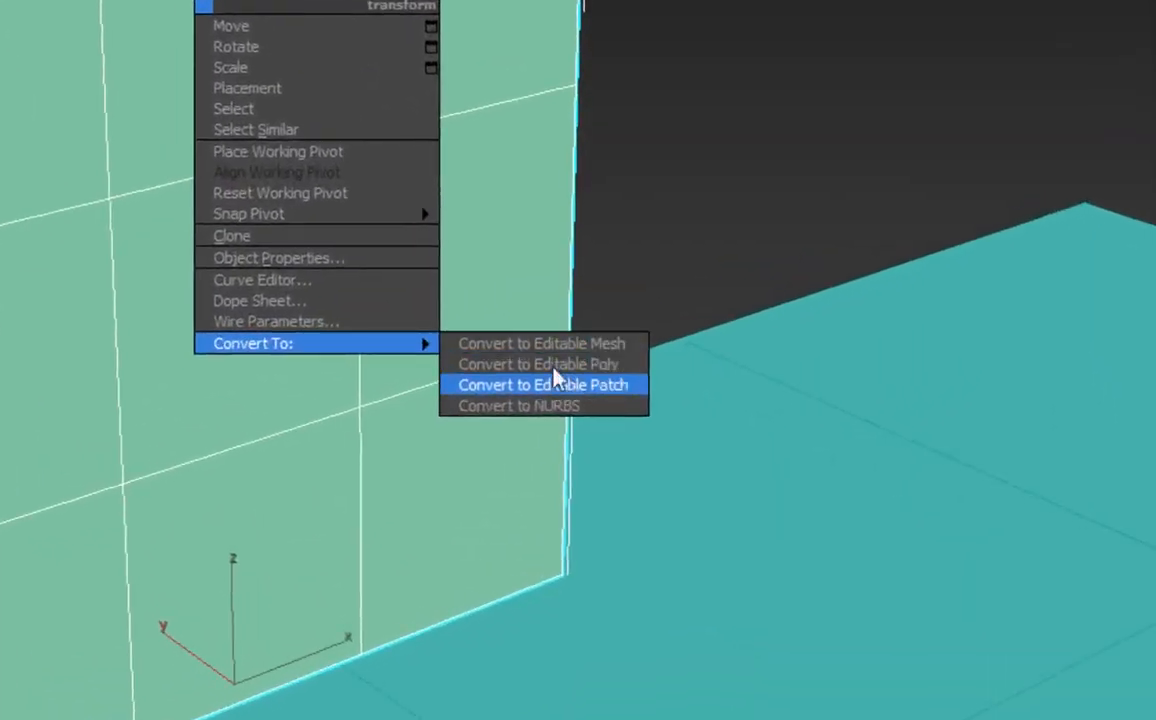
{"action": "left_click", "coordinate": [611, 366]}
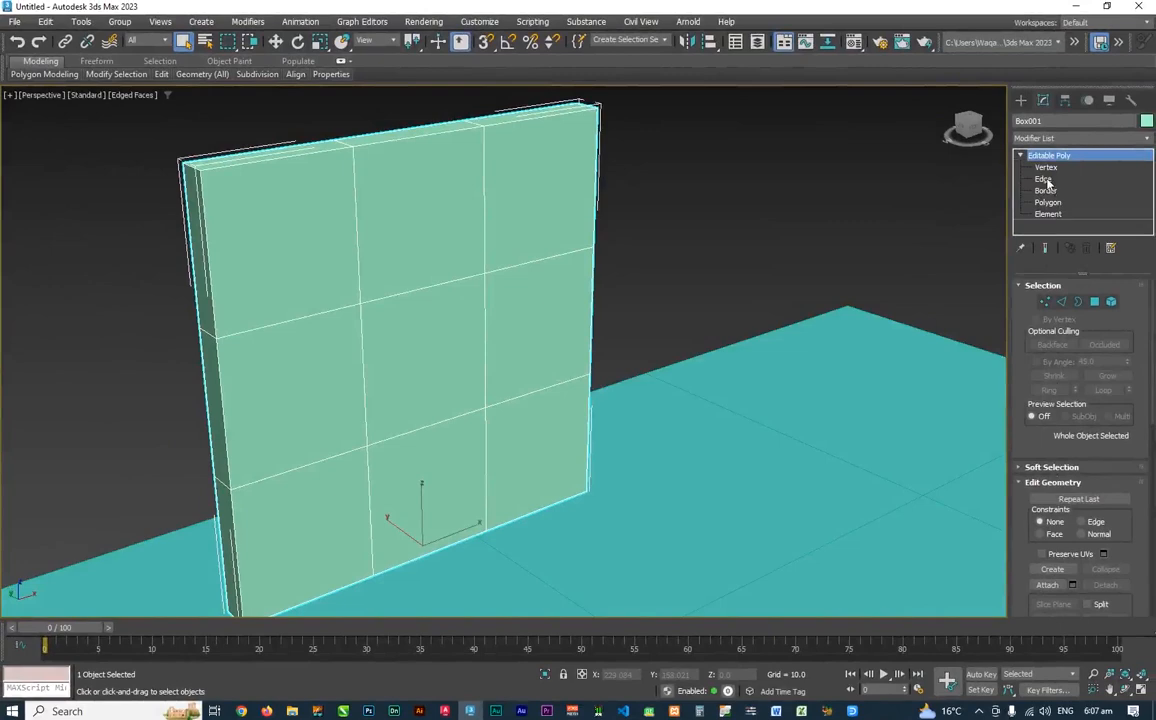
Select the upper inner row of horizontal edges in the front view with window selection and raise it to about Z 106, near the box's top.
{"action": "left_click", "coordinate": [1044, 179]}
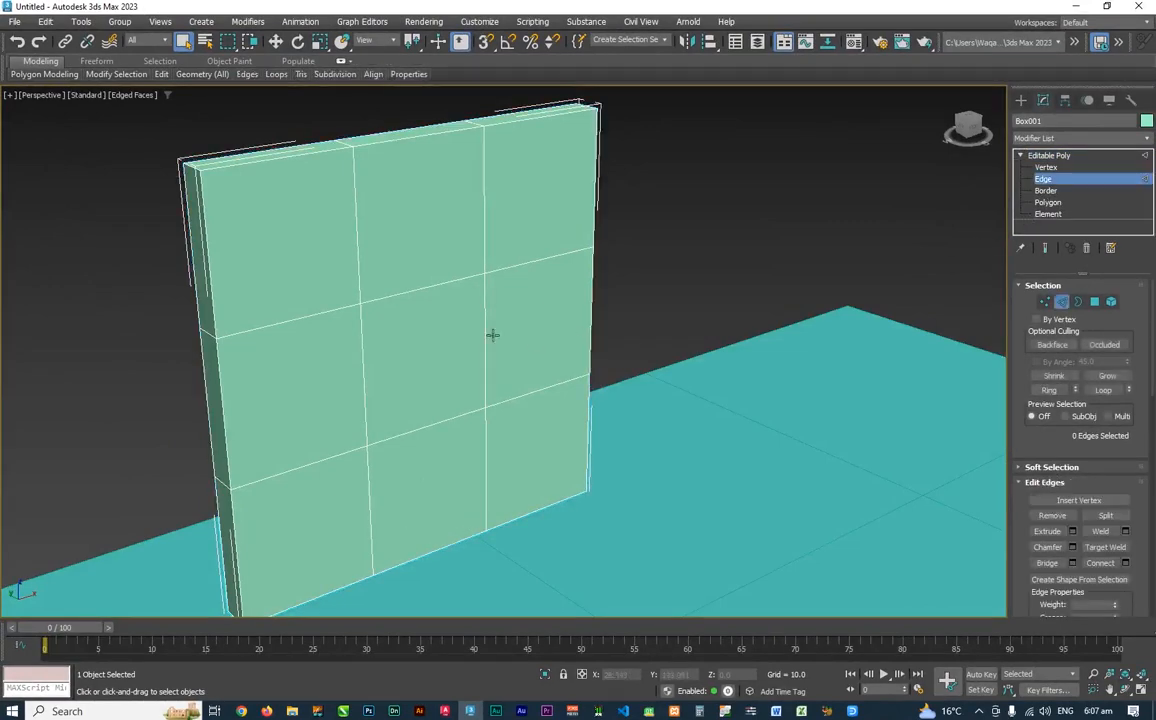
{"action": "middle_click_drag", "start_coordinate": [490, 333], "coordinate": [504, 312], "text": "alt"}
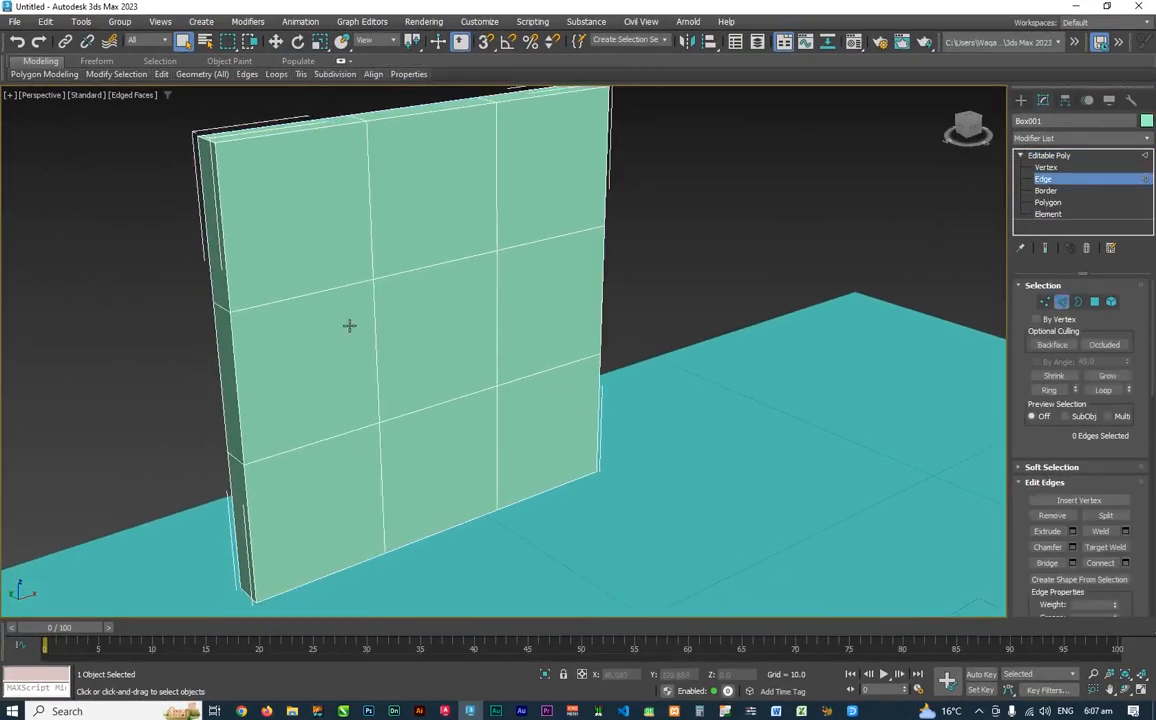
{"action": "key", "text": "f"}
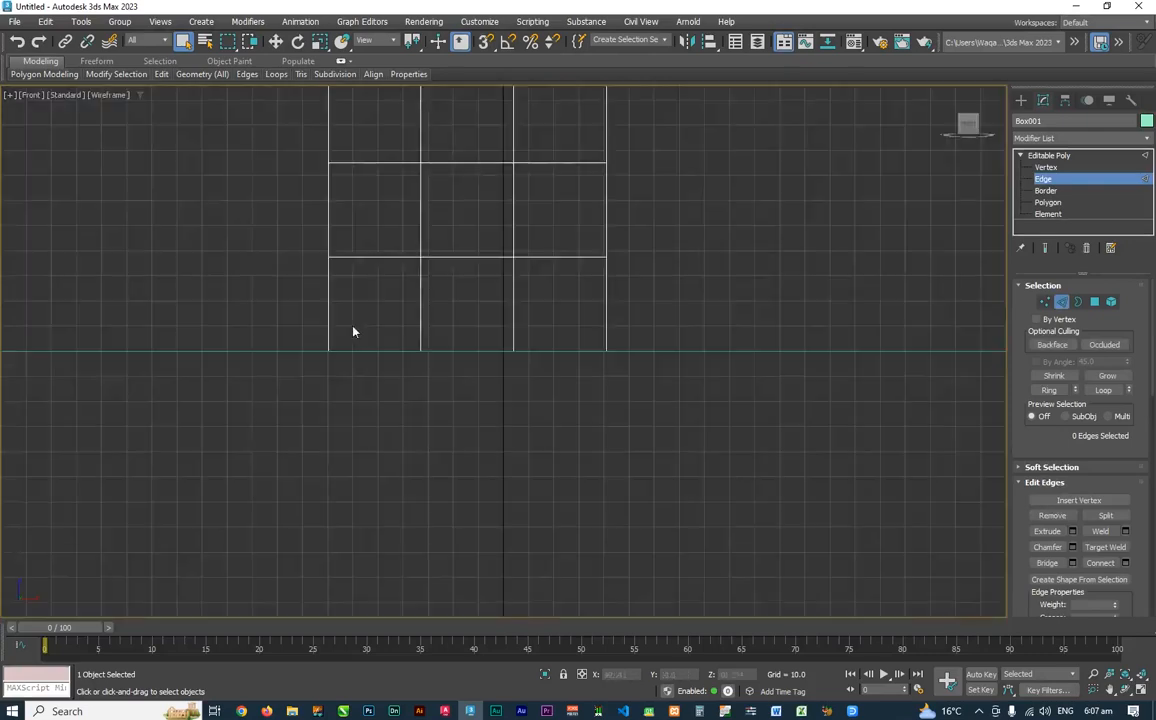
{"action": "middle_click_drag", "start_coordinate": [385, 226], "coordinate": [400, 356]}
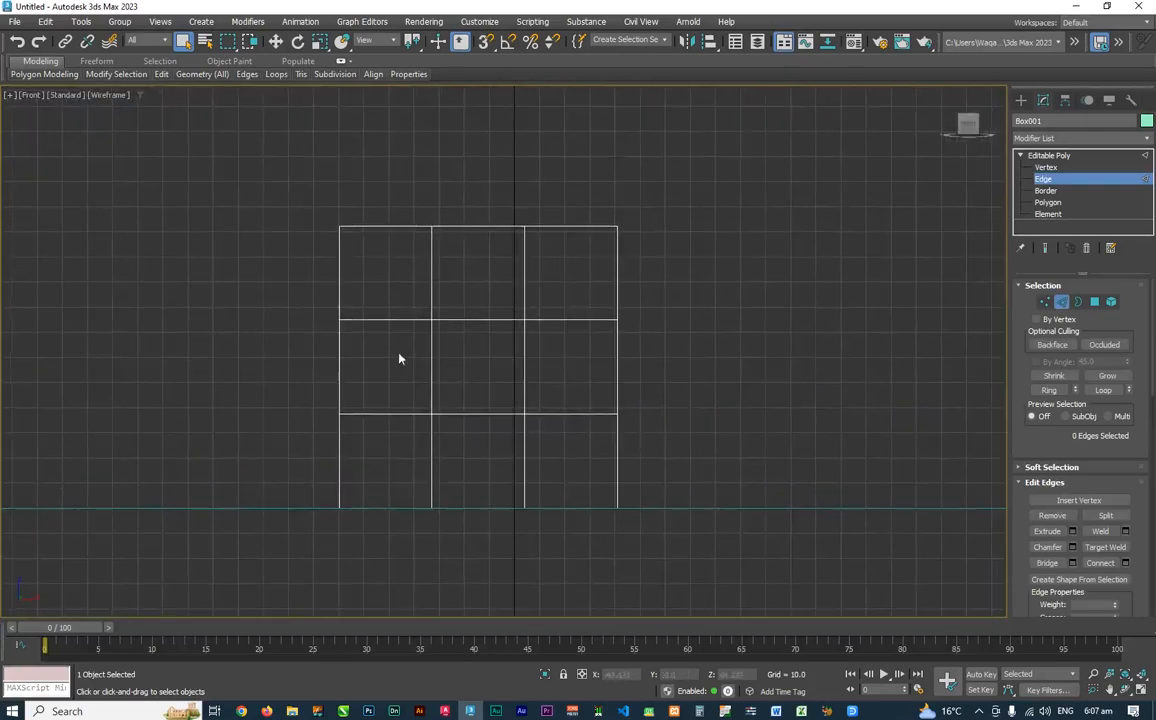
{"action": "left_click", "coordinate": [251, 43]}
{"action": "left_click_drag", "start_coordinate": [322, 294], "coordinate": [634, 338]}
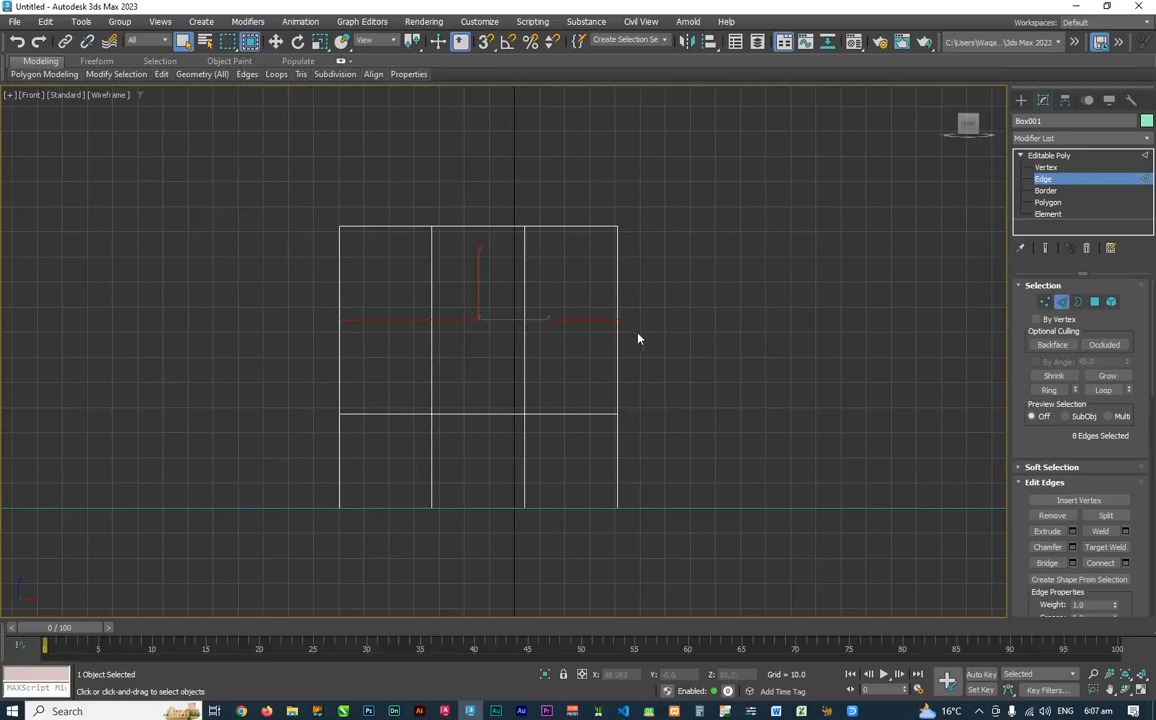
{"action": "key", "text": "w"}
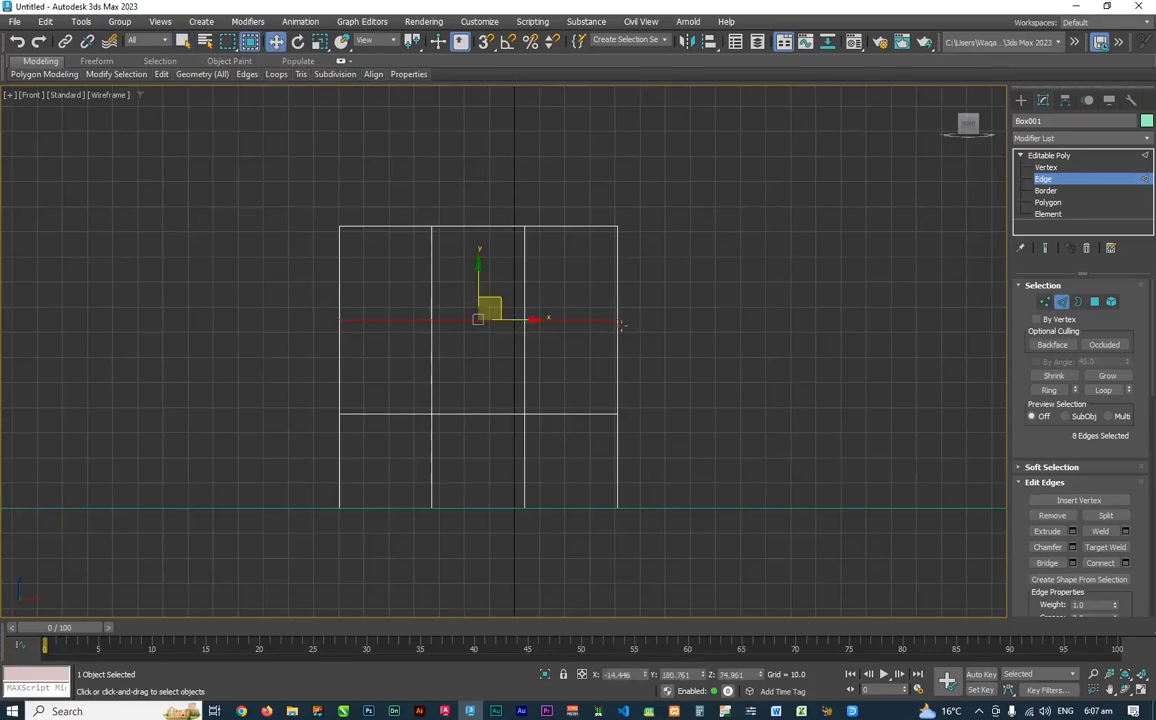
{"action": "left_click_drag", "start_coordinate": [485, 278], "coordinate": [480, 196]}
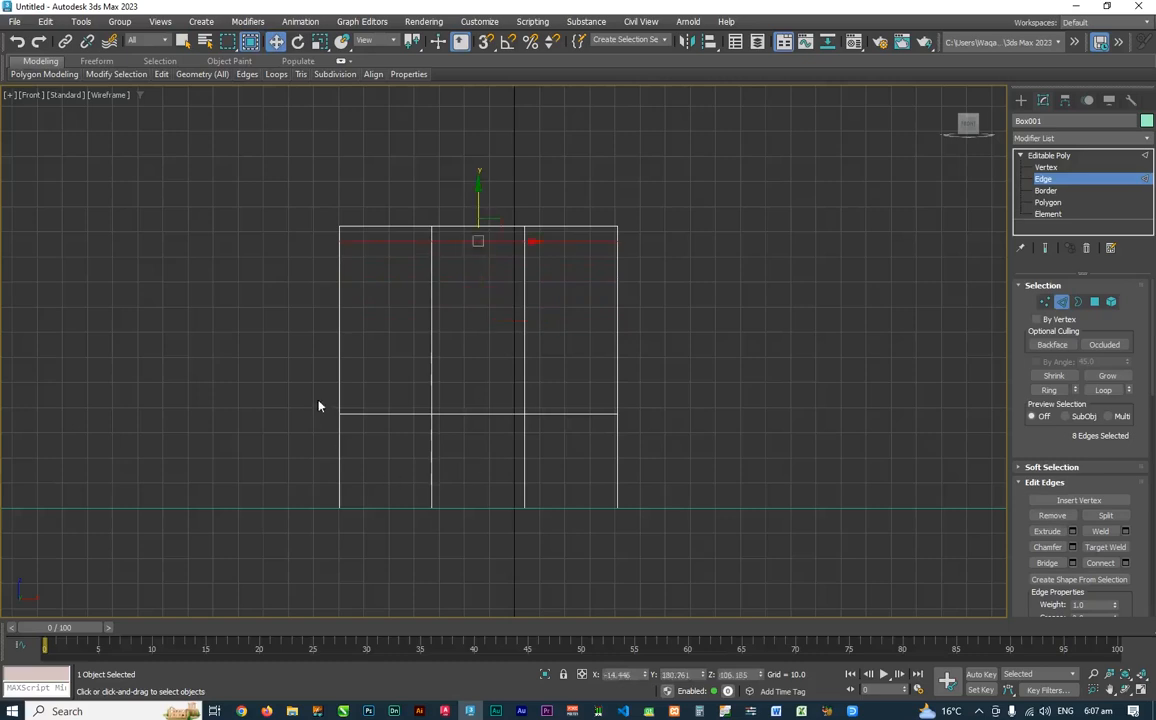
Lower the lower inner row of edges near the box's bottom and move the two inner vertical edge columns close to its outer sides.
{"action": "left_click_drag", "start_coordinate": [316, 397], "coordinate": [645, 433]}
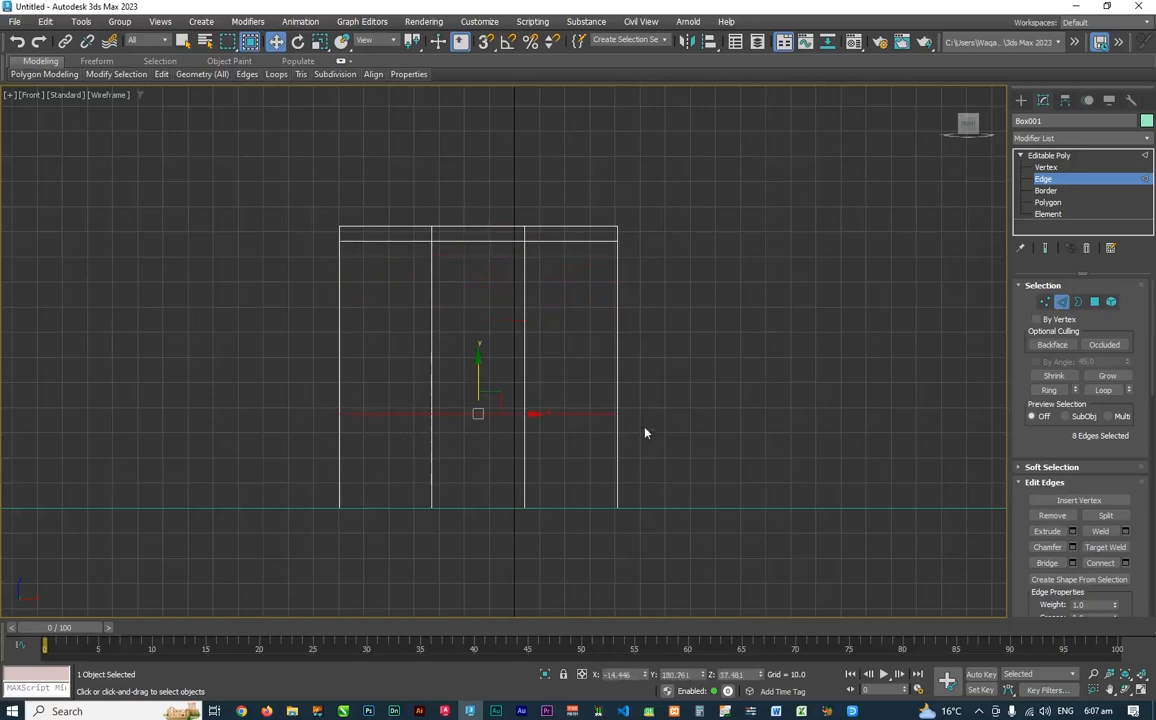
{"action": "left_click_drag", "start_coordinate": [470, 419], "coordinate": [466, 451]}
{"action": "left_click_drag", "start_coordinate": [400, 208], "coordinate": [446, 512]}
{"action": "left_click_drag", "start_coordinate": [477, 366], "coordinate": [401, 357]}
{"action": "left_click_drag", "start_coordinate": [513, 183], "coordinate": [539, 534]}
{"action": "left_click_drag", "start_coordinate": [557, 365], "coordinate": [647, 382]}
{"action": "left_click", "coordinate": [650, 334]}
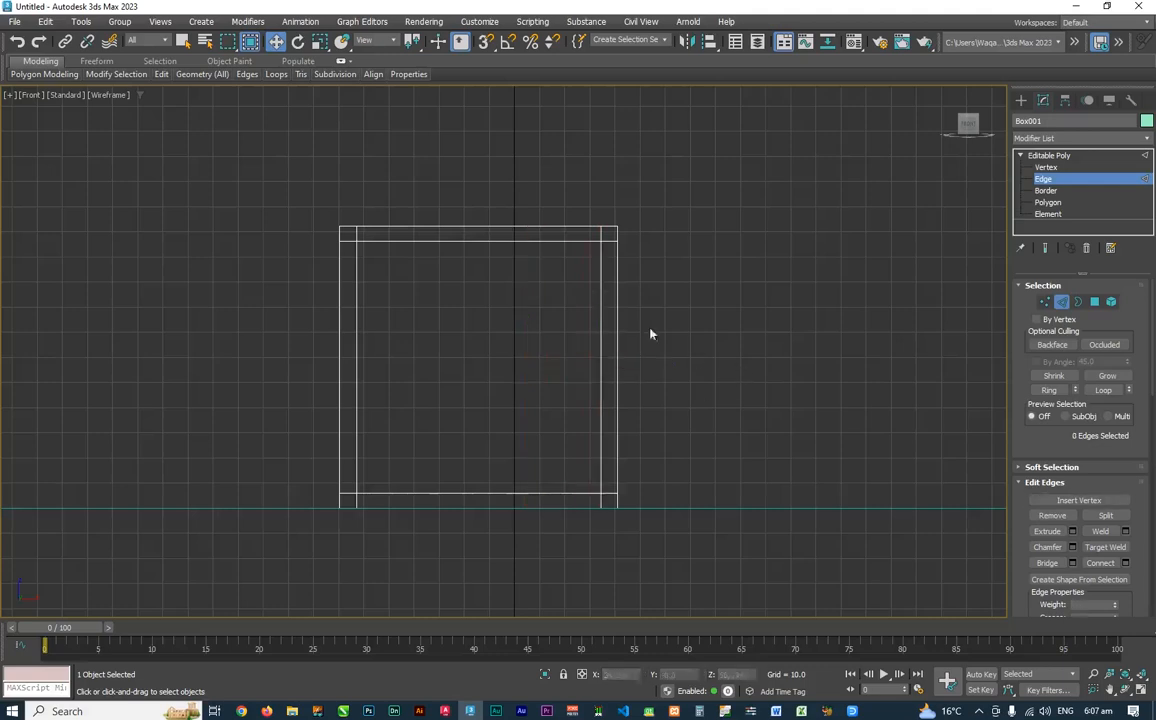
{"action": "left_click", "coordinate": [507, 241]}
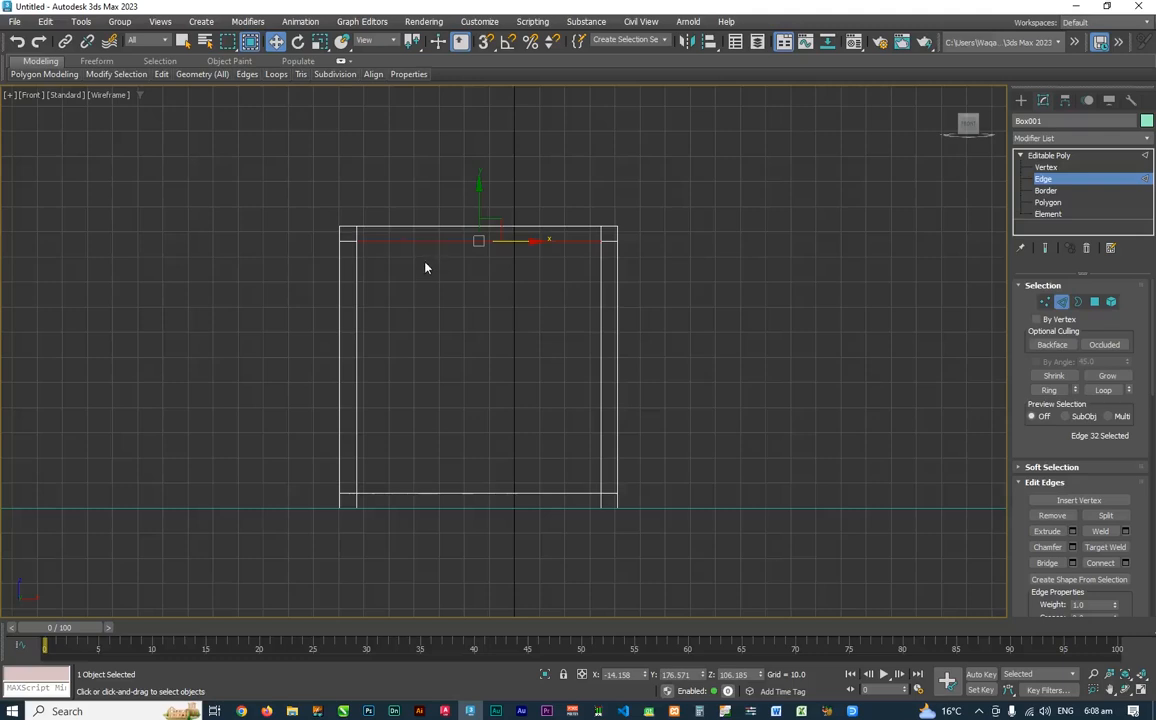
{"action": "left_click", "coordinate": [422, 184]}
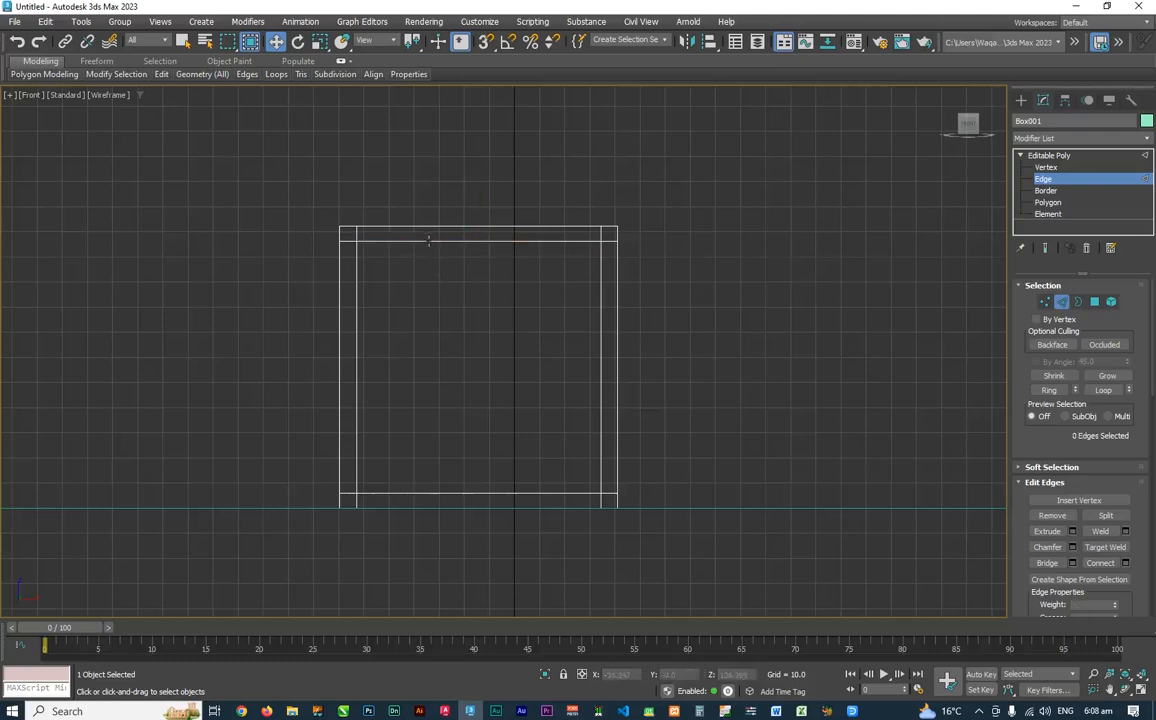
{"action": "left_click", "coordinate": [430, 241]}
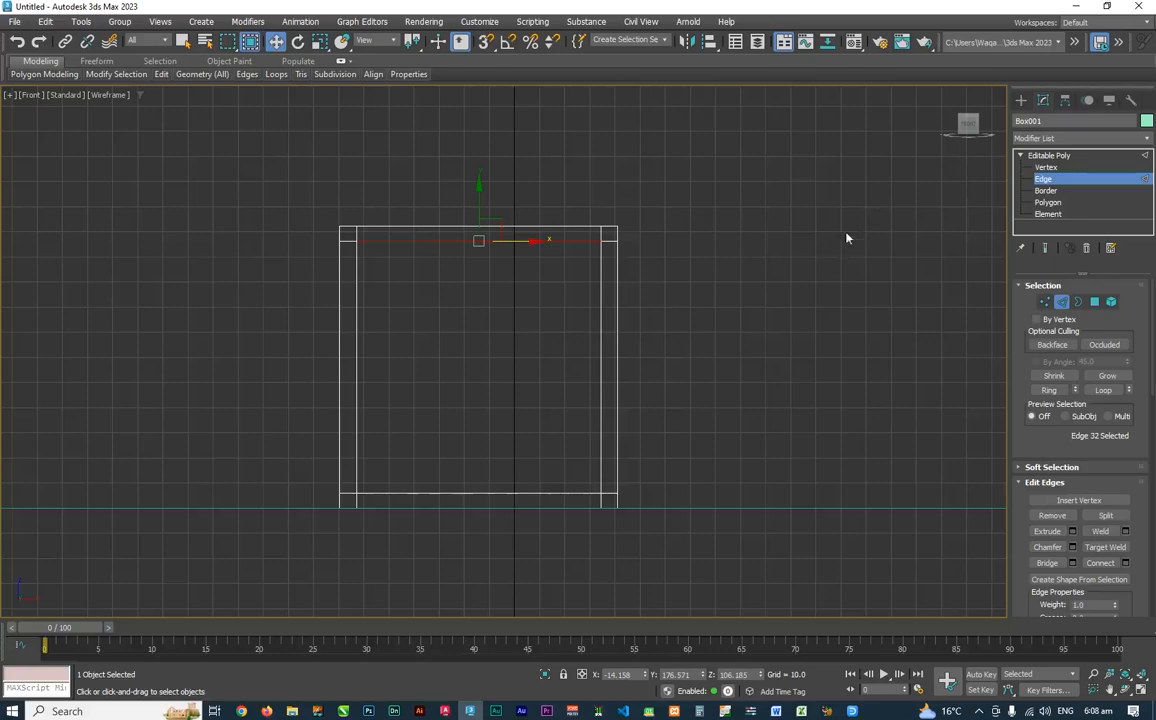
{"action": "left_click", "coordinate": [770, 298]}
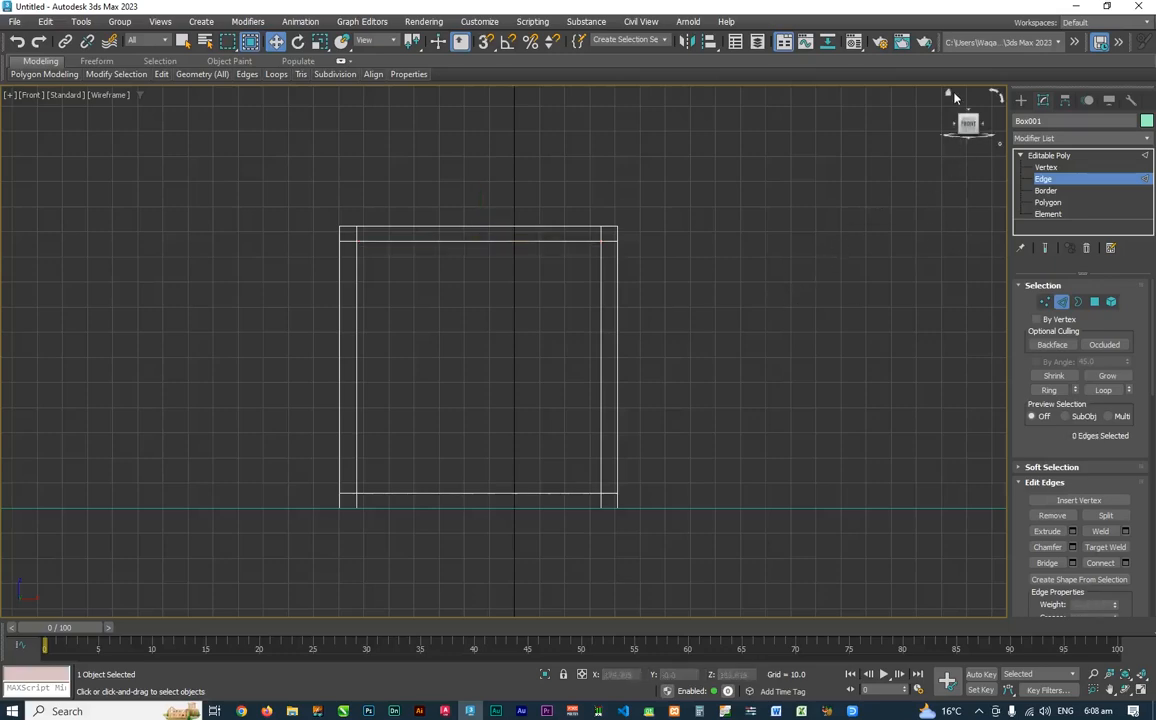
Show the panel in a perspective view with shaded surfaces and edged faces.
{"action": "left_click", "coordinate": [949, 97]}
{"action": "middle_click_drag", "start_coordinate": [485, 280], "coordinate": [688, 404]}
{"action": "scroll", "coordinate": [536, 378], "scroll_direction": "down", "scroll_amount": 3}
{"action": "middle_click_drag", "start_coordinate": [529, 341], "coordinate": [600, 413]}
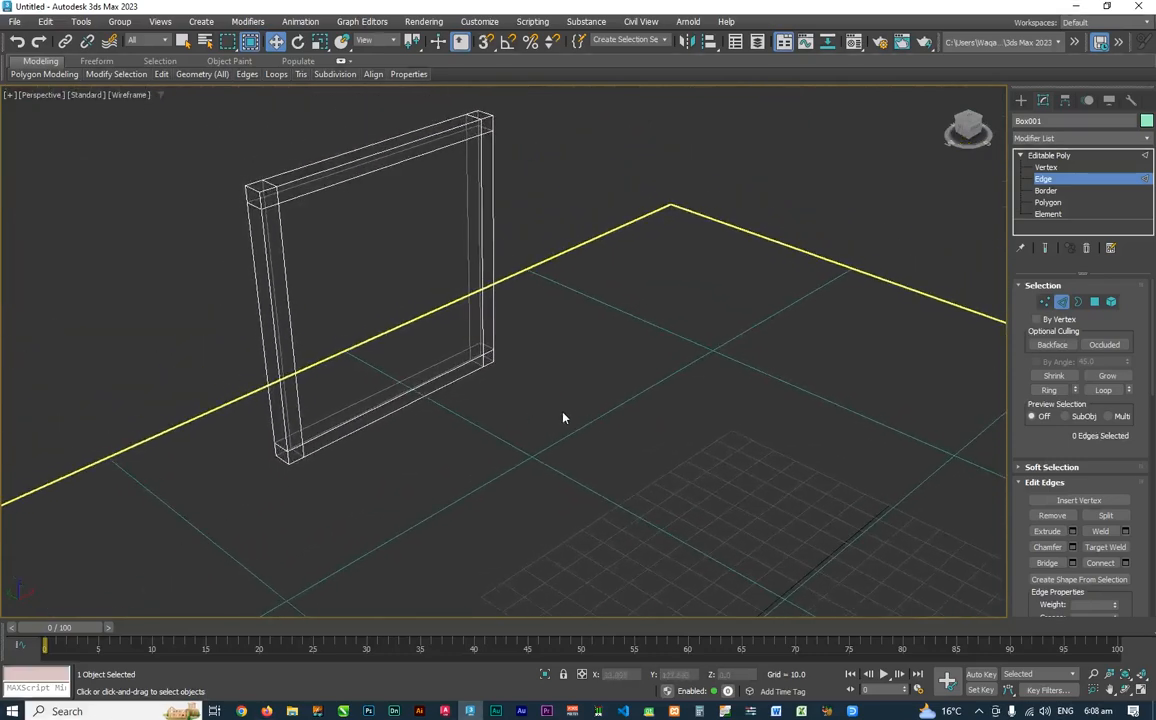
{"action": "key", "text": "F3"}
{"action": "key", "text": "F4"}
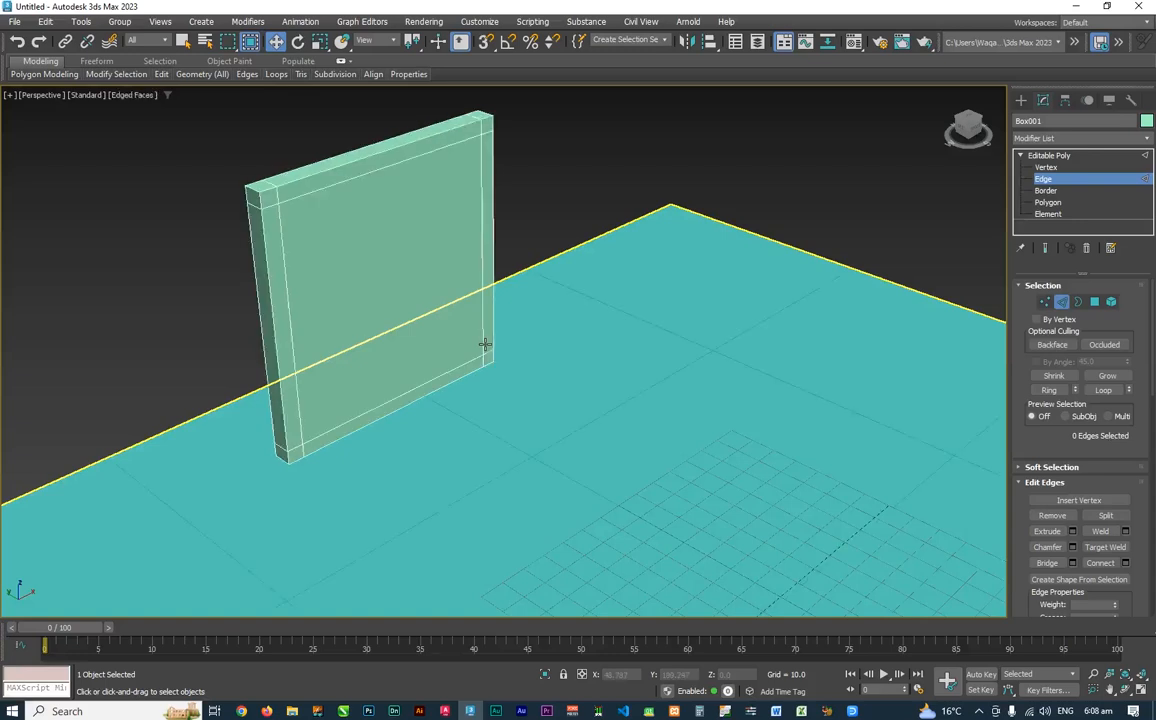
Extrude the large central polygon on the panel's front slightly inward, leaving a raised frame around it.
{"action": "left_click", "coordinate": [1048, 203]}
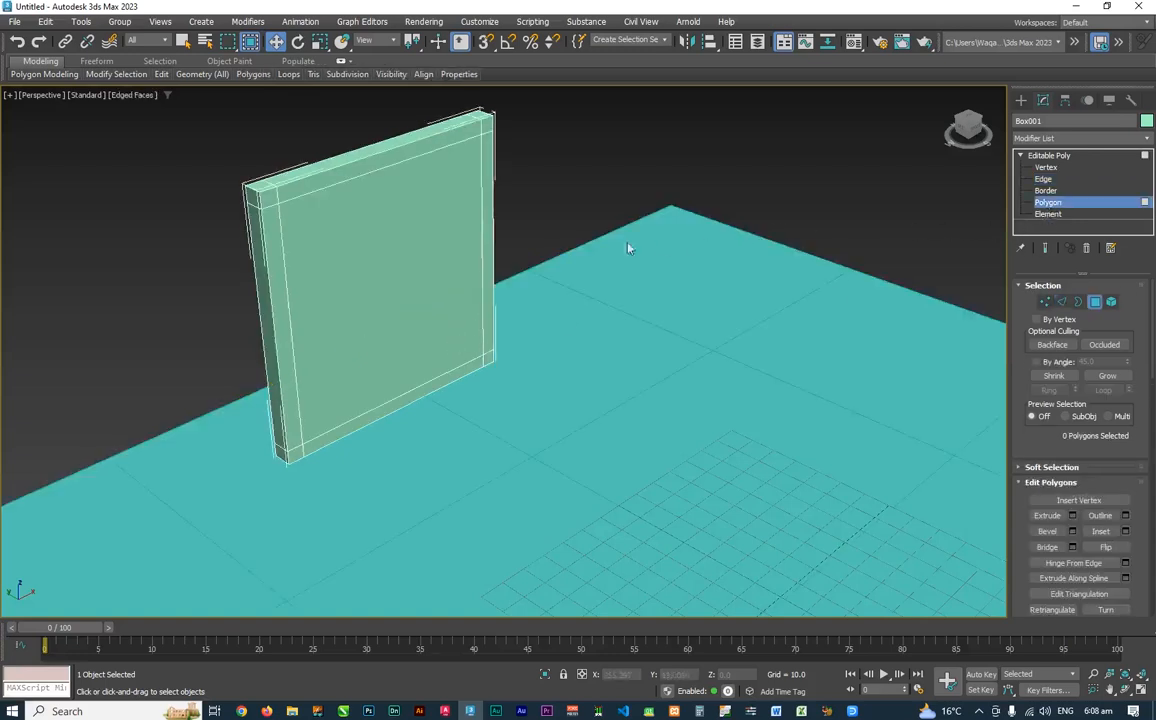
{"action": "left_click", "coordinate": [431, 249]}
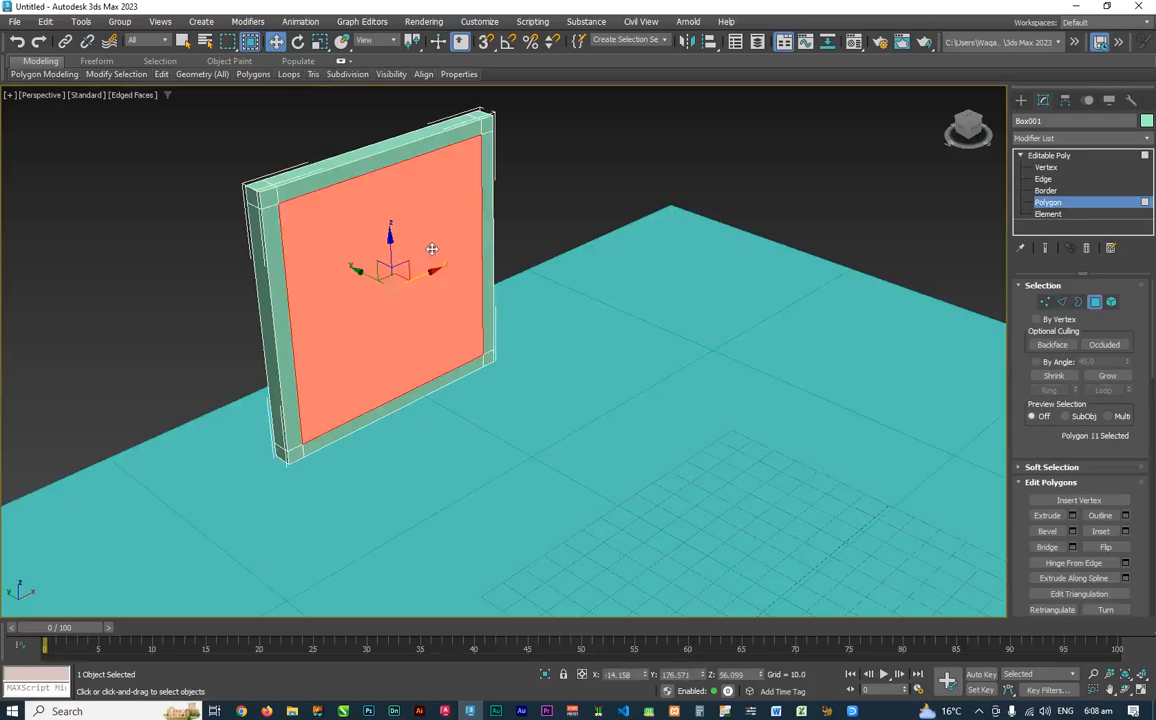
{"action": "key", "text": "q"}
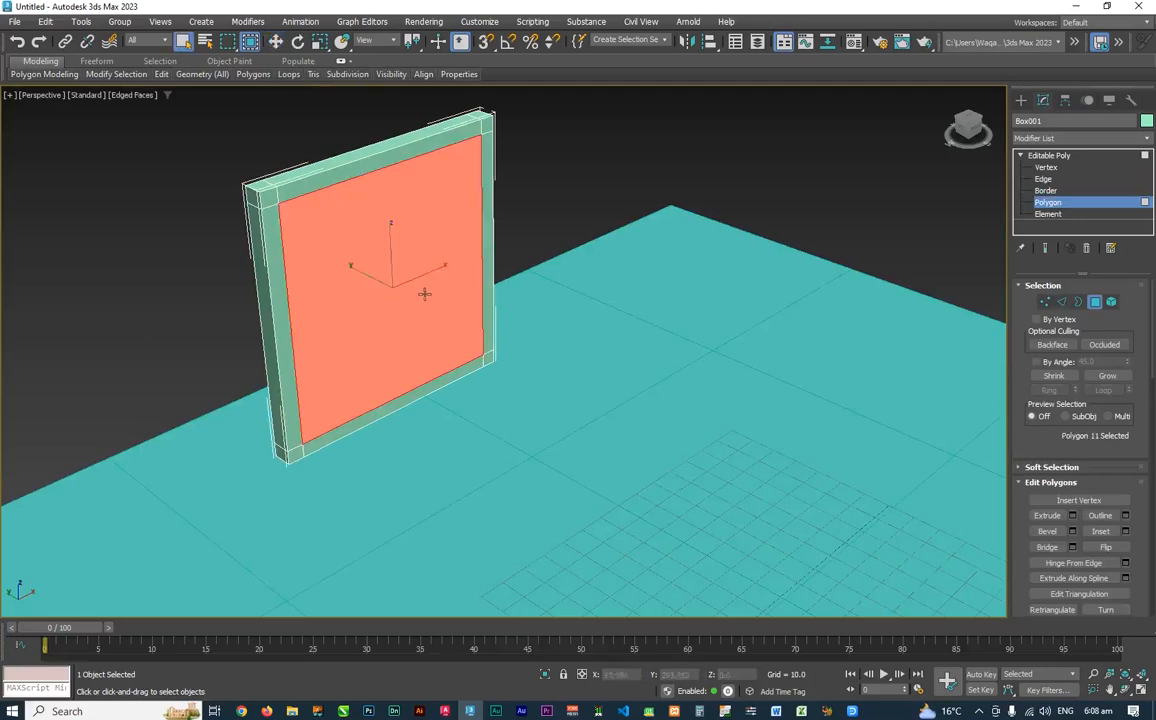
{"action": "middle_click_drag", "start_coordinate": [426, 292], "coordinate": [444, 224]}
{"action": "scroll", "coordinate": [444, 215], "scroll_direction": "up", "scroll_amount": 4}
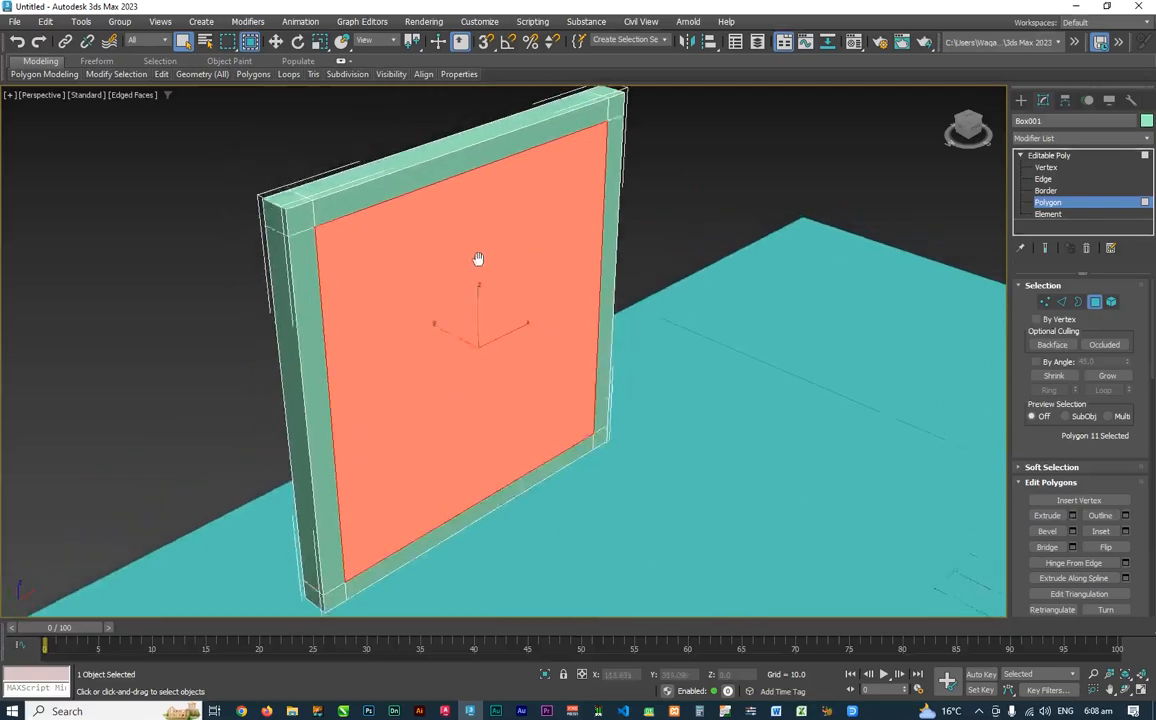
{"action": "middle_click_drag", "start_coordinate": [508, 284], "coordinate": [503, 268], "text": "alt"}
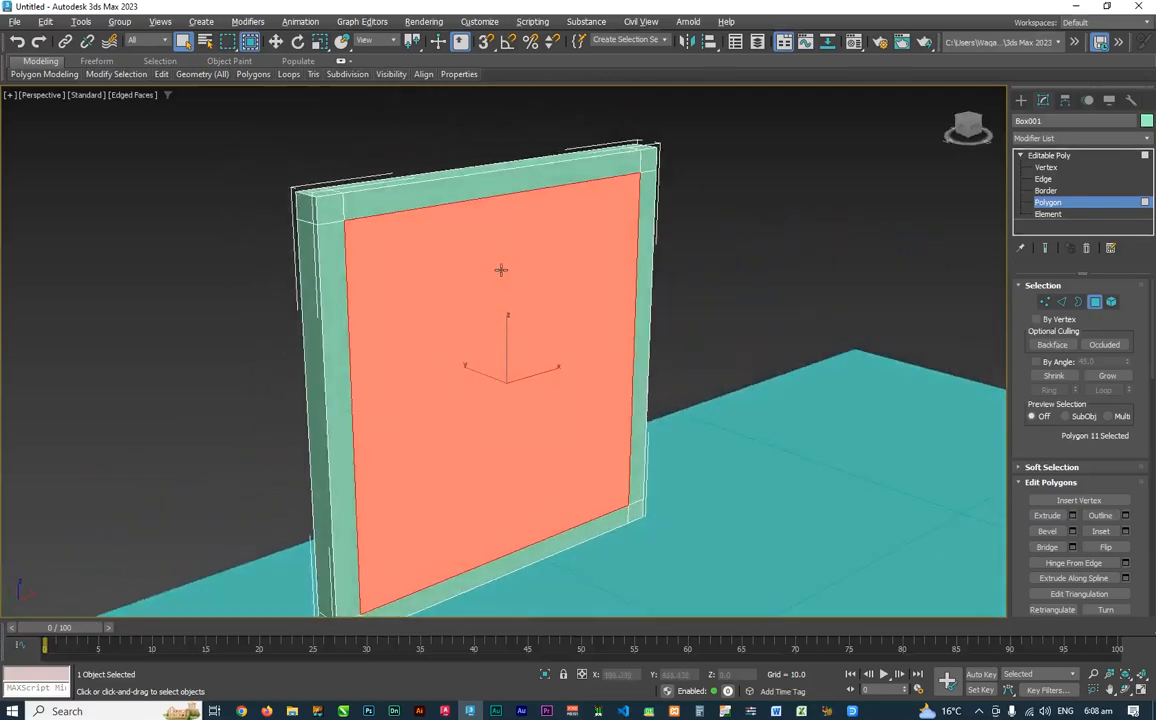
{"action": "left_click", "coordinate": [1047, 515]}
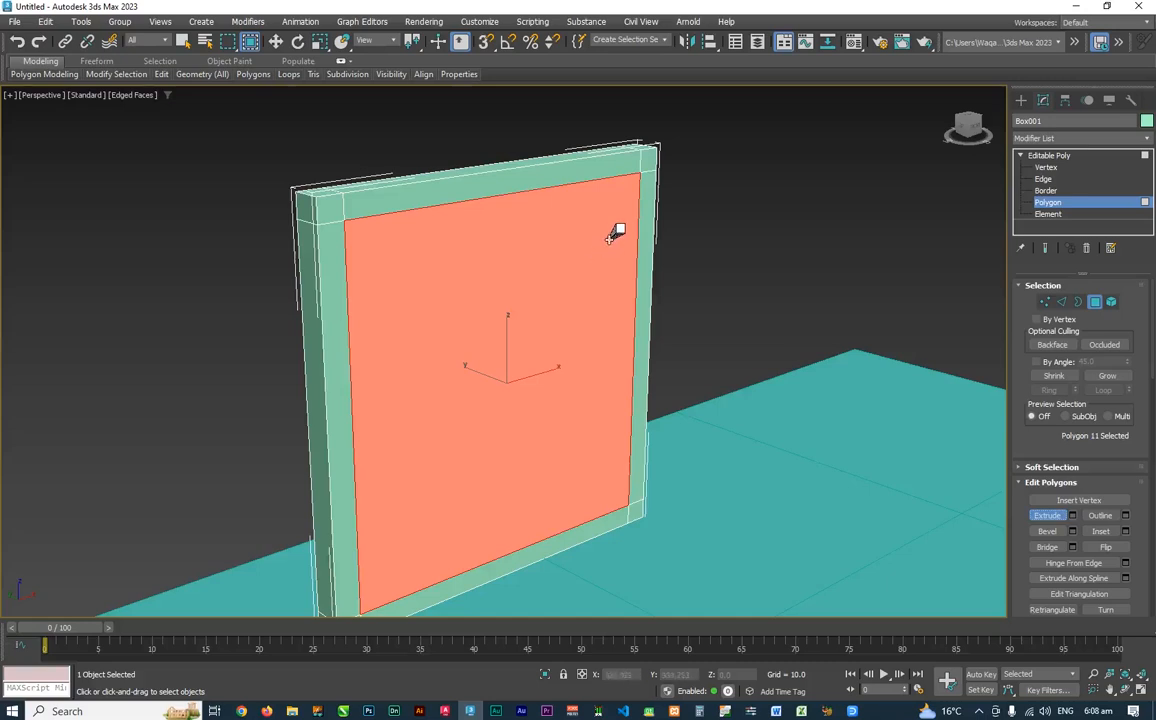
{"action": "mouse_move", "coordinate": [608, 240]}
{"action": "left_mouse_down"}
{"action": "mouse_move", "coordinate": [594, 259]}
{"action": "mouse_move", "coordinate": [601, 249]}
{"action": "left_mouse_up"}
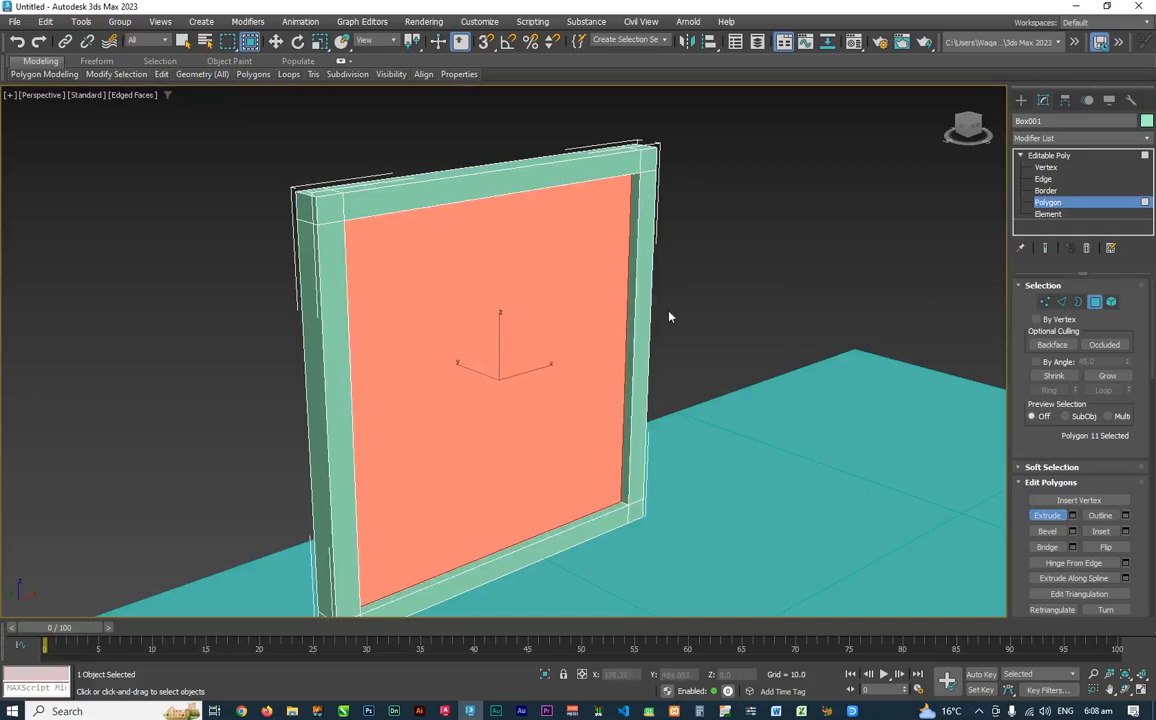
{"action": "left_click", "coordinate": [728, 218]}
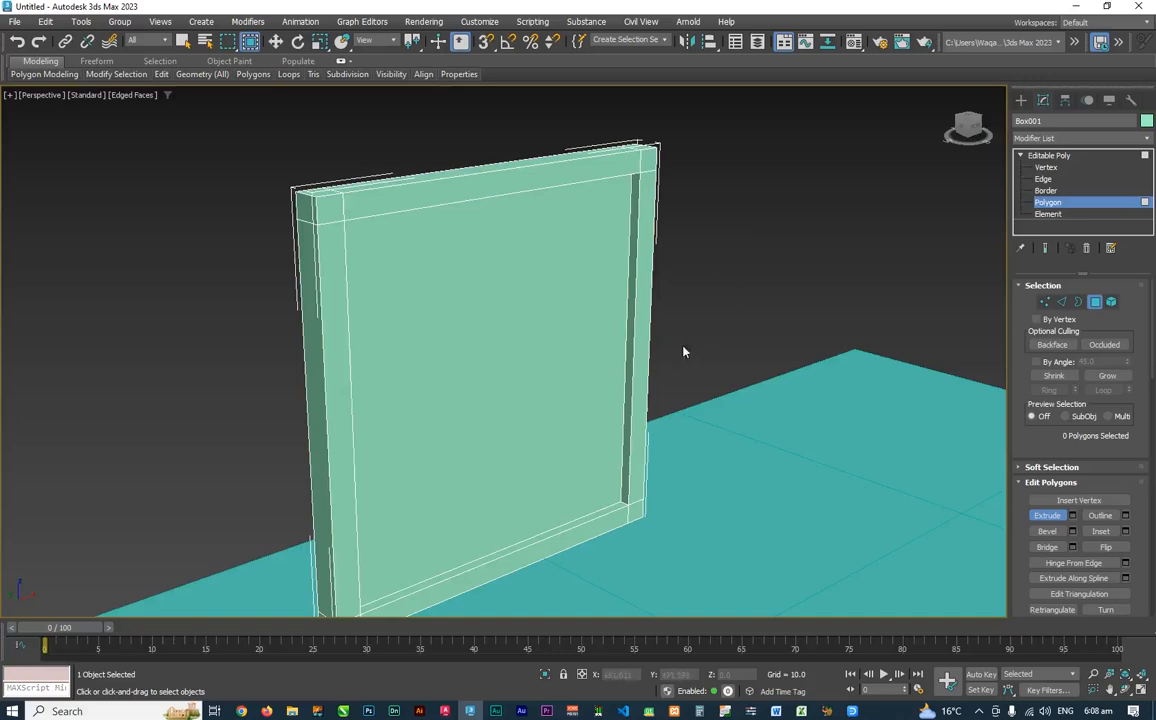
Create a cylinder of about 24 radius and 182 height near the ground plane's front right edge in the top view.
{"action": "middle_click_drag", "start_coordinate": [764, 304], "coordinate": [693, 354]}
{"action": "scroll", "coordinate": [737, 283], "scroll_direction": "down", "scroll_amount": 10}
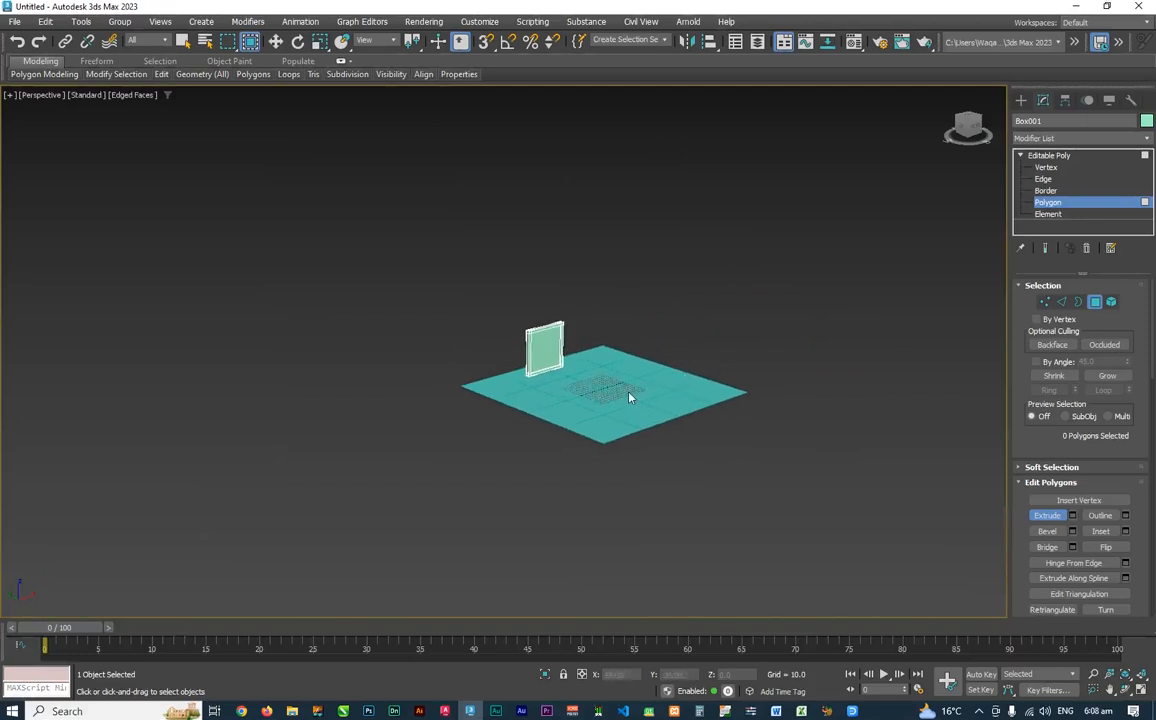
{"action": "scroll", "coordinate": [629, 398], "scroll_direction": "up", "scroll_amount": 3}
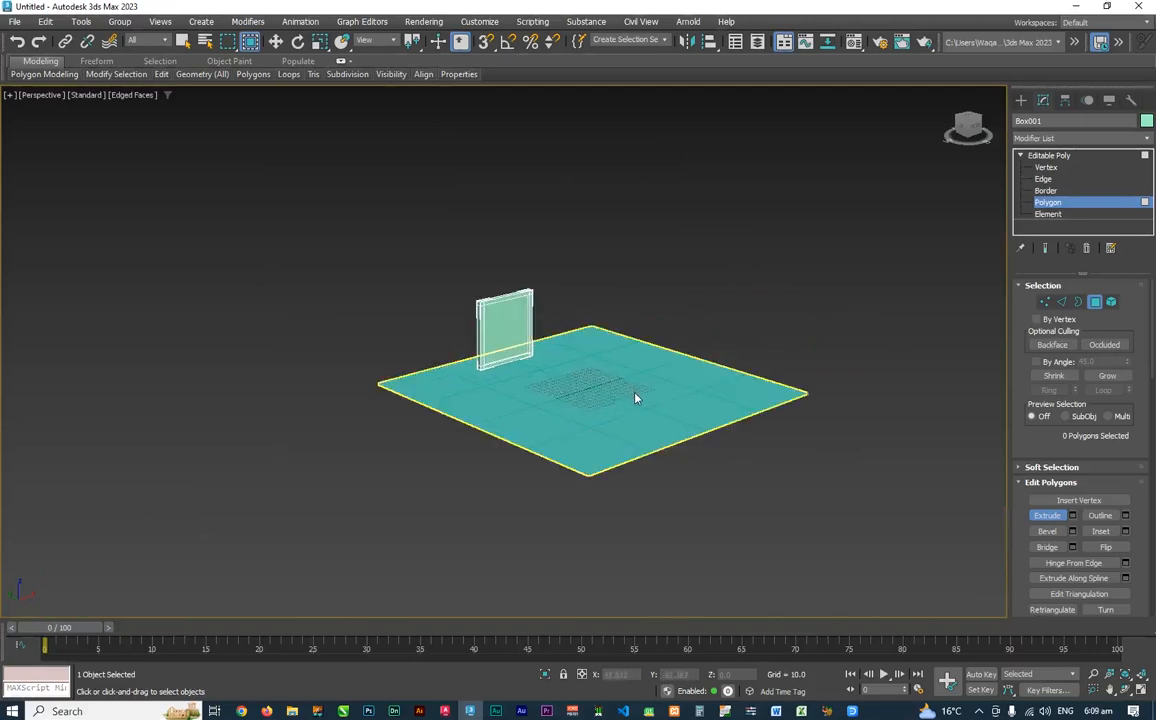
{"action": "key", "text": "t"}
{"action": "scroll", "coordinate": [598, 378], "scroll_direction": "down", "scroll_amount": 5}
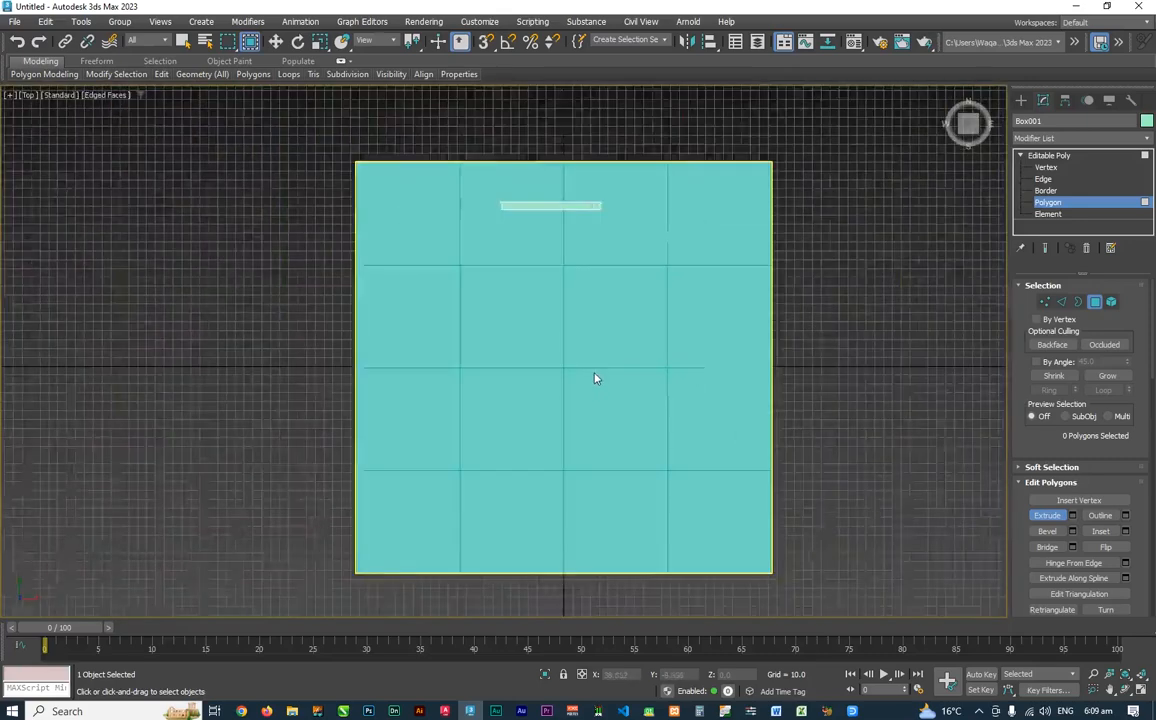
{"action": "scroll", "coordinate": [595, 378], "scroll_direction": "down", "scroll_amount": 2}
{"action": "middle_click_drag", "start_coordinate": [642, 387], "coordinate": [581, 354]}
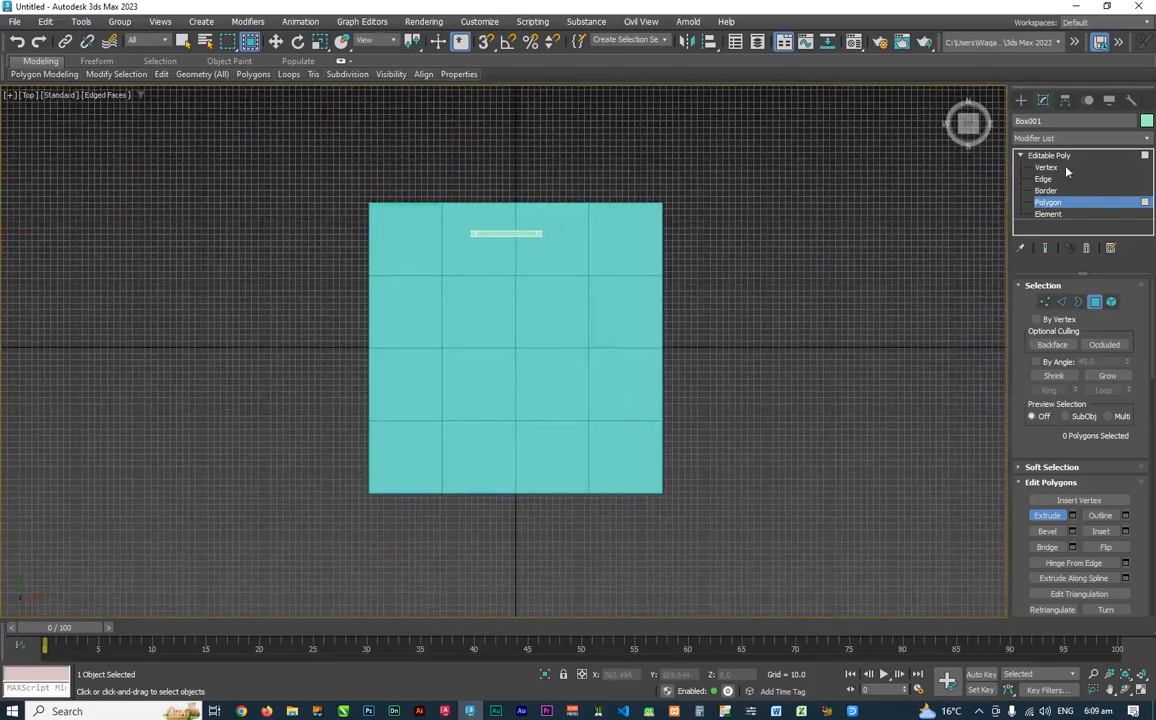
{"action": "left_click", "coordinate": [1021, 102]}
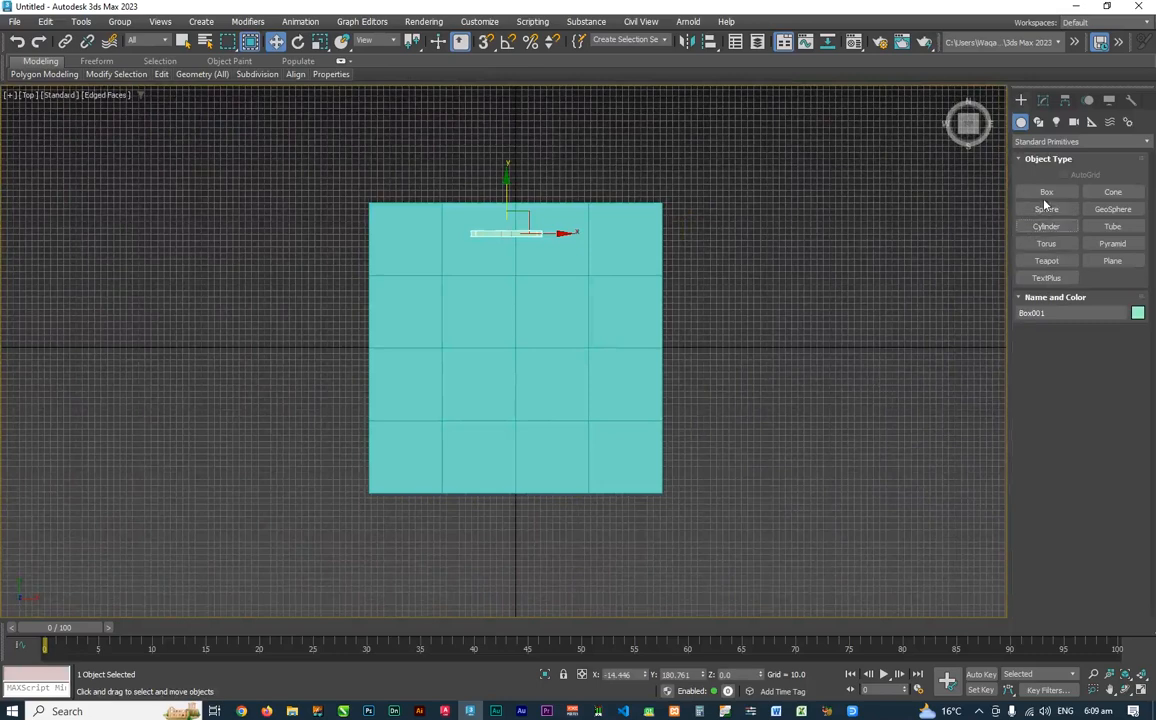
{"action": "left_click", "coordinate": [1046, 226]}
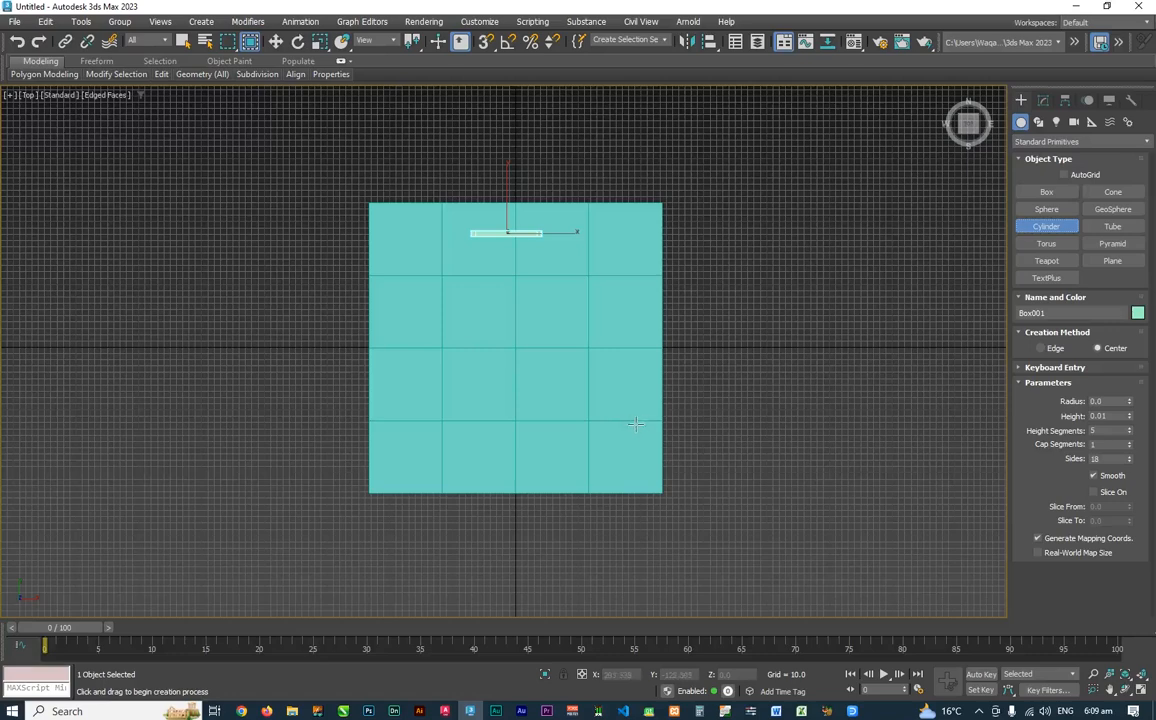
{"action": "mouse_move", "coordinate": [635, 424]}
{"action": "left_mouse_down"}
{"action": "mouse_move", "coordinate": [648, 432]}
{"action": "mouse_move", "coordinate": [640, 426]}
{"action": "left_mouse_up"}
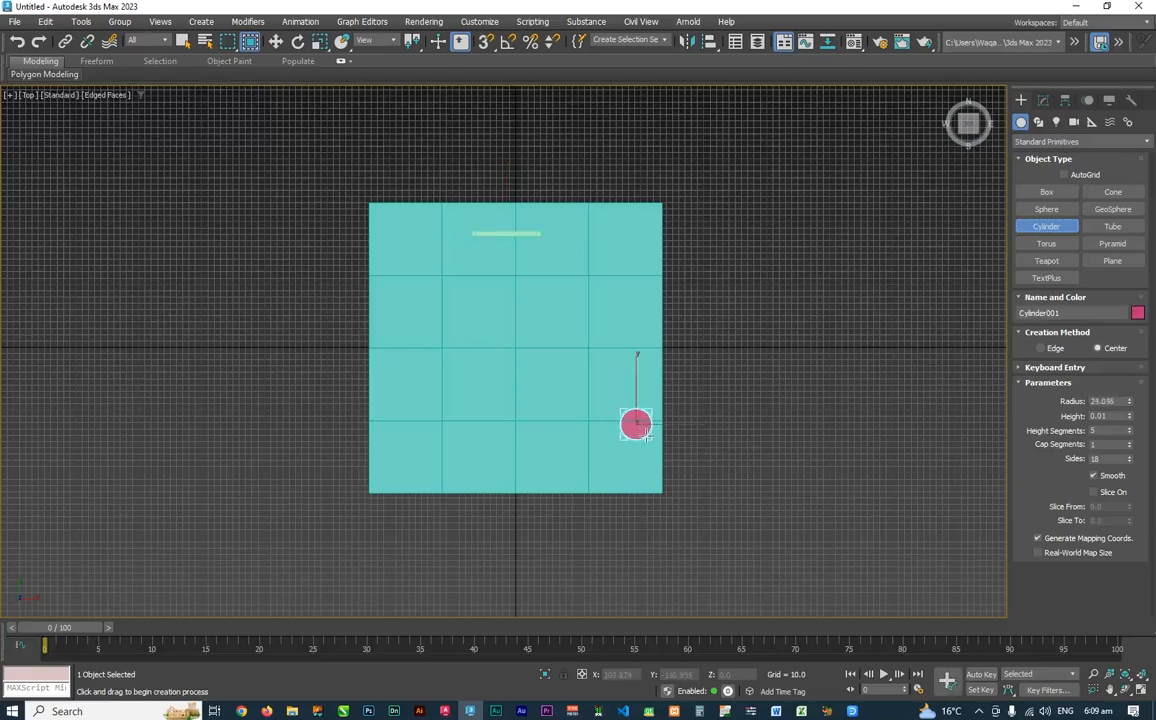
{"action": "left_click", "coordinate": [701, 321]}
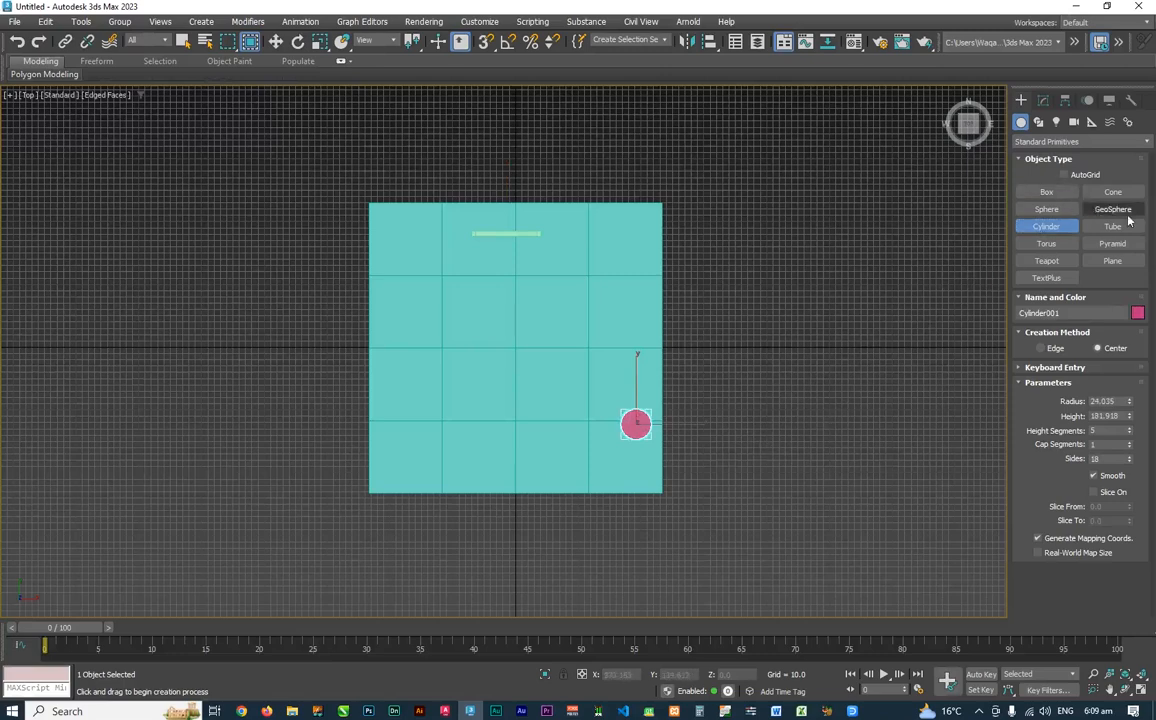
Create a sphere of about 35 radius on the ground plane, beside the cylinder near the front edge.
{"action": "left_click", "coordinate": [1046, 209]}
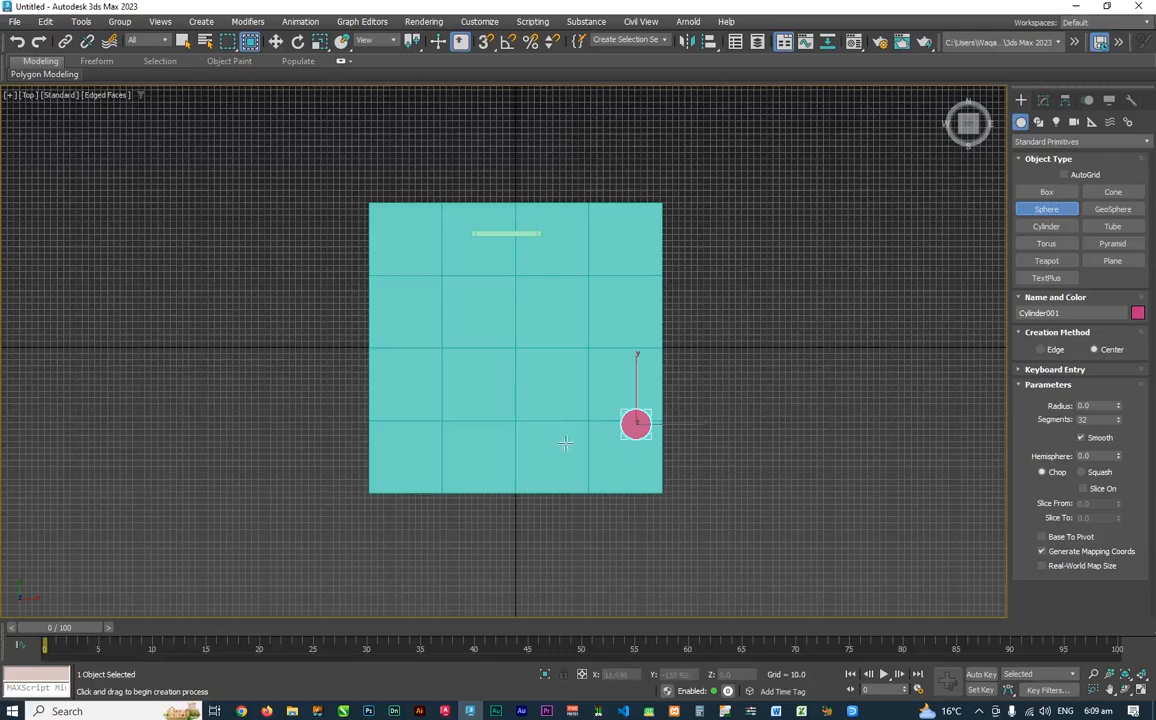
{"action": "left_click_drag", "start_coordinate": [564, 452], "coordinate": [588, 458]}
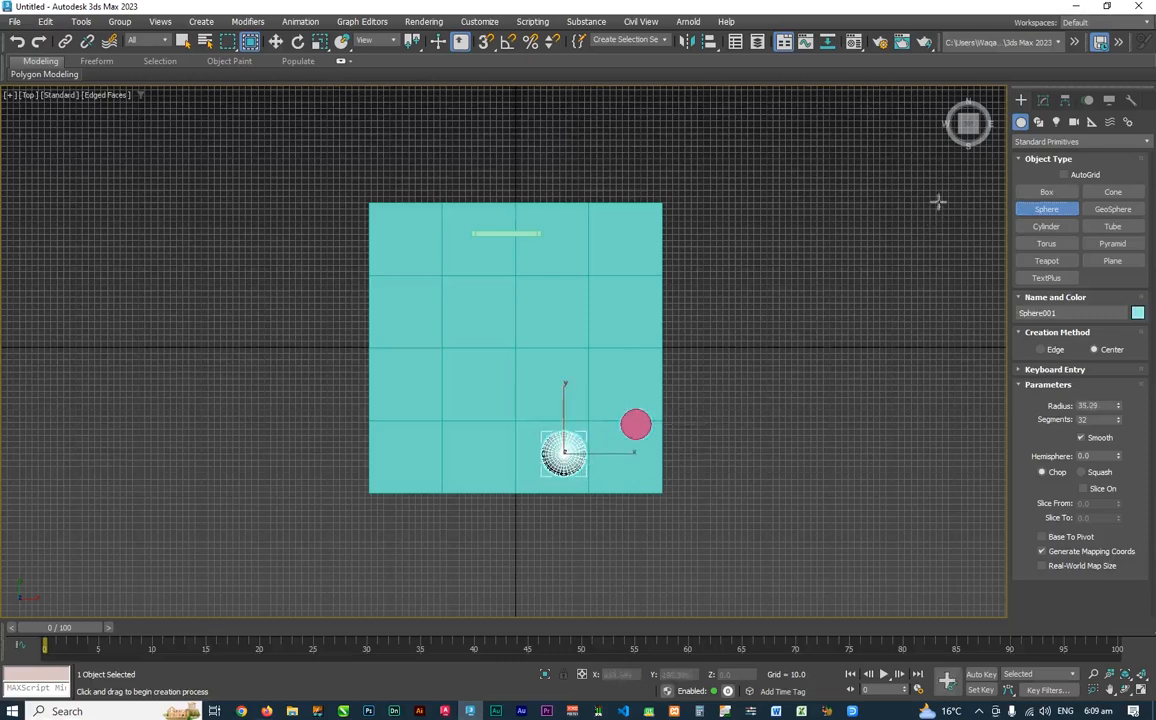
{"action": "left_click", "coordinate": [950, 94]}
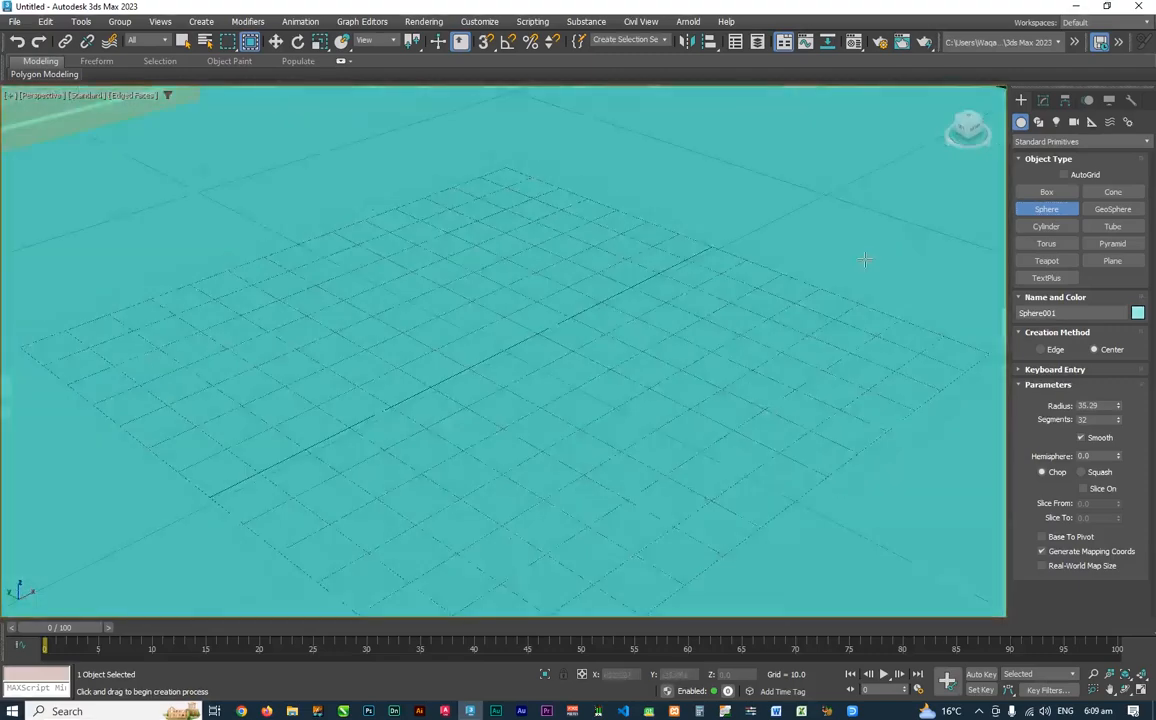
{"action": "middle_click_drag", "start_coordinate": [655, 384], "coordinate": [620, 397]}
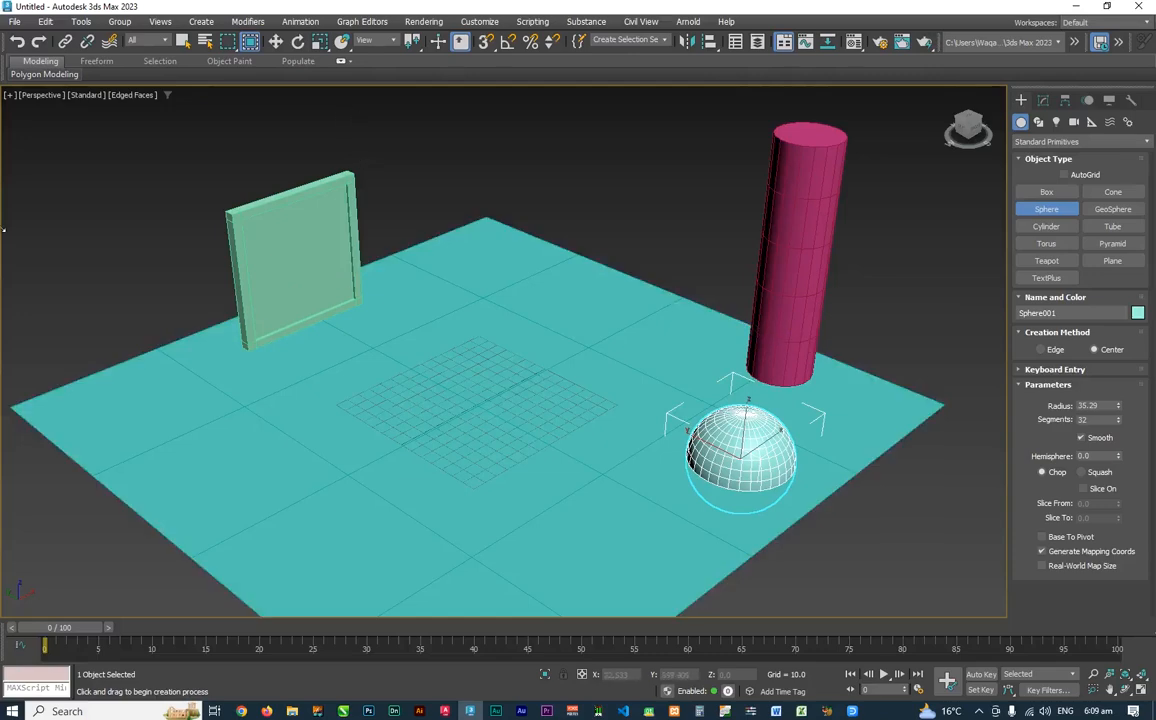
{"action": "left_click", "coordinate": [183, 40]}
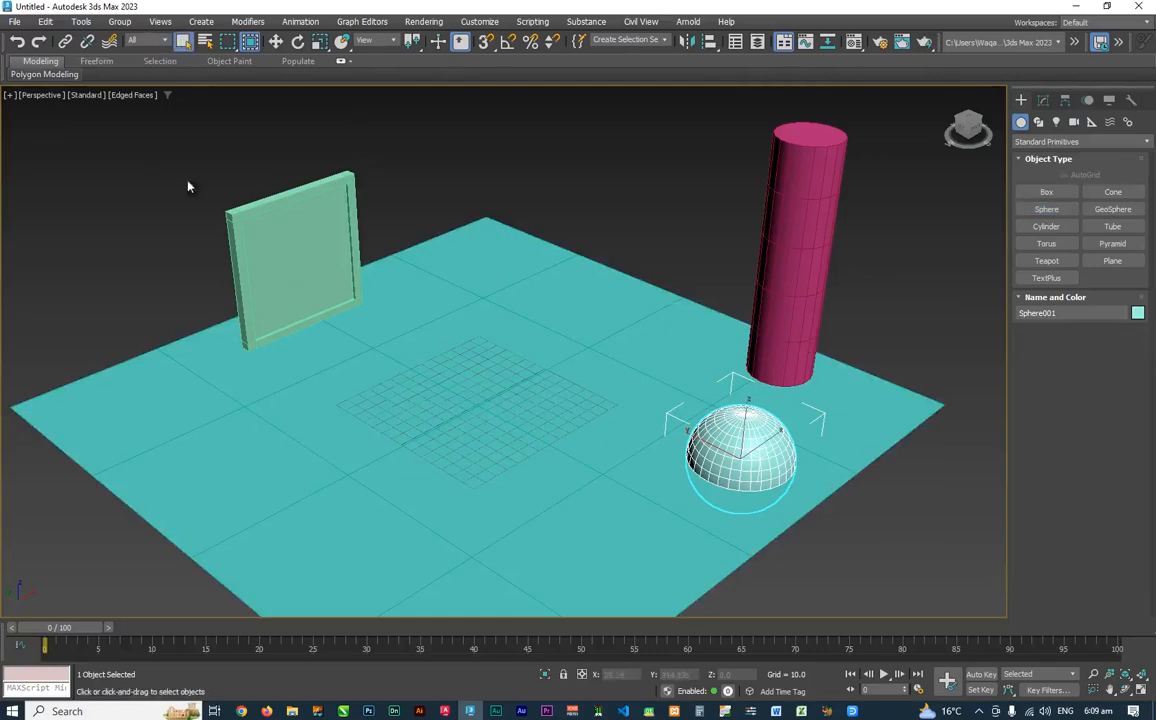
{"action": "left_click", "coordinate": [920, 355]}
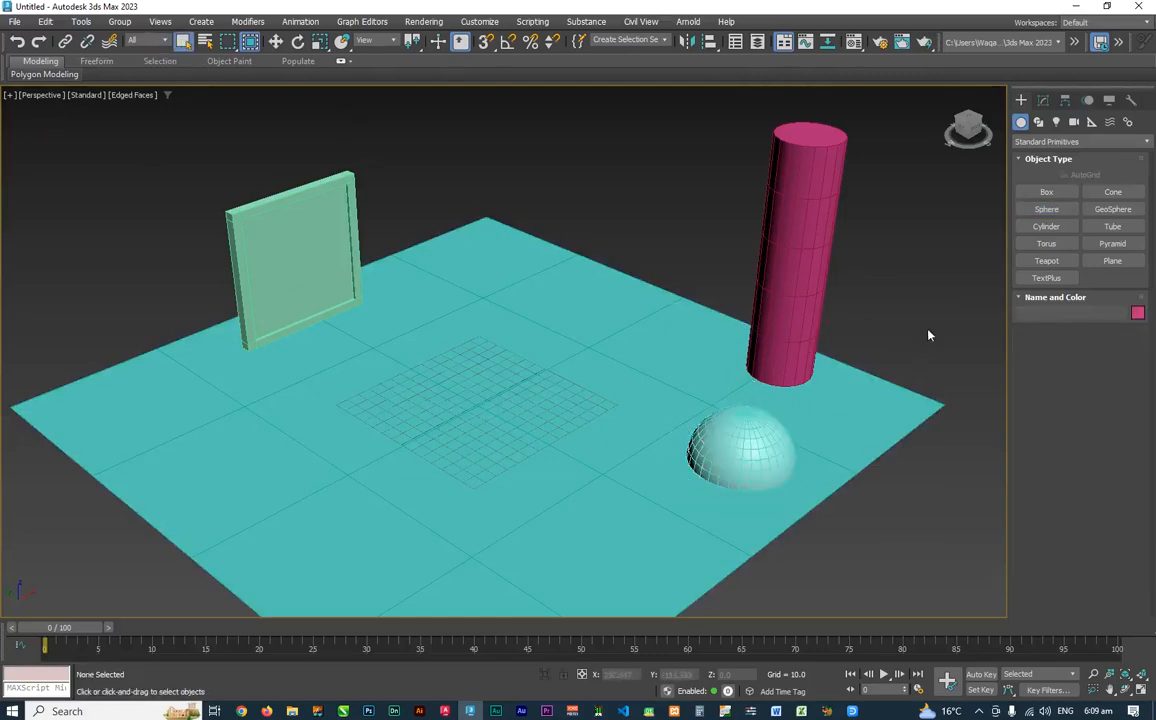
Raise the sphere to about Z 26 so more of it sits above the ground plane.
{"action": "left_click", "coordinate": [757, 456]}
{"action": "key", "text": "w"}
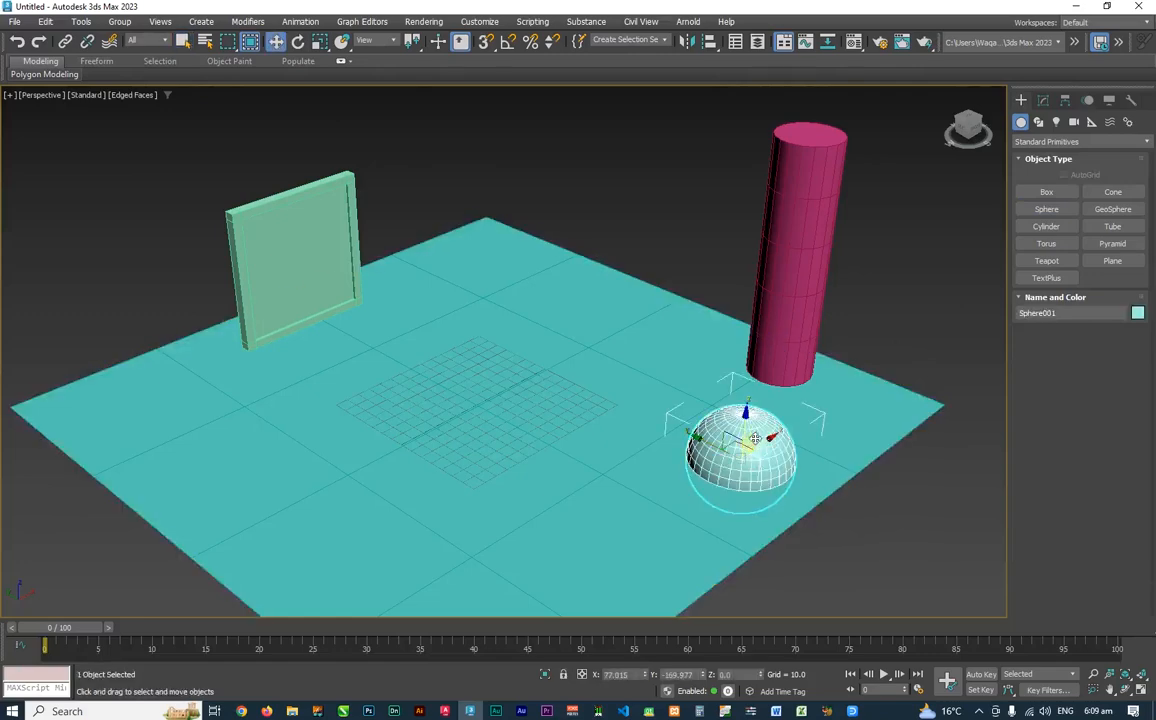
{"action": "left_click_drag", "start_coordinate": [769, 443], "coordinate": [747, 389]}
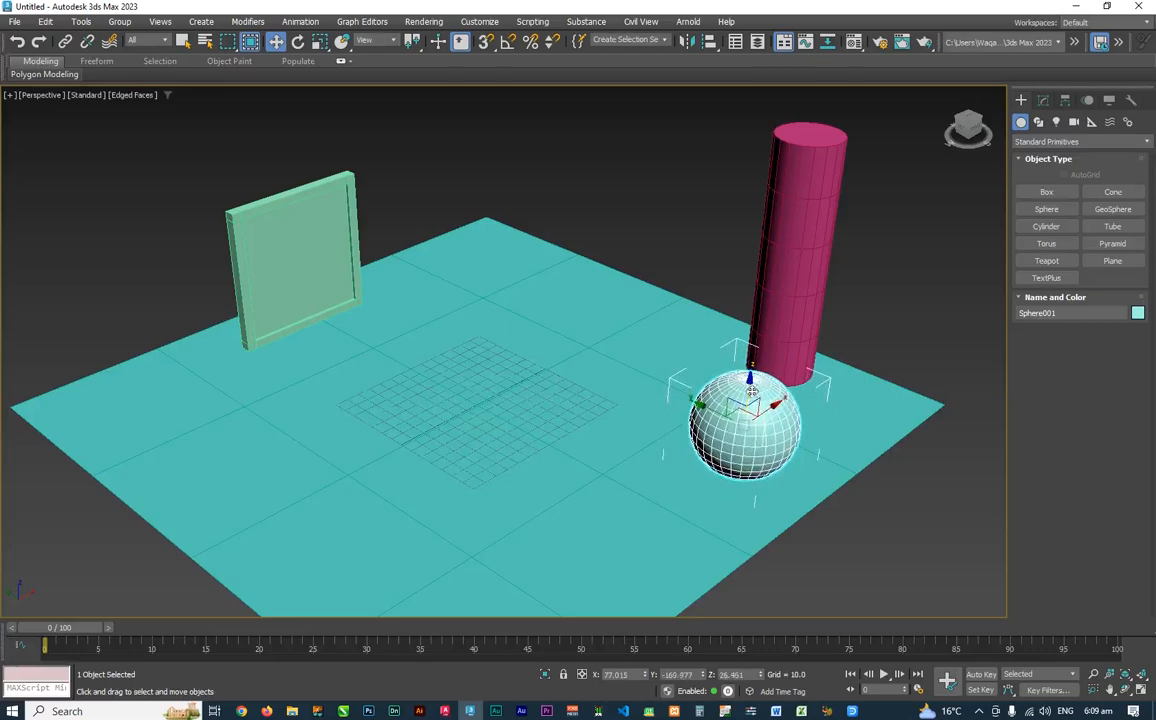
{"action": "middle_click_drag", "start_coordinate": [877, 416], "coordinate": [841, 408]}
{"action": "middle_click_drag", "start_coordinate": [508, 395], "coordinate": [542, 356]}
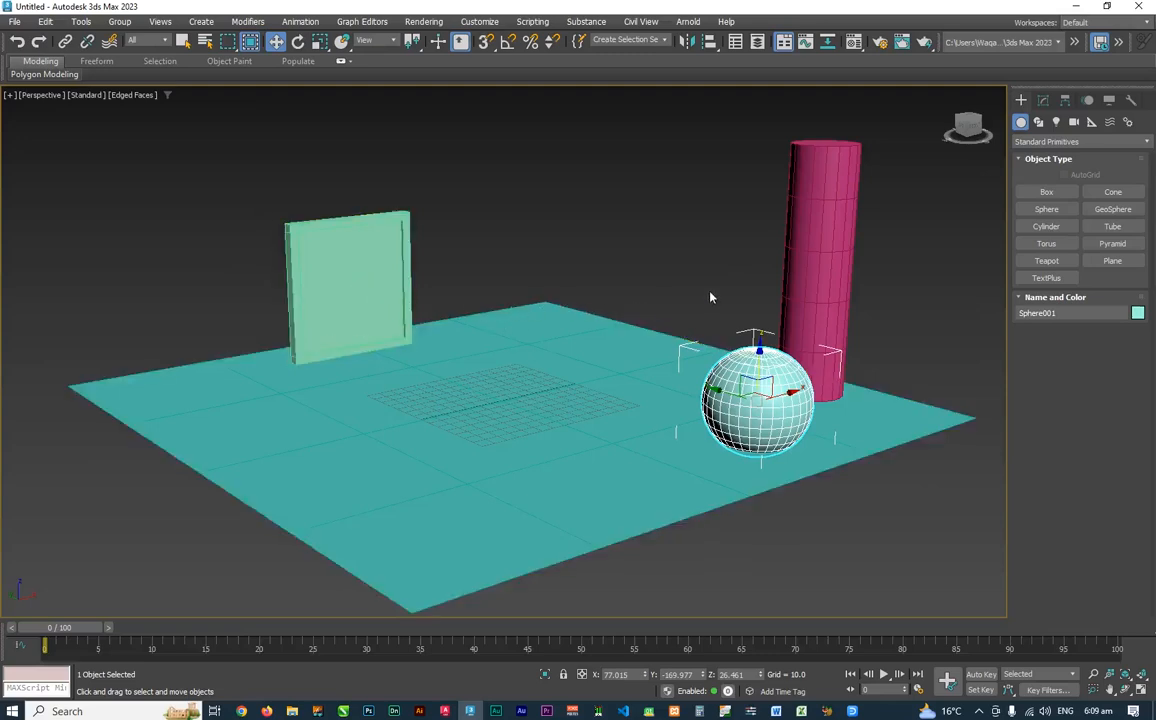
{"action": "left_click", "coordinate": [740, 248]}
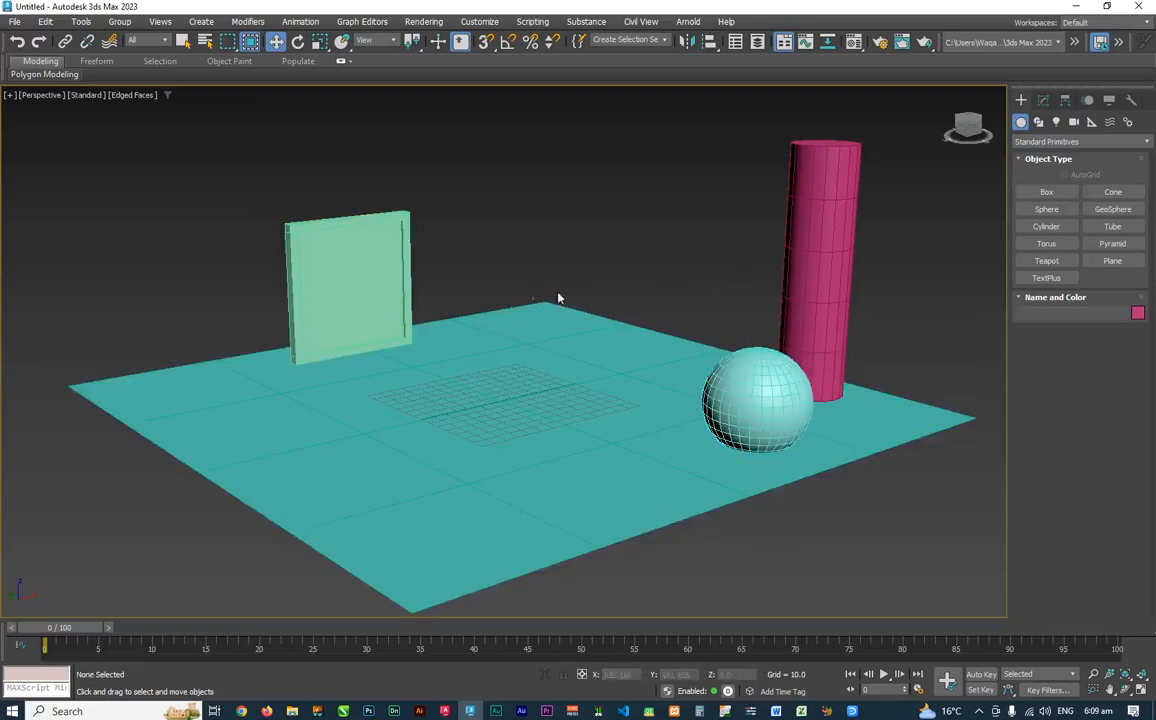
{"action": "scroll", "coordinate": [361, 270], "scroll_direction": "up", "scroll_amount": 6}
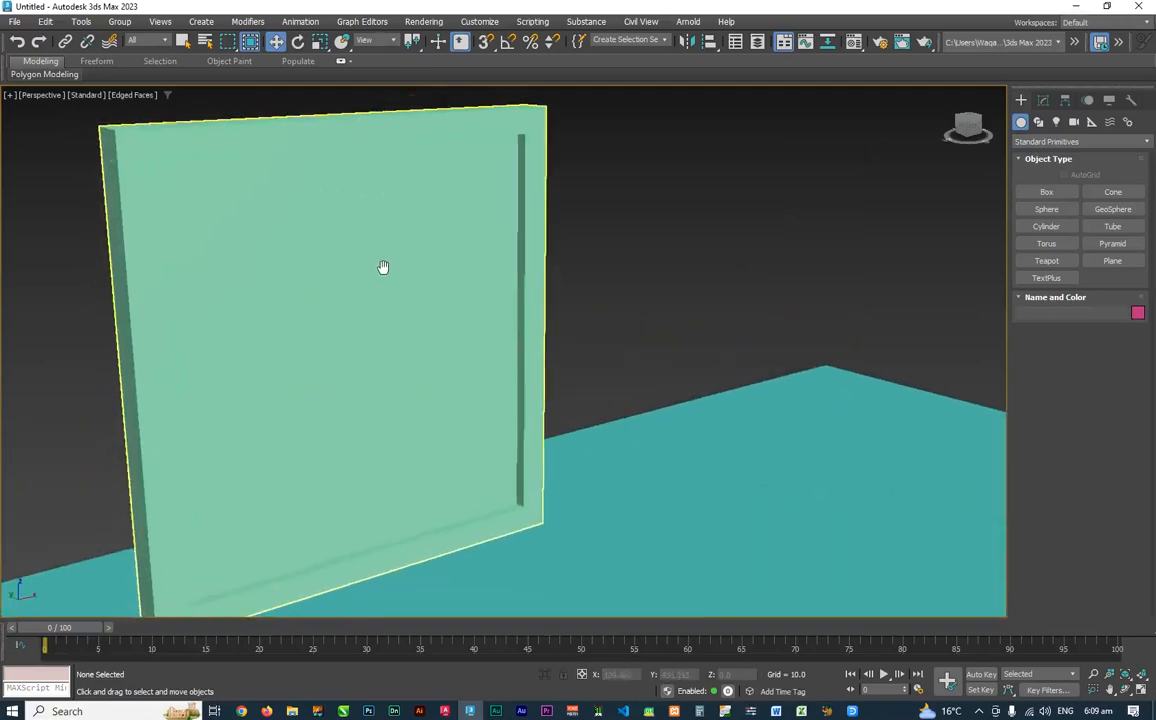
Move the framed panel along the X axis to about X -47 on the ground plane.
{"action": "middle_click_drag", "start_coordinate": [383, 267], "coordinate": [382, 261]}
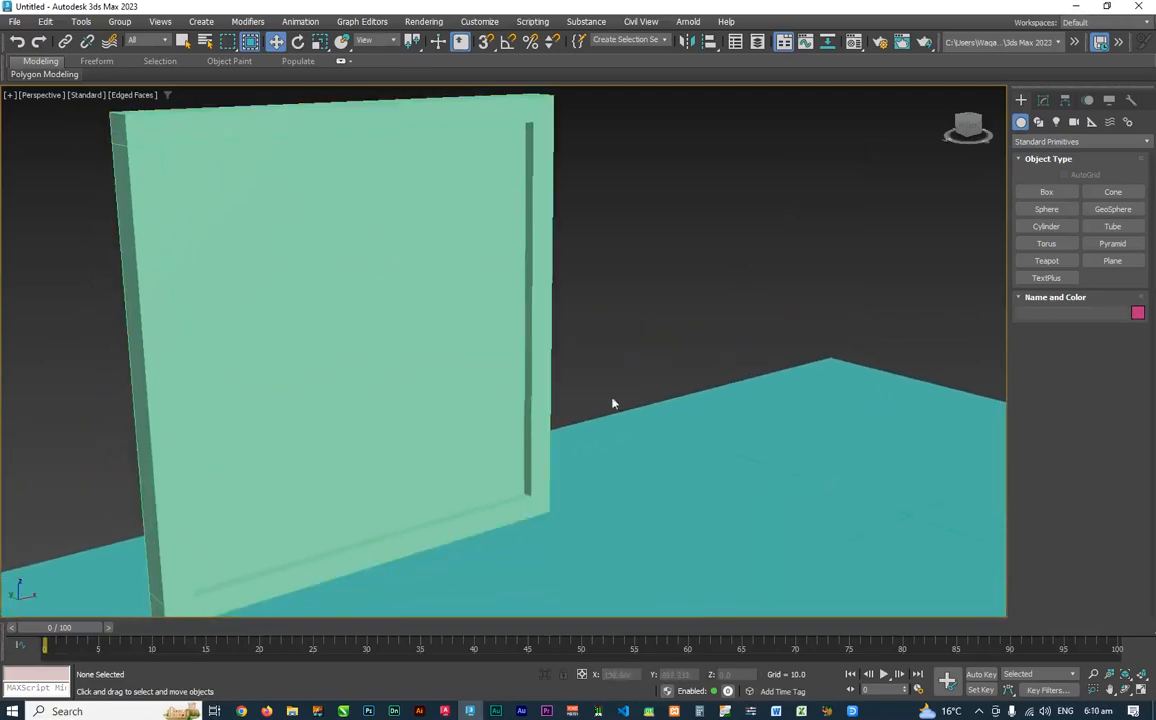
{"action": "scroll", "coordinate": [568, 392], "scroll_direction": "down", "scroll_amount": 10}
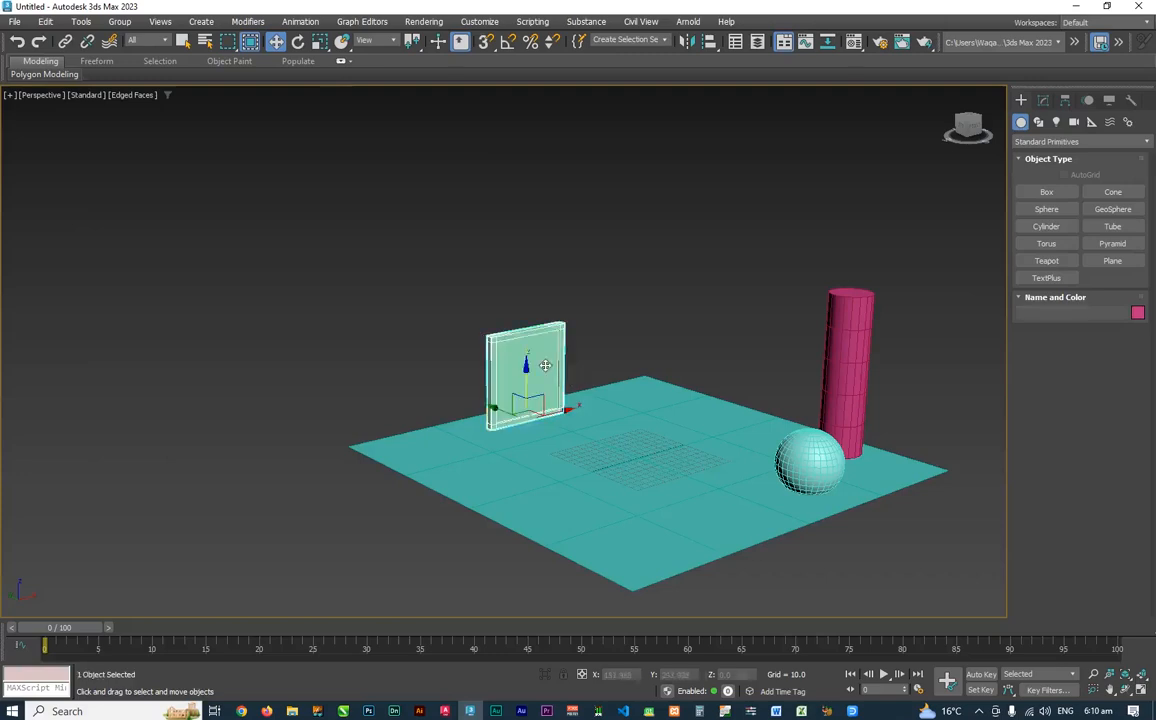
{"action": "left_click", "coordinate": [522, 370]}
{"action": "left_click_drag", "start_coordinate": [573, 410], "coordinate": [549, 414]}
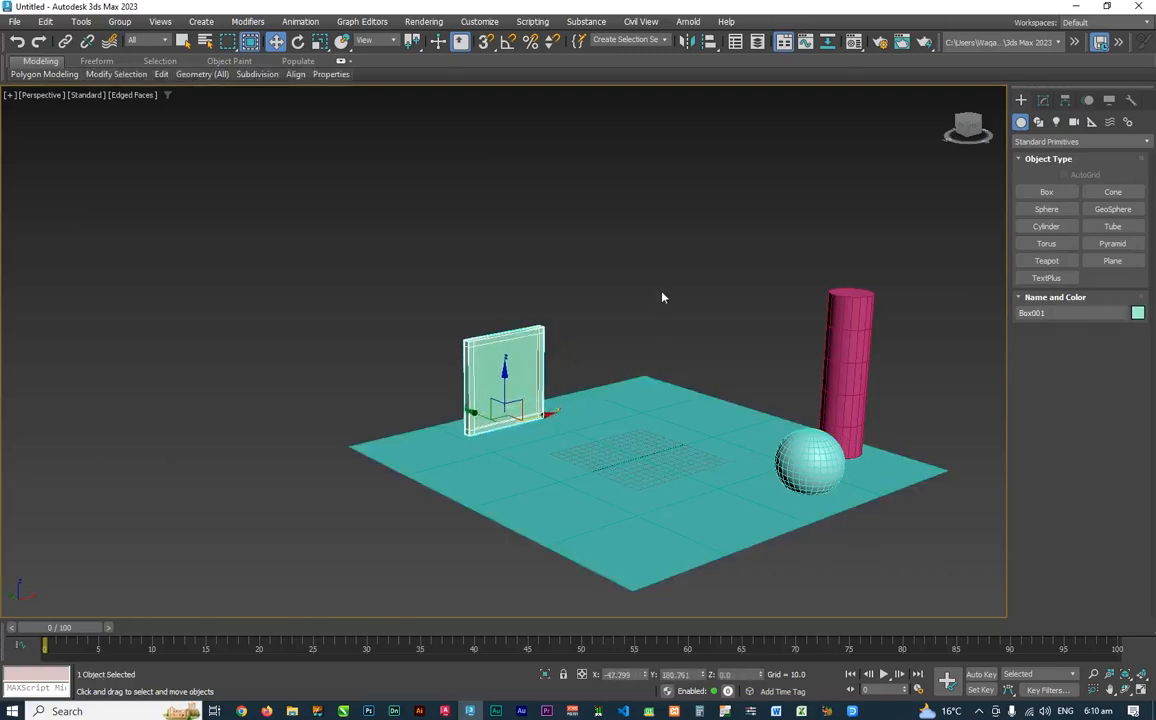
{"action": "left_click", "coordinate": [675, 311]}
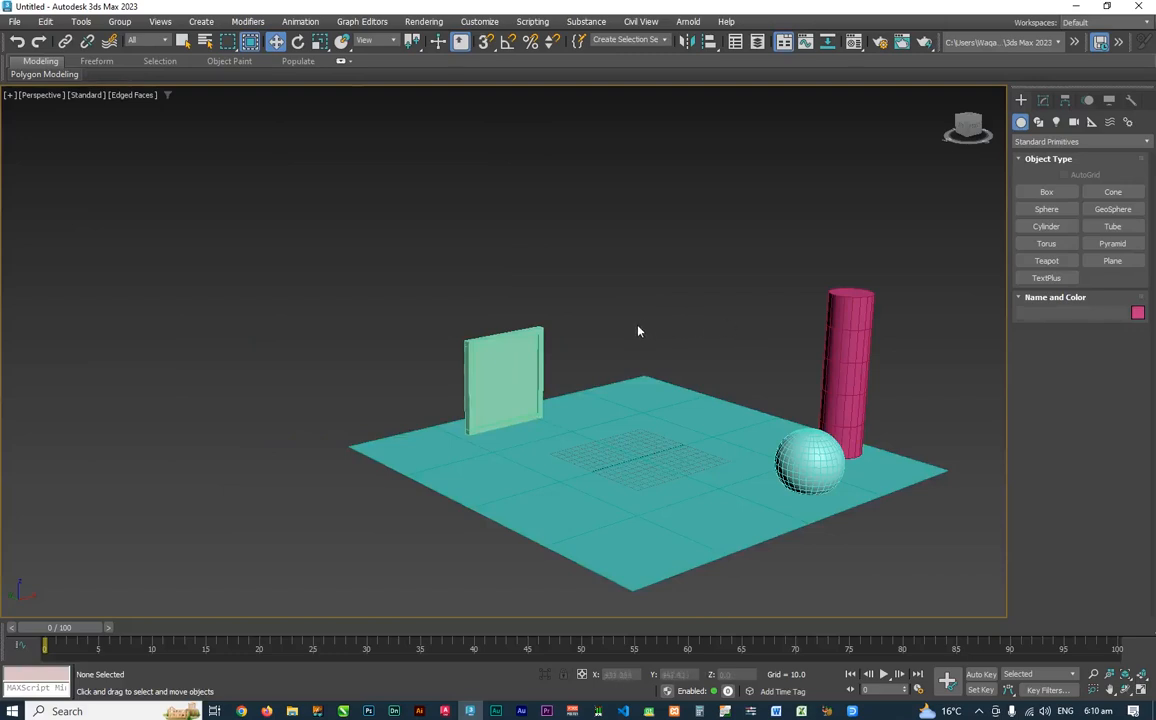
Raise the sphere to about Z 36 in the front view so it rests on the ground plane.
{"action": "key", "text": "f"}
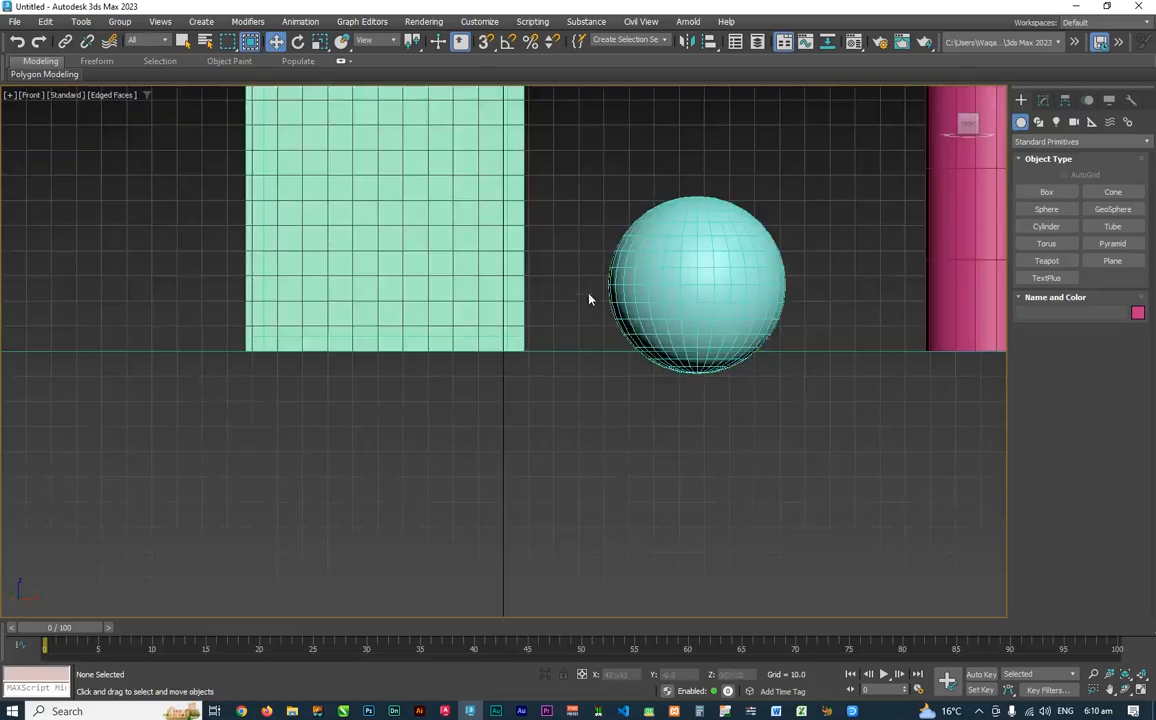
{"action": "scroll", "coordinate": [589, 299], "scroll_direction": "down", "scroll_amount": 2}
{"action": "scroll", "coordinate": [563, 382], "scroll_direction": "up", "scroll_amount": 2}
{"action": "left_click", "coordinate": [727, 381]}
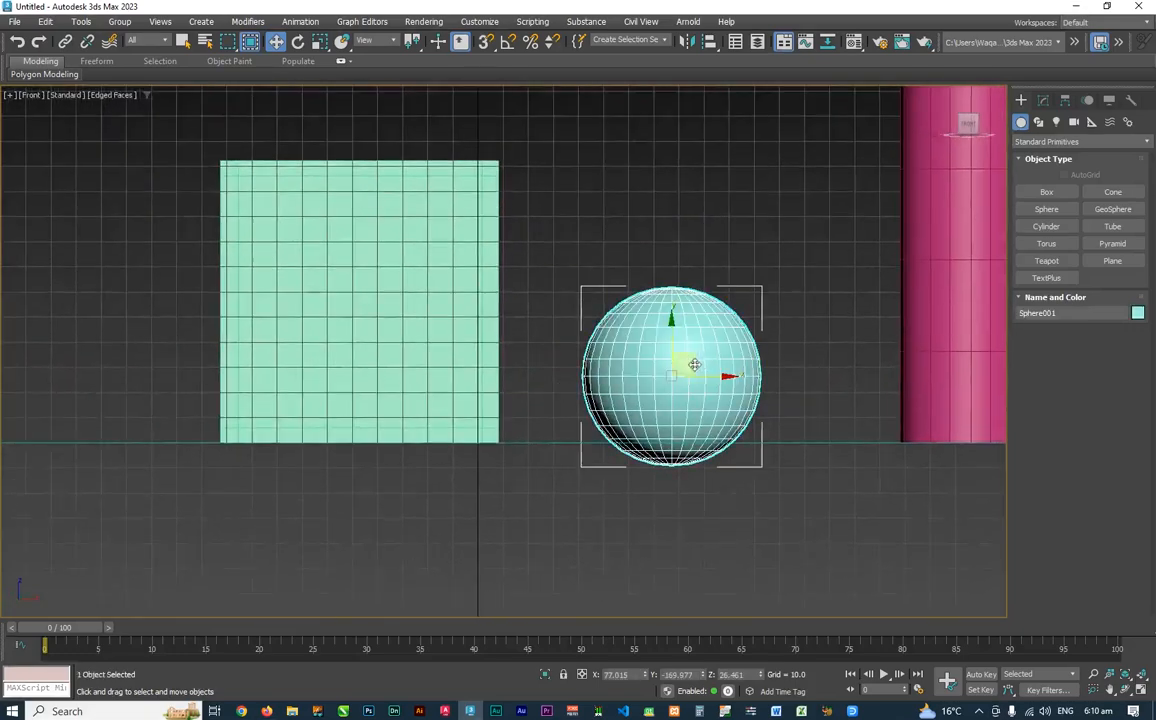
{"action": "left_click_drag", "start_coordinate": [675, 334], "coordinate": [675, 309]}
{"action": "scroll", "coordinate": [751, 361], "scroll_direction": "down", "scroll_amount": 5}
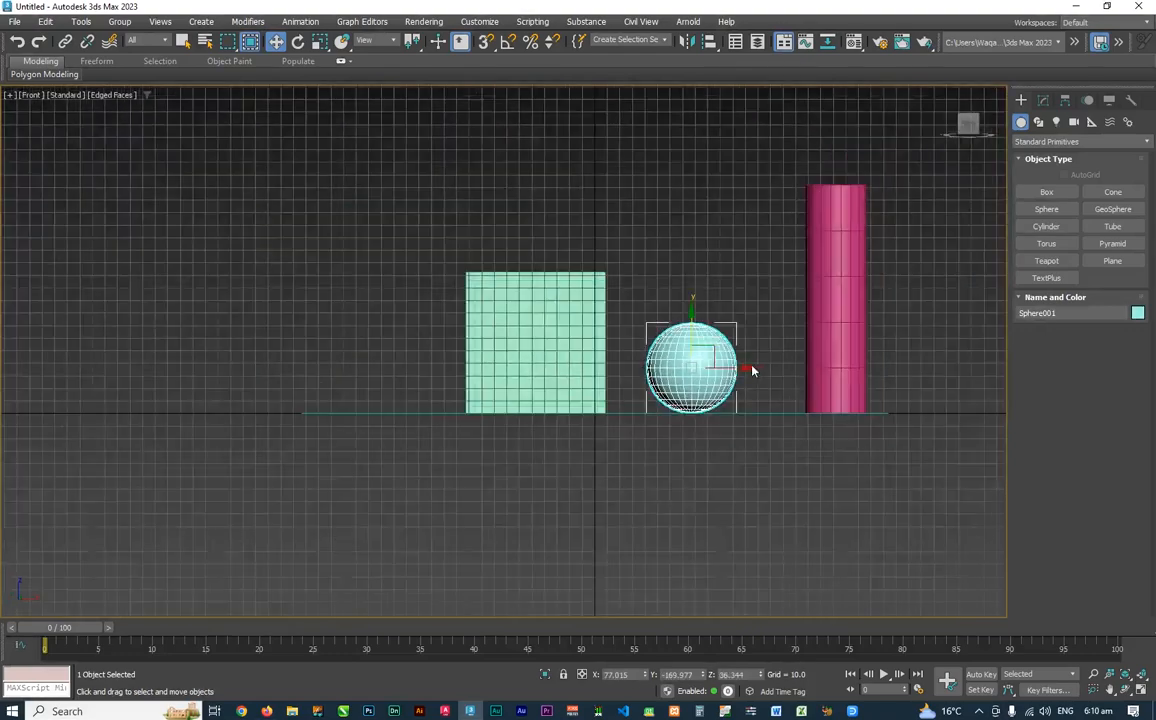
Create two Standard Omni lights in the front view, one high above the cylinder and one high above the panel.
{"action": "middle_click_drag", "start_coordinate": [735, 315], "coordinate": [694, 387]}
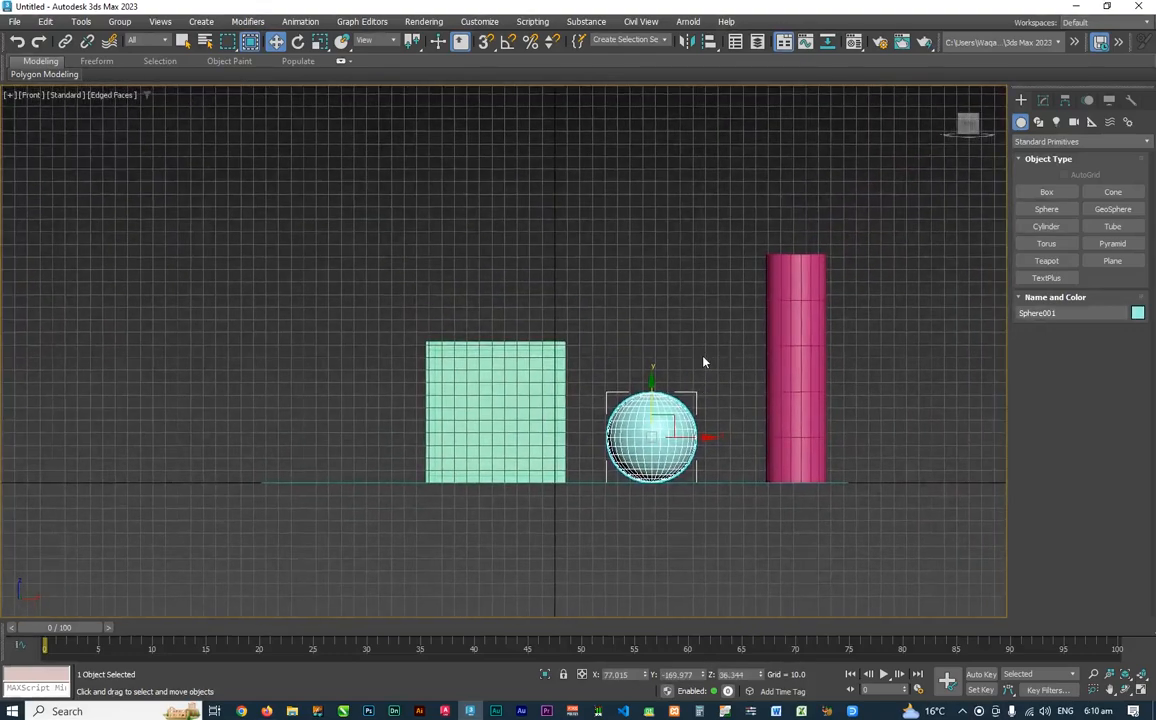
{"action": "middle_click_drag", "start_coordinate": [697, 315], "coordinate": [693, 323]}
{"action": "key", "text": "q"}
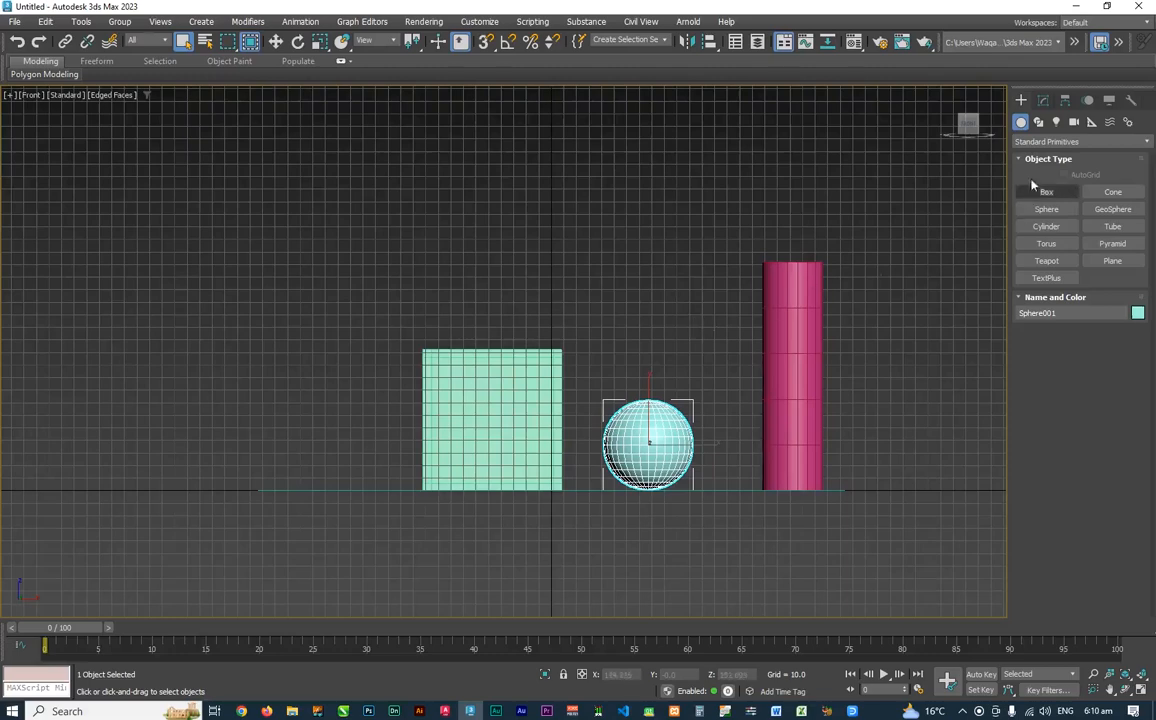
{"action": "left_click", "coordinate": [1057, 122]}
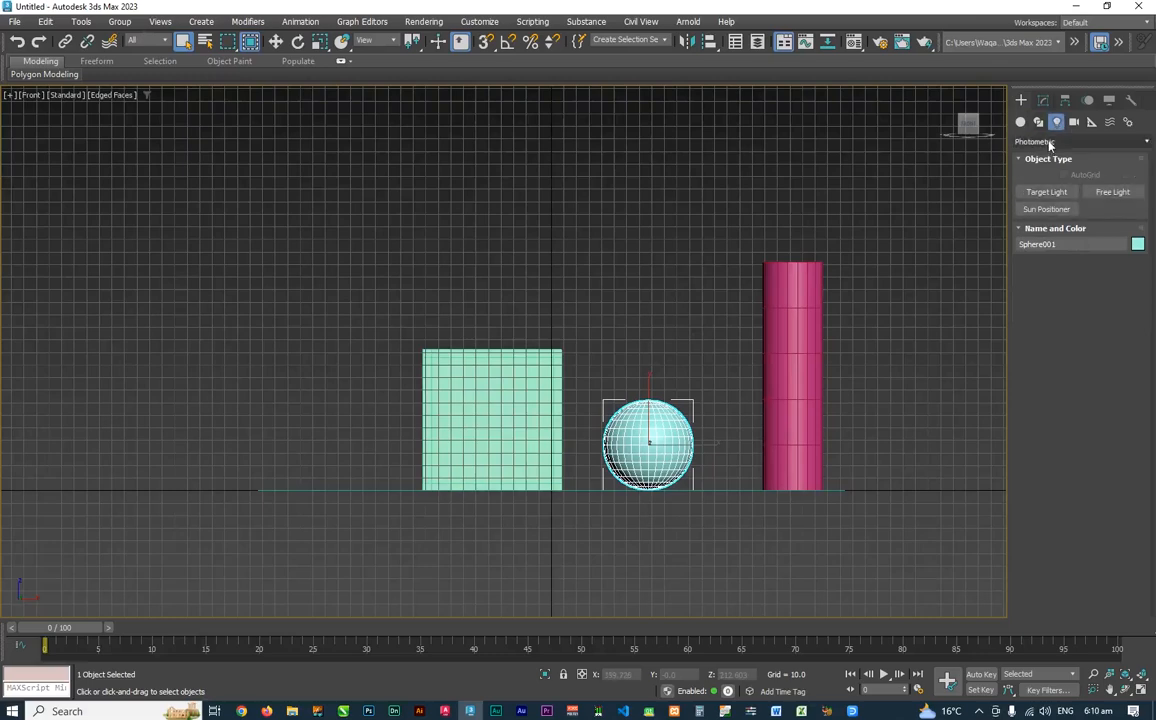
{"action": "left_click", "coordinate": [1049, 143]}
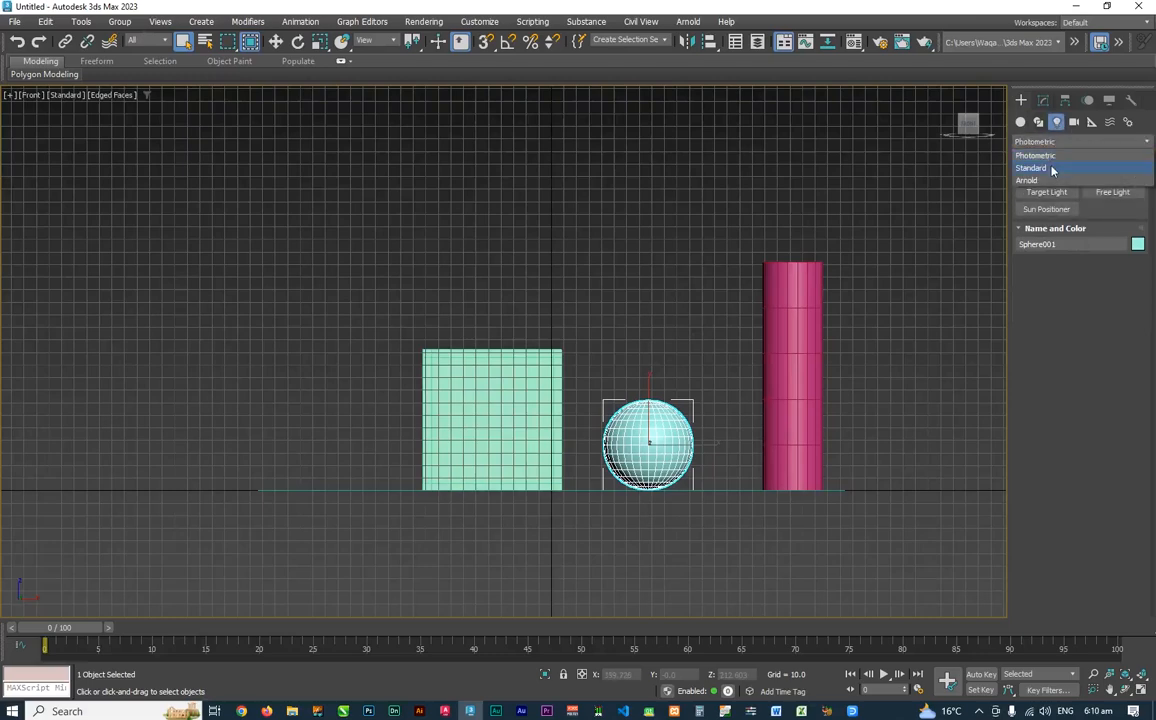
{"action": "left_click", "coordinate": [1050, 168]}
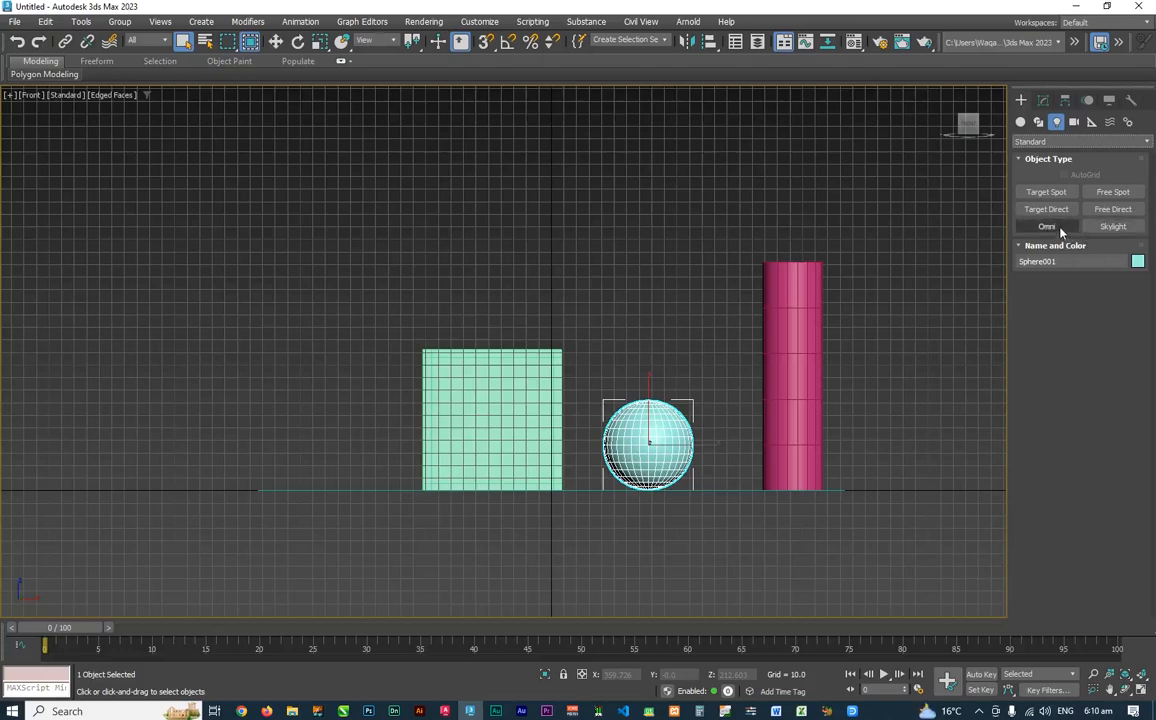
{"action": "left_click", "coordinate": [1060, 229]}
{"action": "middle_click_drag", "start_coordinate": [828, 244], "coordinate": [823, 263]}
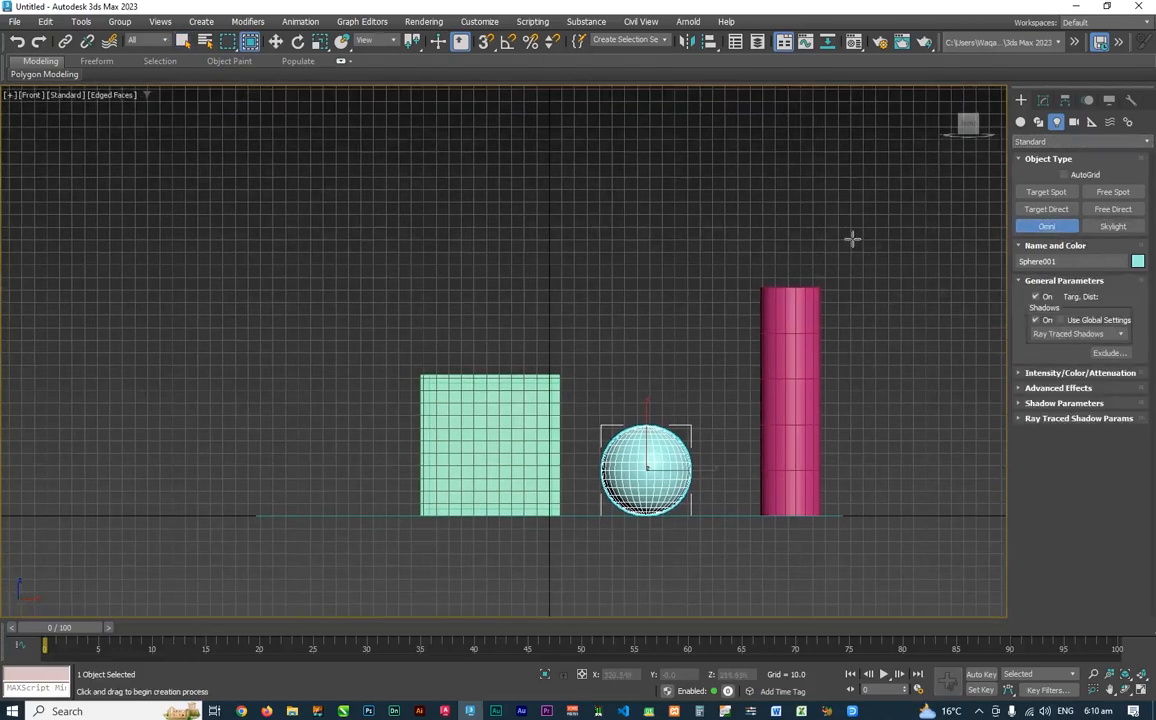
{"action": "left_click", "coordinate": [830, 162]}
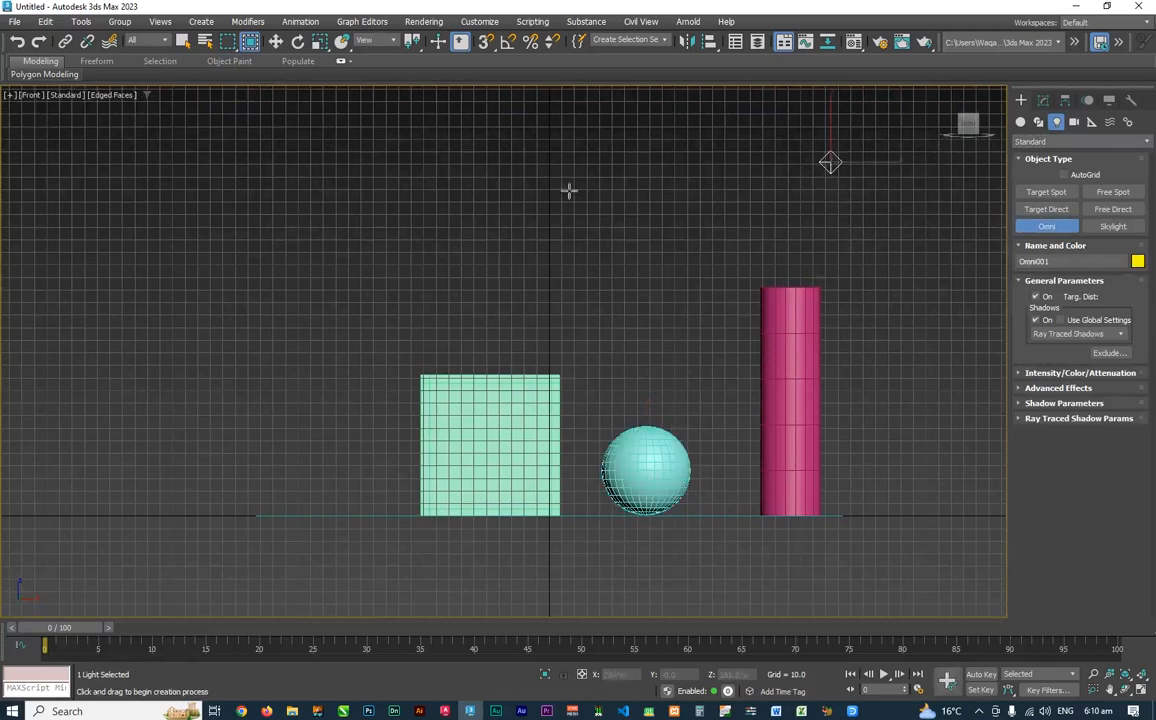
{"action": "left_click", "coordinate": [521, 118]}
Move the higher omni light back to about Y 204 in the left view, slightly behind the panel.
{"action": "key", "text": "l"}
{"action": "scroll", "coordinate": [627, 284], "scroll_direction": "down", "scroll_amount": 3}
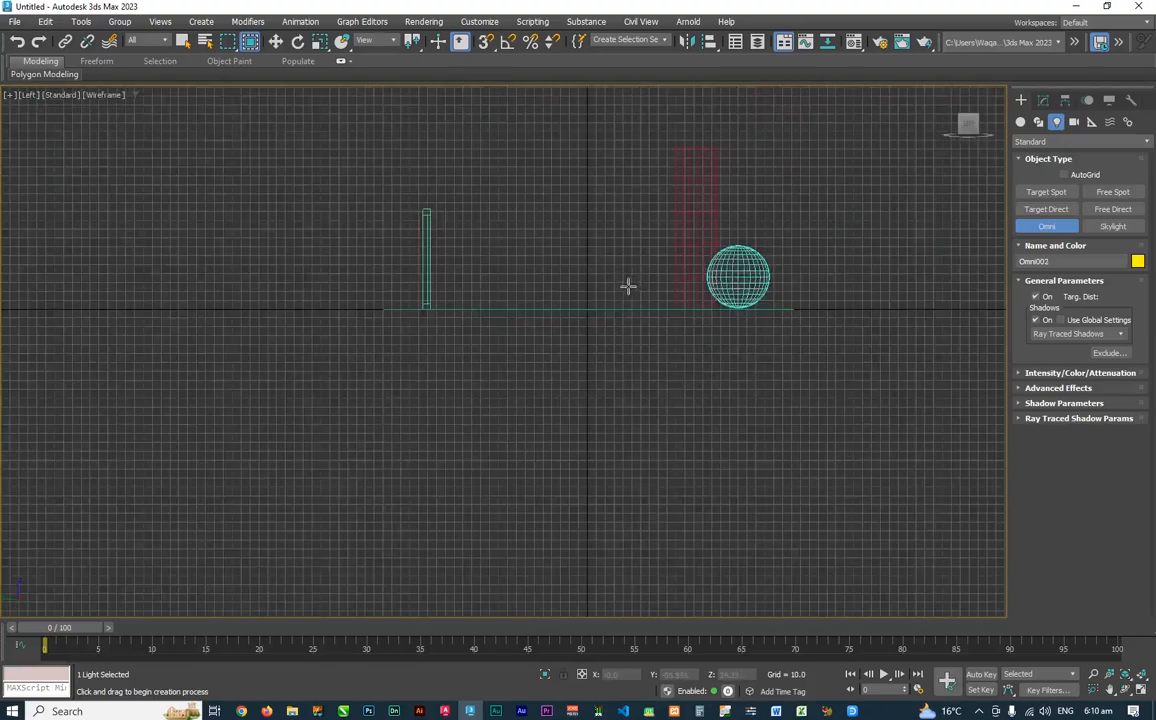
{"action": "middle_click_drag", "start_coordinate": [613, 270], "coordinate": [614, 408]}
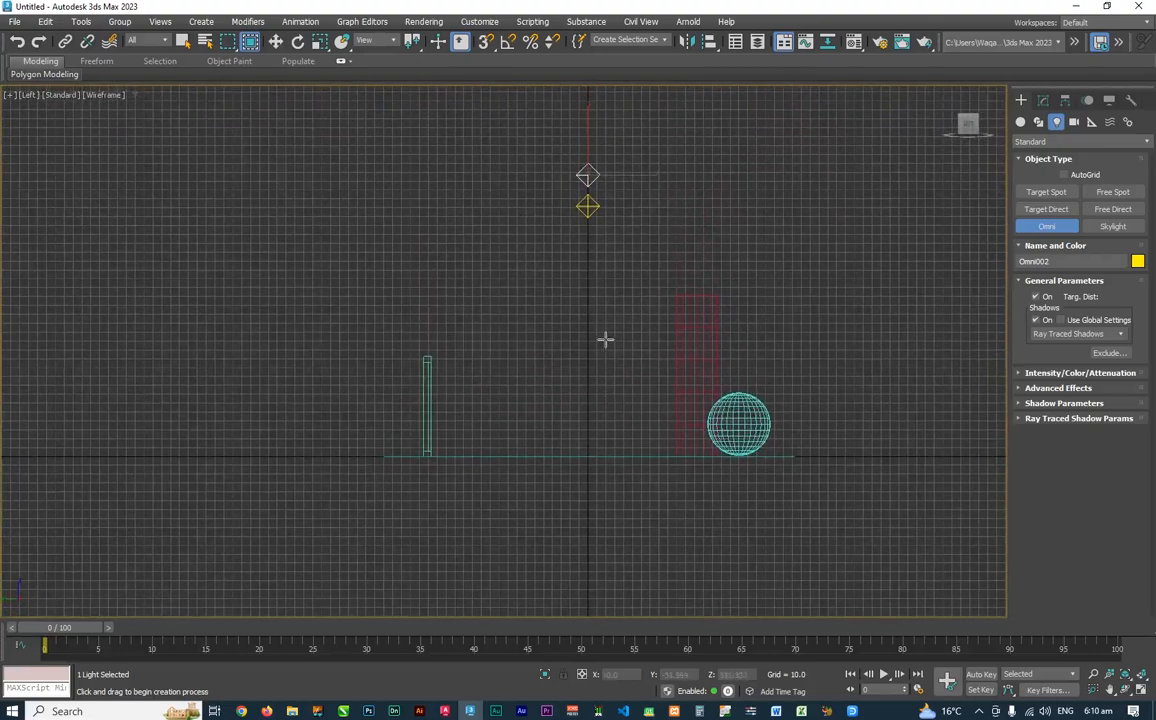
{"action": "right_click", "coordinate": [612, 330]}
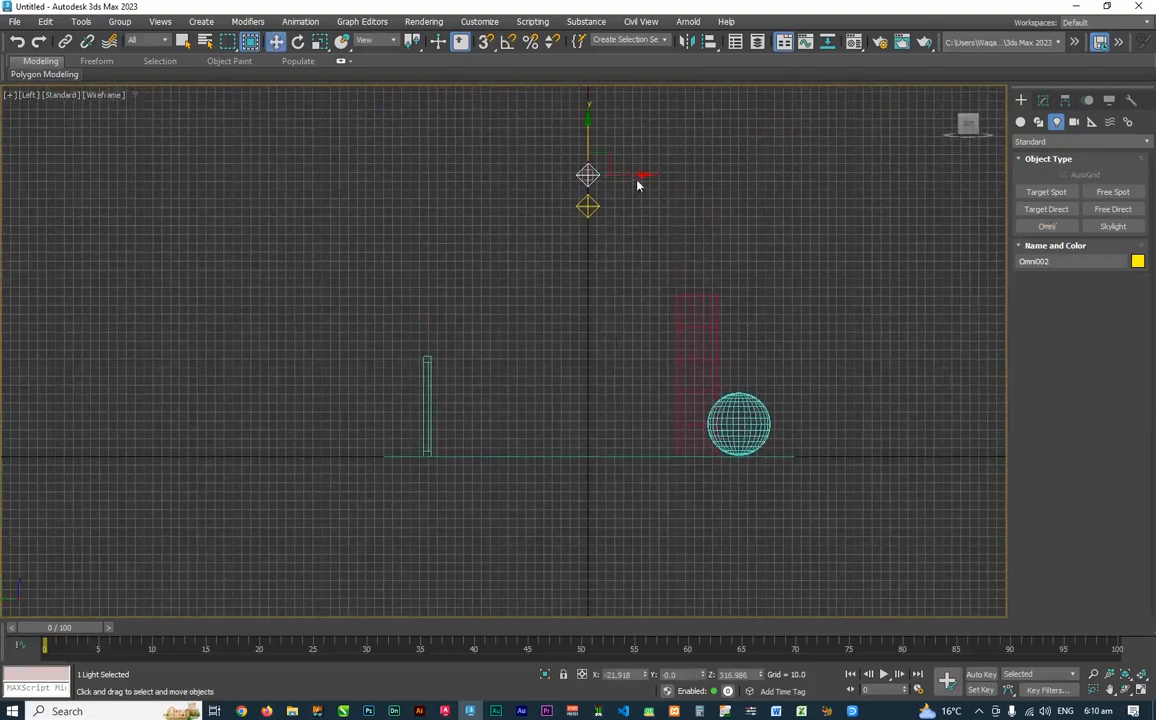
{"action": "left_click_drag", "start_coordinate": [645, 174], "coordinate": [457, 172]}
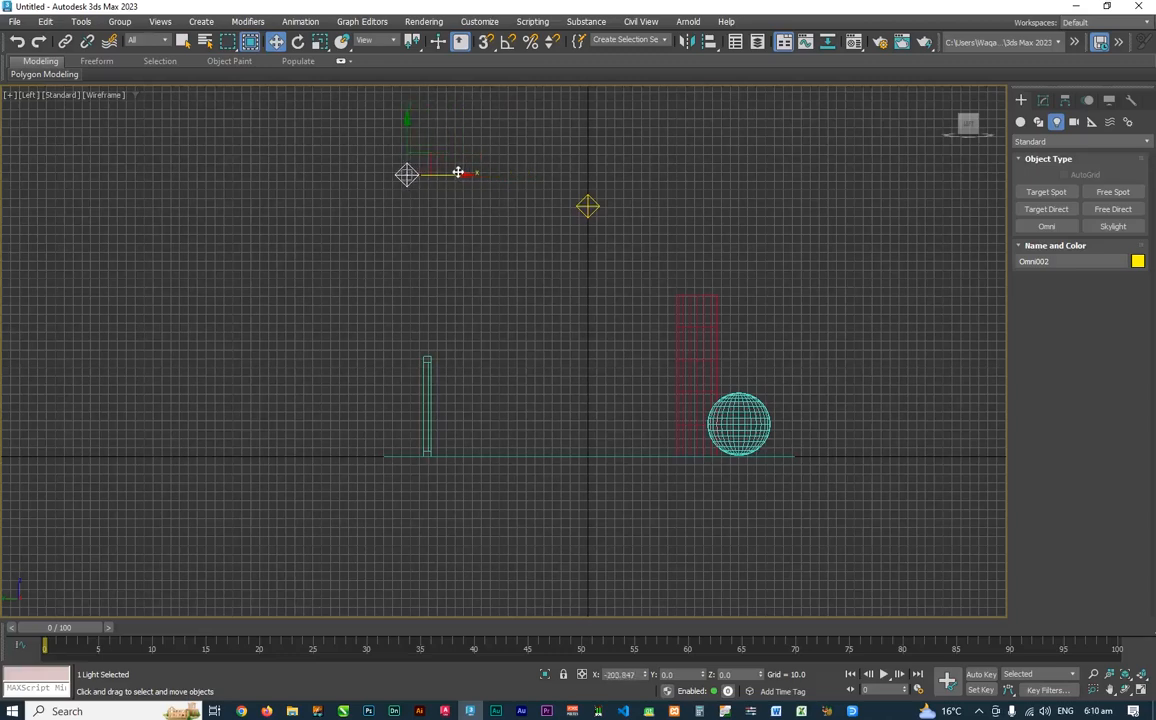
Move the omni light above the cylinder forward to about Y -202, near the ground plane's front corner.
{"action": "left_click", "coordinate": [587, 206]}
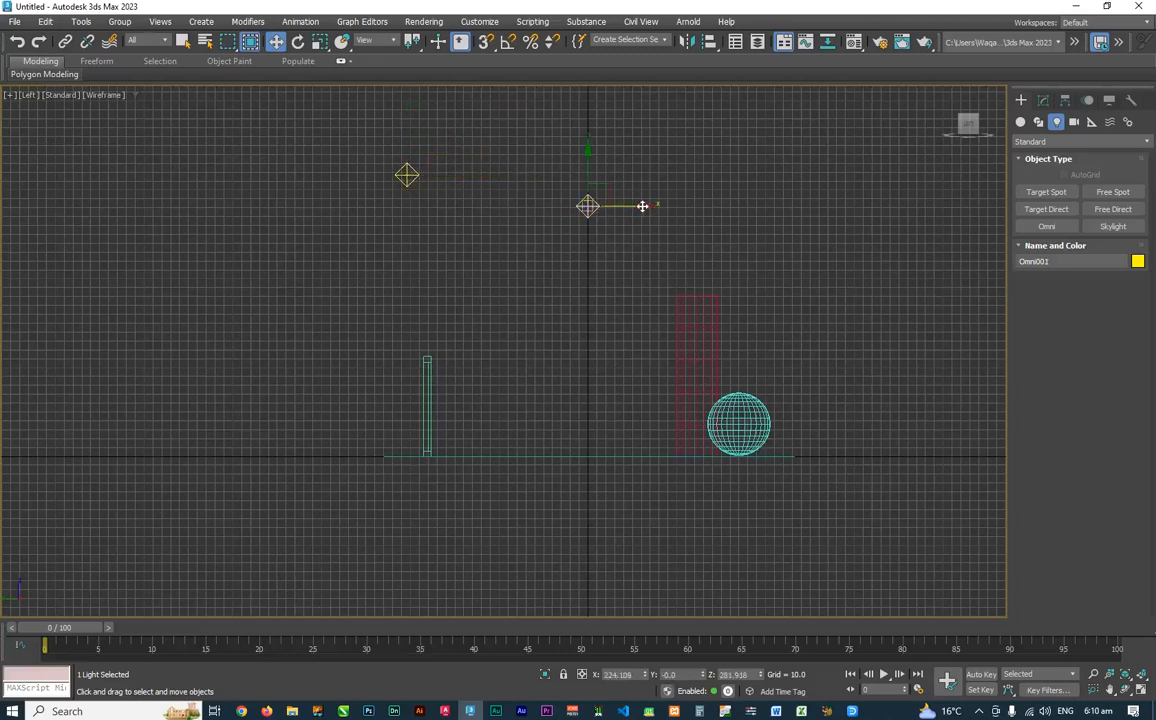
{"action": "left_click_drag", "start_coordinate": [642, 206], "coordinate": [769, 206]}
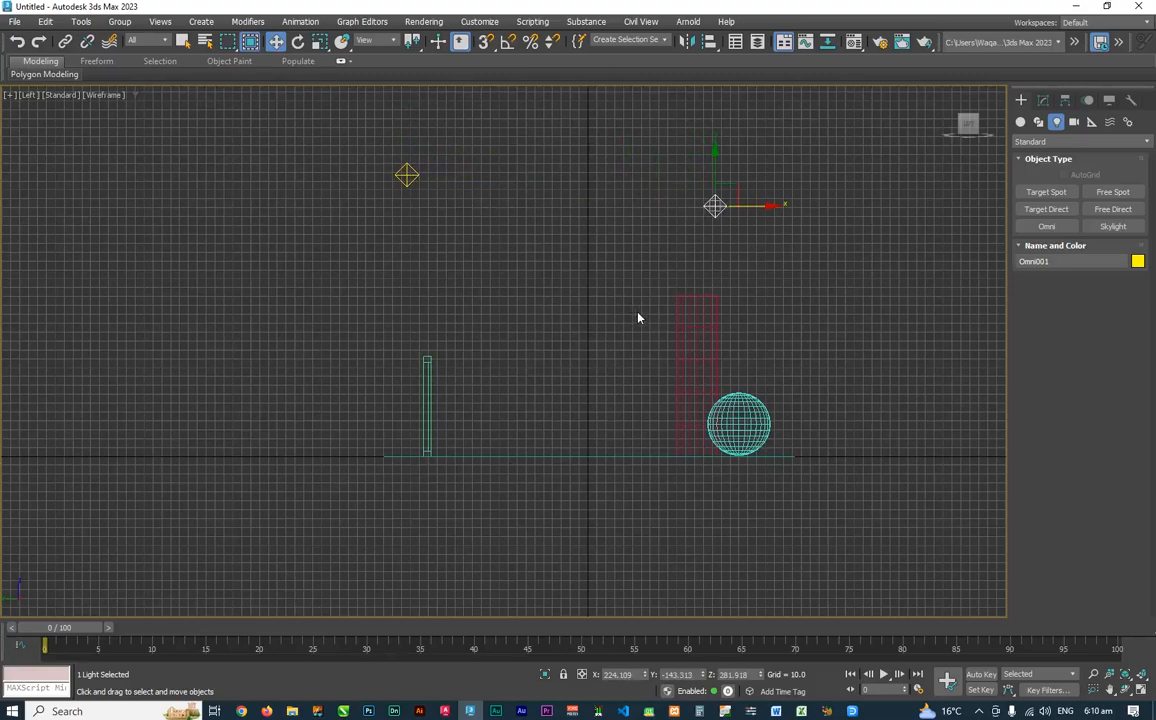
{"action": "key", "text": "t"}
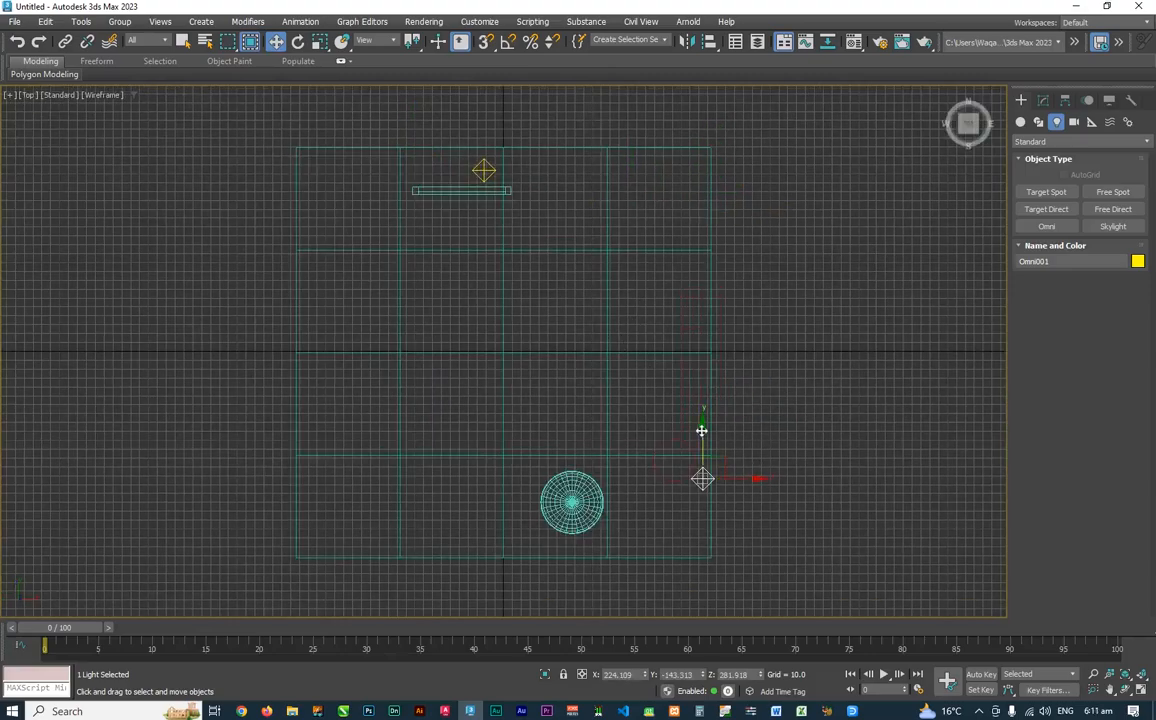
{"action": "left_click_drag", "start_coordinate": [701, 431], "coordinate": [700, 483]}
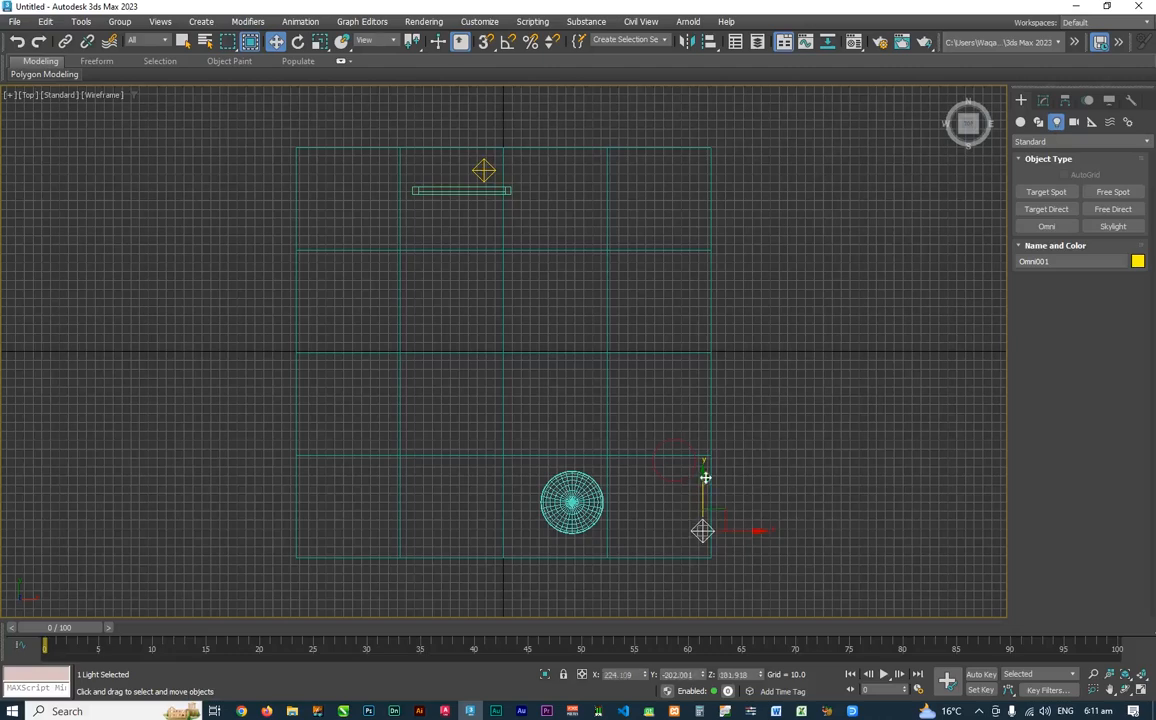
Shift the omni light behind the panel to about X -39, Y 215 in the top view.
{"action": "left_click", "coordinate": [486, 168]}
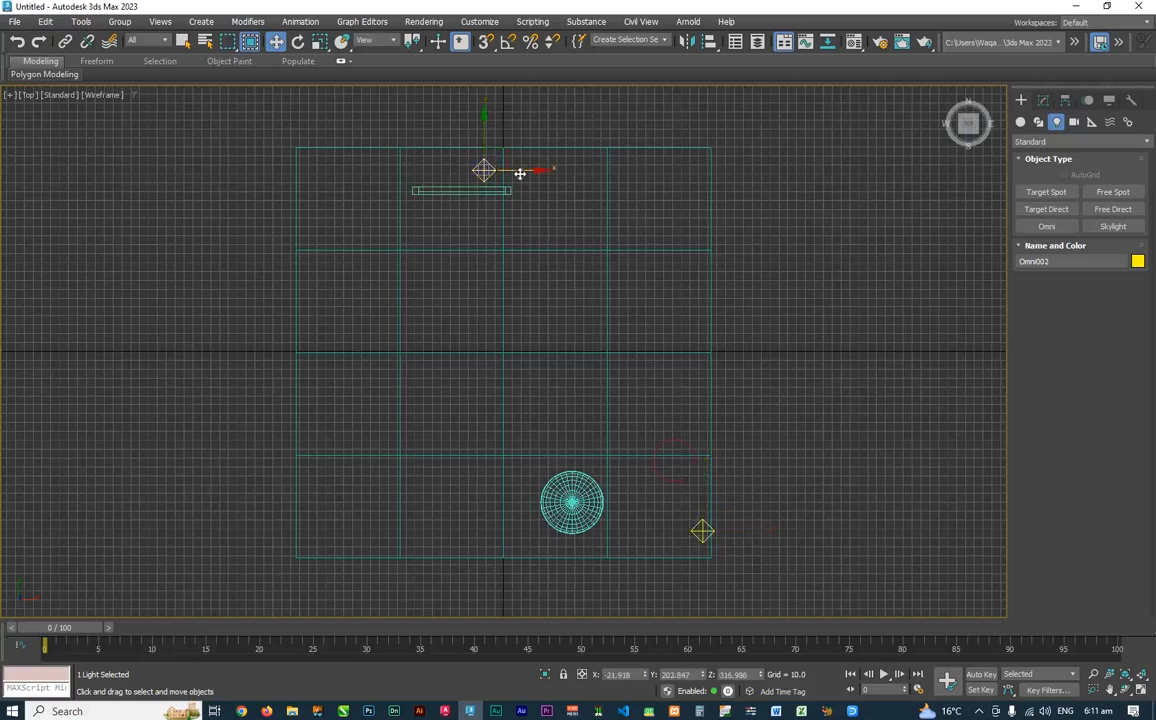
{"action": "left_click_drag", "start_coordinate": [517, 173], "coordinate": [470, 122]}
{"action": "middle_click_drag", "start_coordinate": [848, 299], "coordinate": [862, 300]}
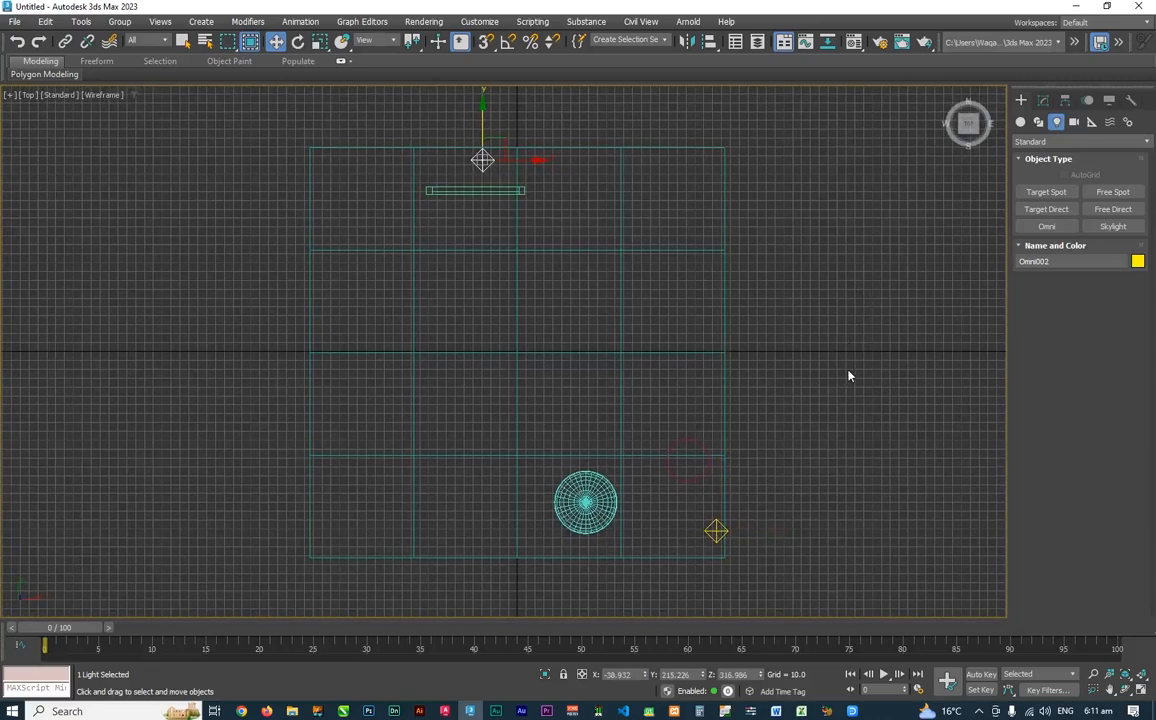
Switch the viewport to default shading and show the whole scene with both lights in a perspective view.
{"action": "key", "text": "F3"}
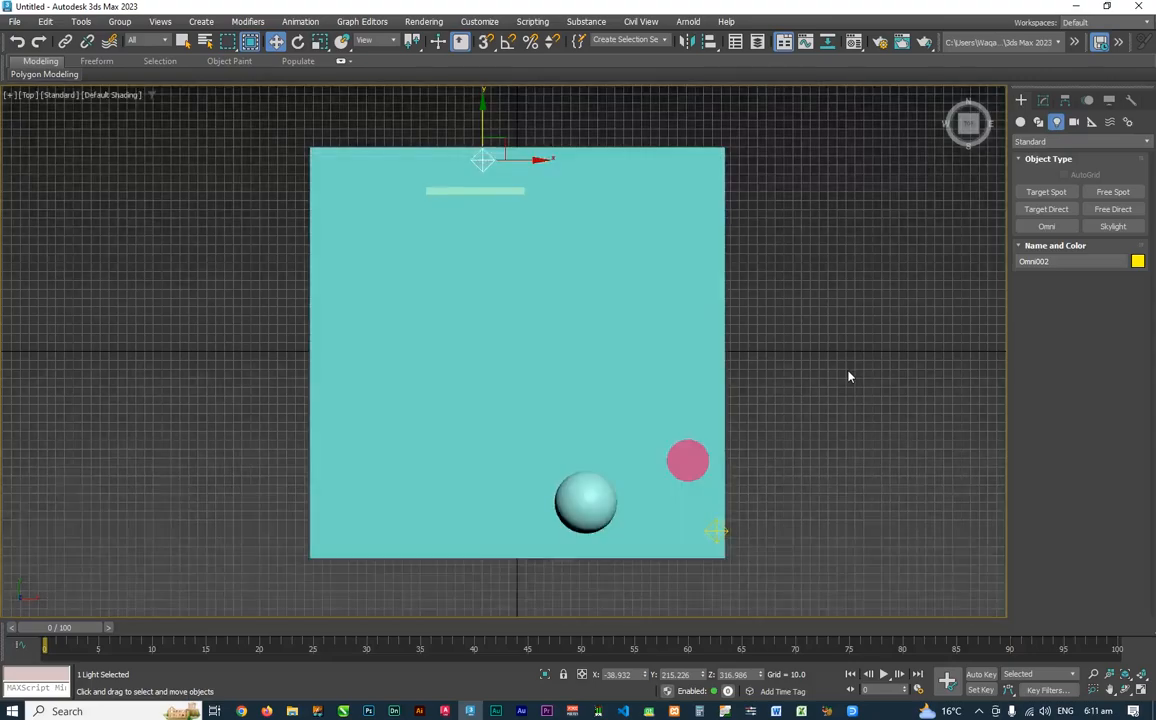
{"action": "left_click", "coordinate": [887, 446]}
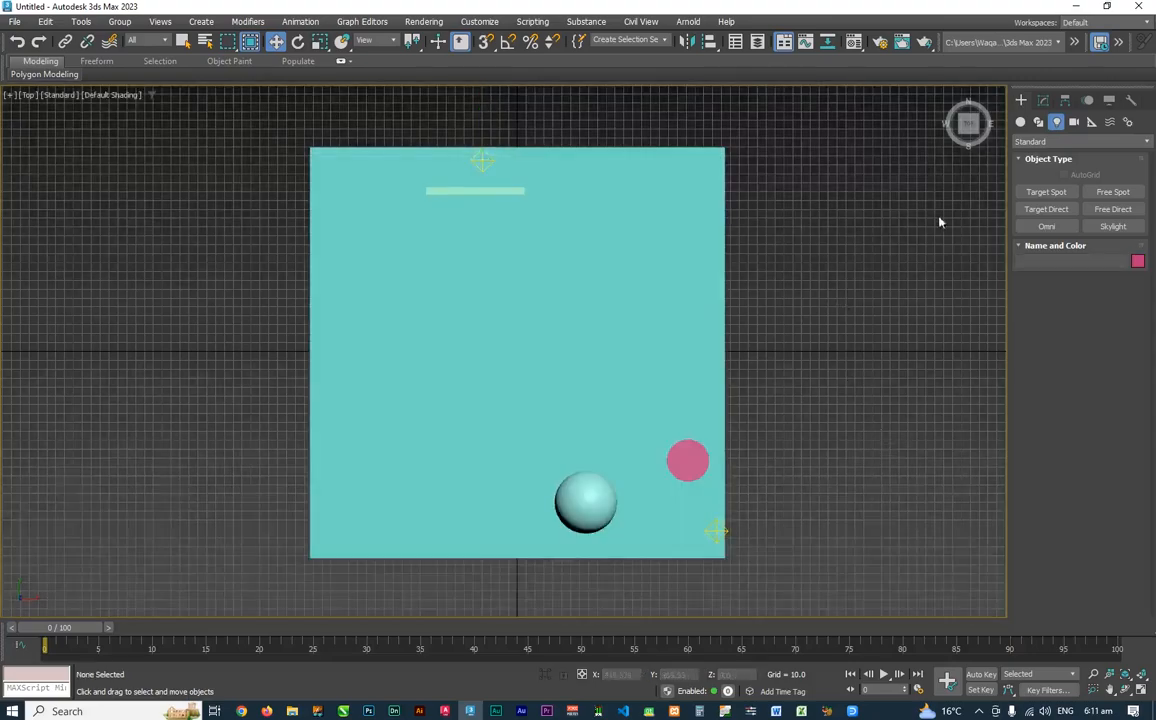
{"action": "left_click", "coordinate": [950, 96]}
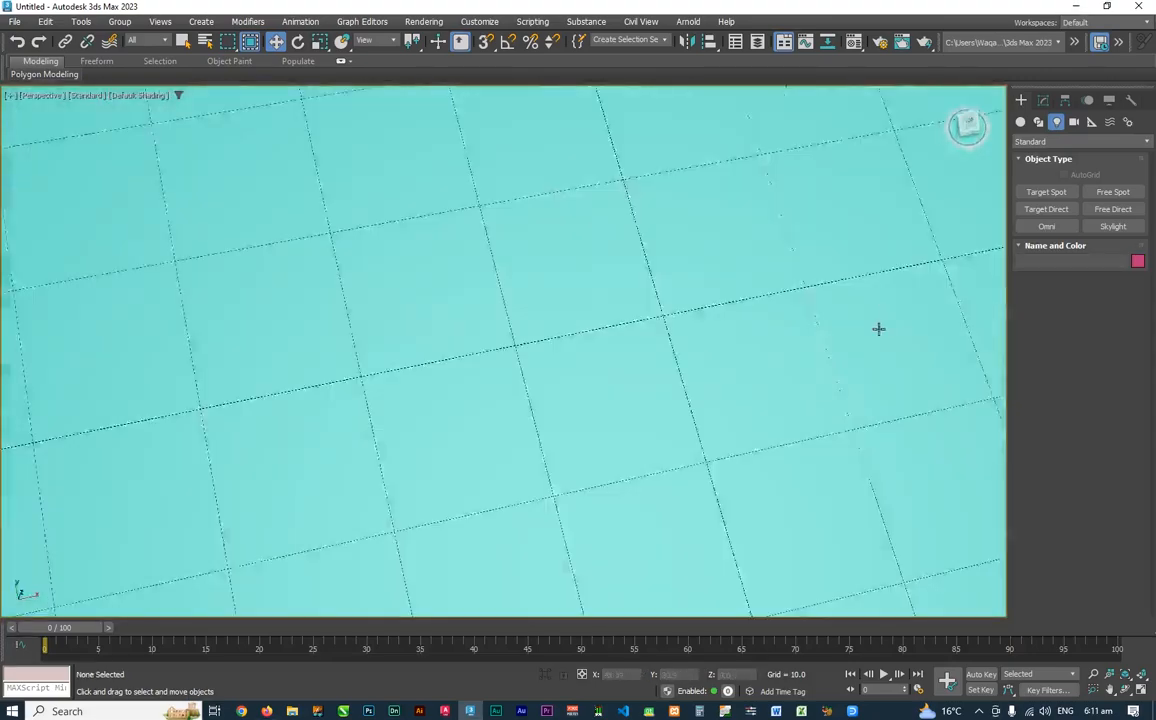
{"action": "middle_click_drag", "start_coordinate": [609, 360], "coordinate": [584, 361]}
{"action": "scroll", "coordinate": [555, 480], "scroll_direction": "down", "scroll_amount": 6}
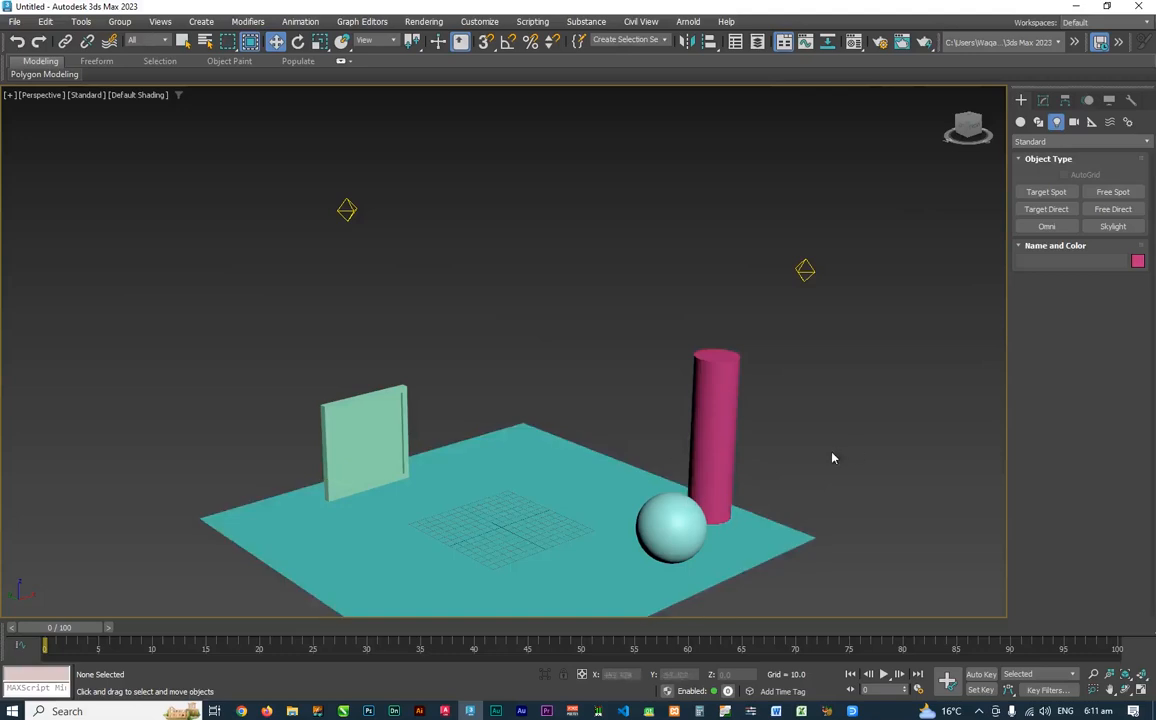
{"action": "middle_click_drag", "start_coordinate": [832, 457], "coordinate": [818, 392], "text": "alt"}
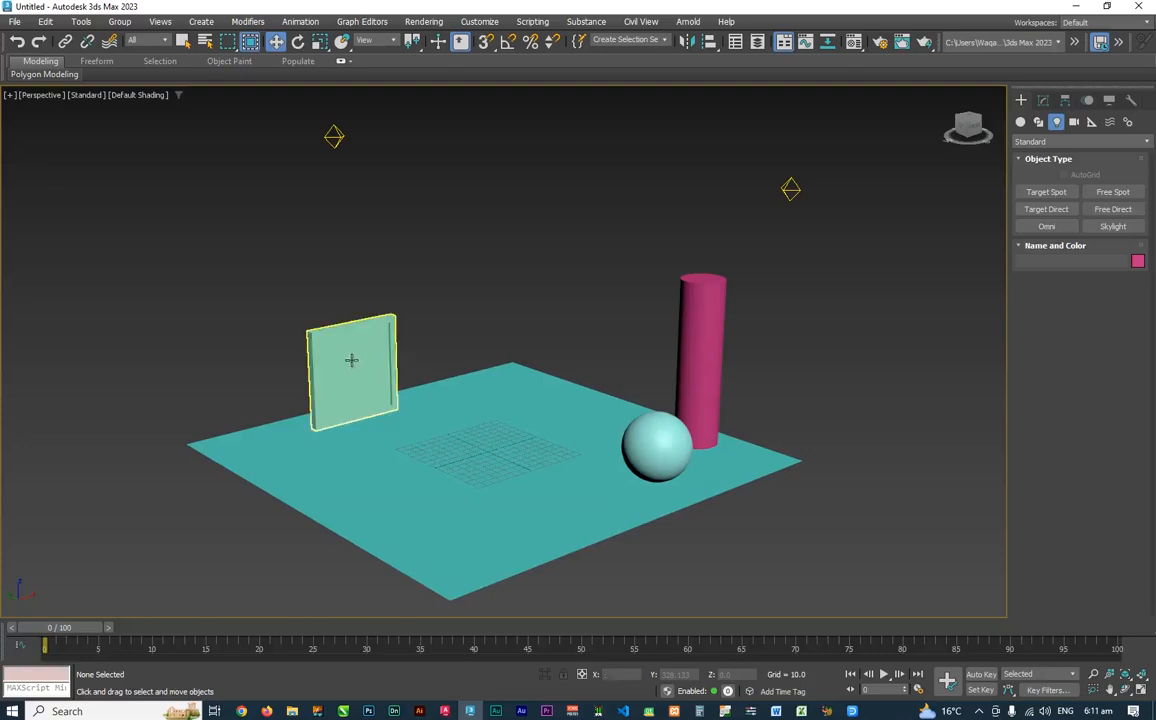
Select the recessed inner face of the framed panel at Polygon level.
{"action": "scroll", "coordinate": [347, 357], "scroll_direction": "up", "scroll_amount": 3}
{"action": "scroll", "coordinate": [348, 350], "scroll_direction": "up", "scroll_amount": 2}
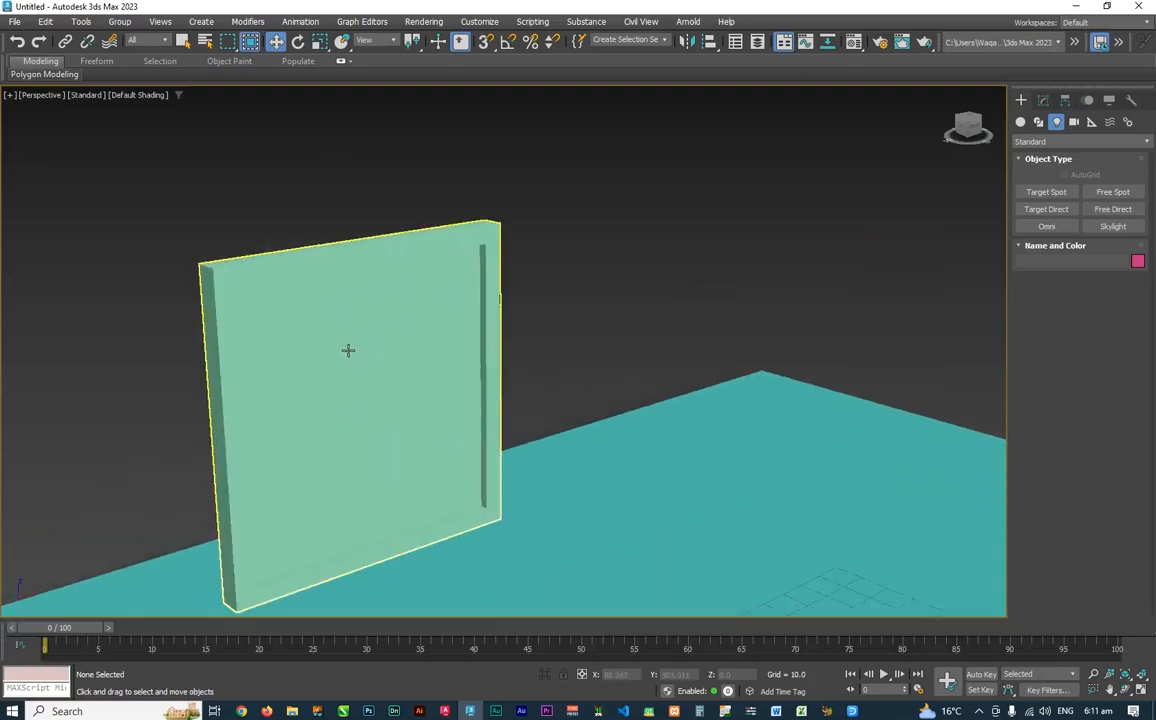
{"action": "scroll", "coordinate": [355, 332], "scroll_direction": "up", "scroll_amount": 3}
{"action": "scroll", "coordinate": [365, 341], "scroll_direction": "up", "scroll_amount": 2}
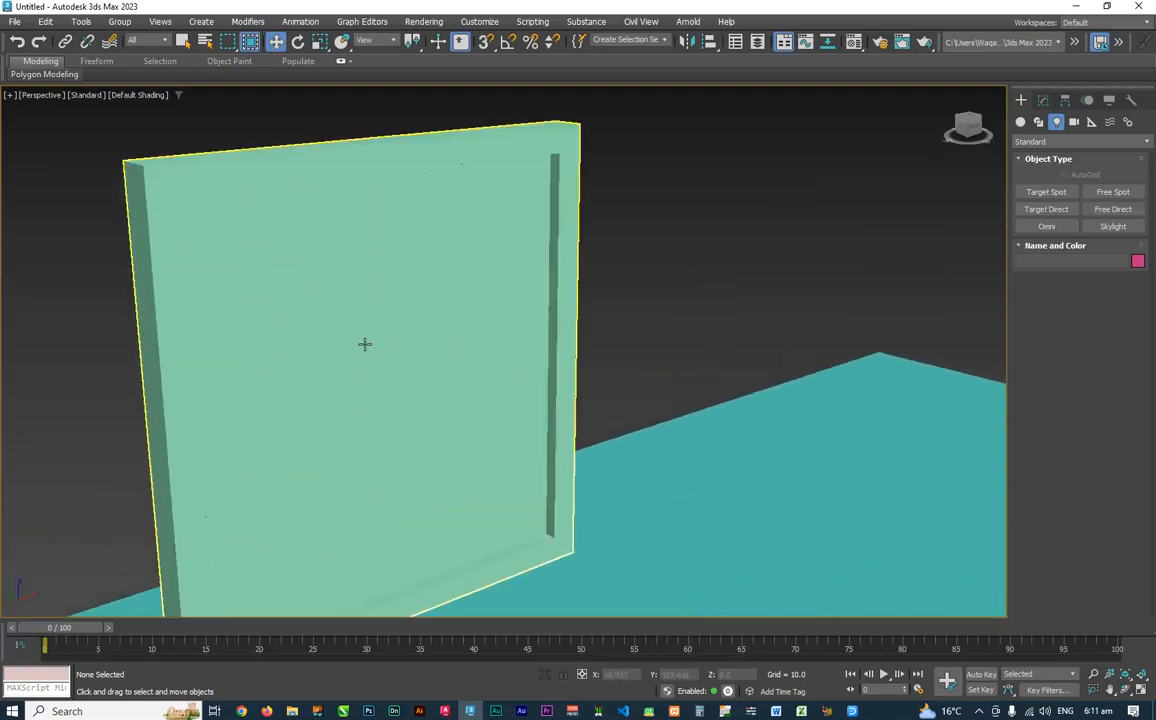
{"action": "middle_click_drag", "start_coordinate": [364, 338], "coordinate": [434, 300]}
{"action": "left_click", "coordinate": [476, 363]}
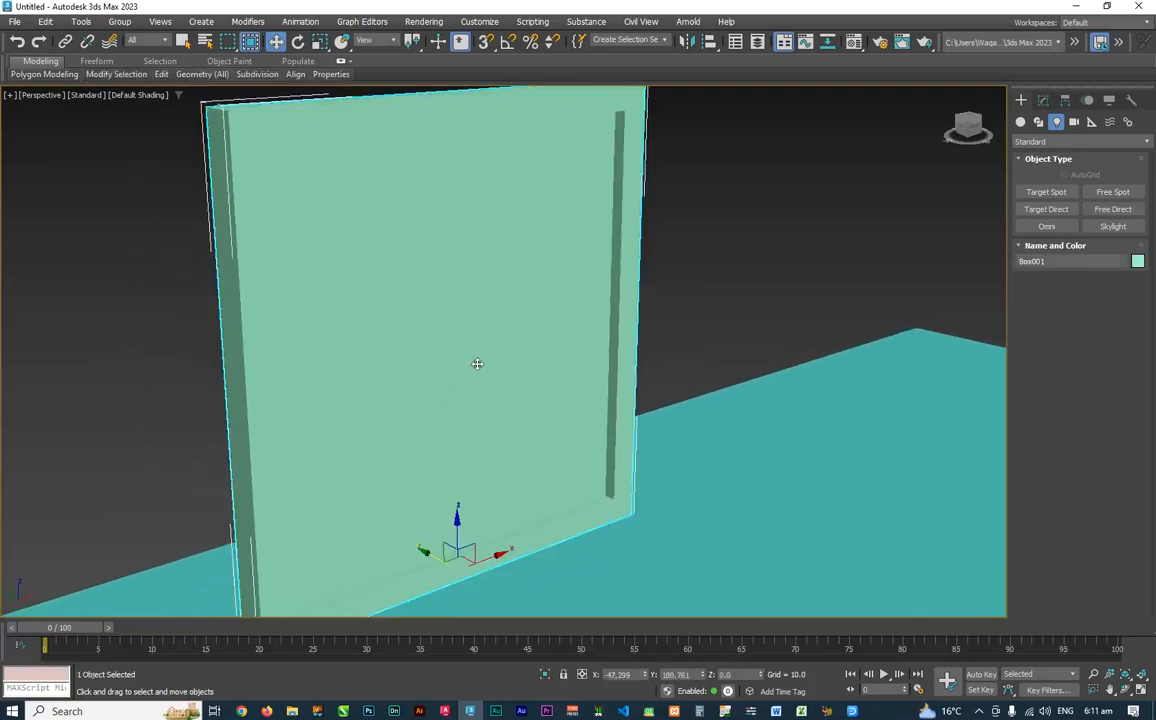
{"action": "key", "text": "q"}
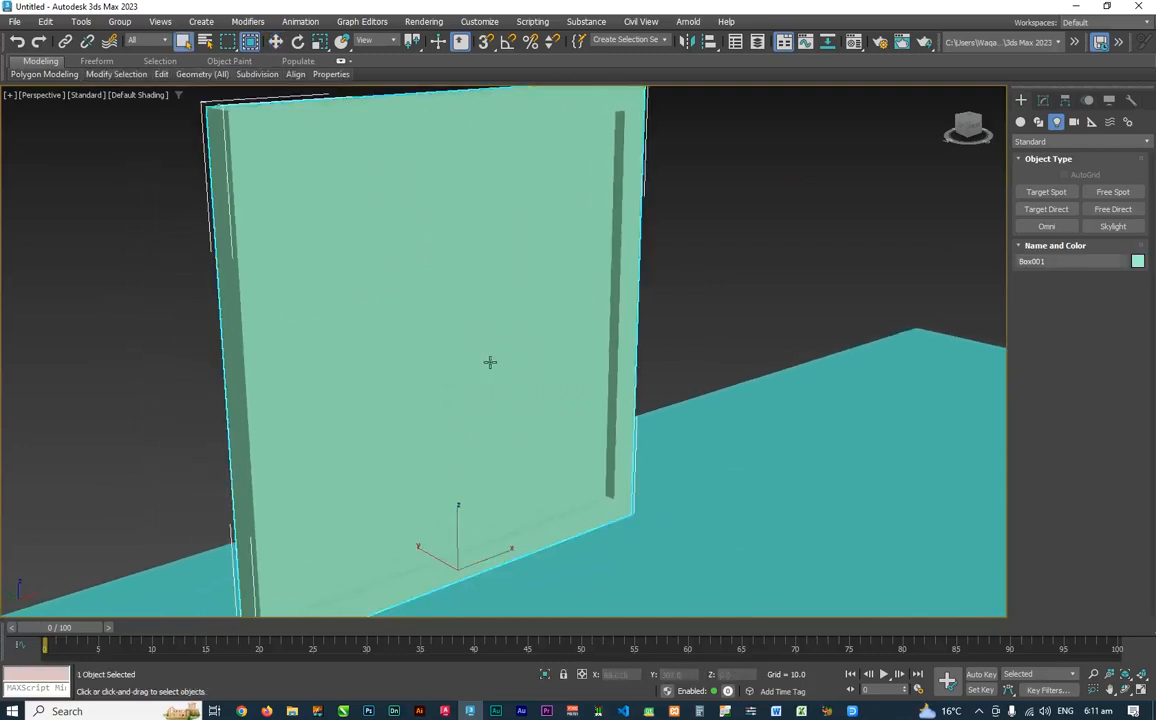
{"action": "left_click", "coordinate": [1043, 100]}
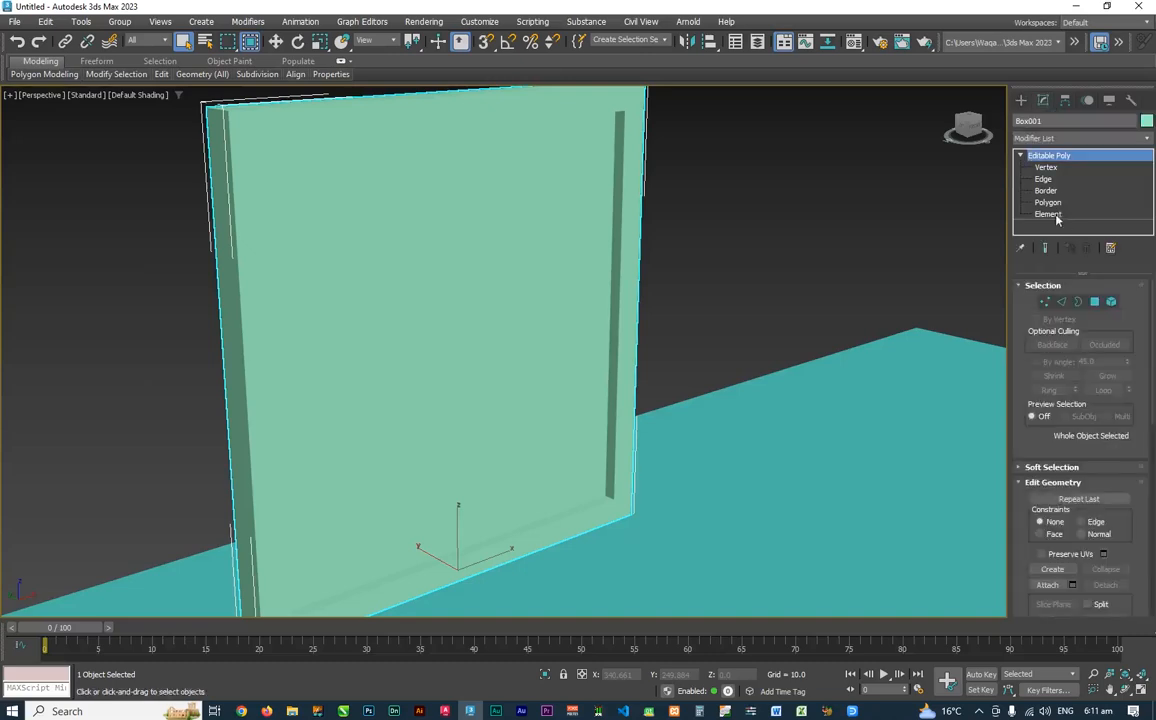
{"action": "left_click", "coordinate": [1048, 202]}
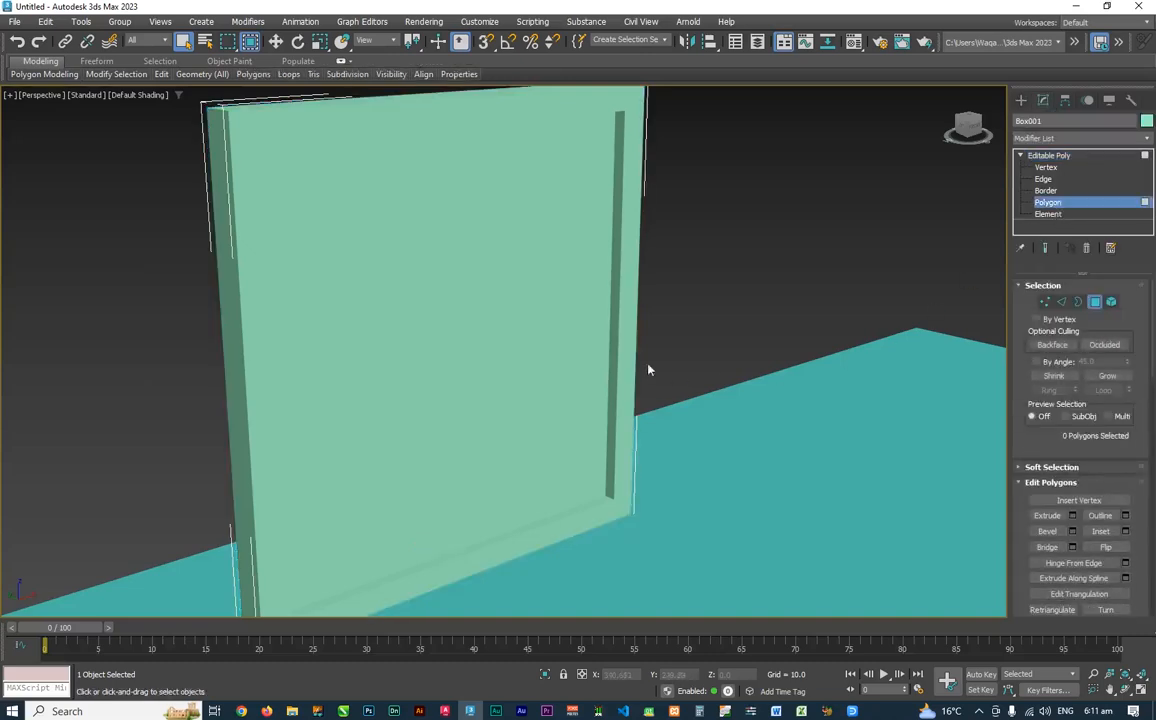
{"action": "left_click", "coordinate": [547, 321]}
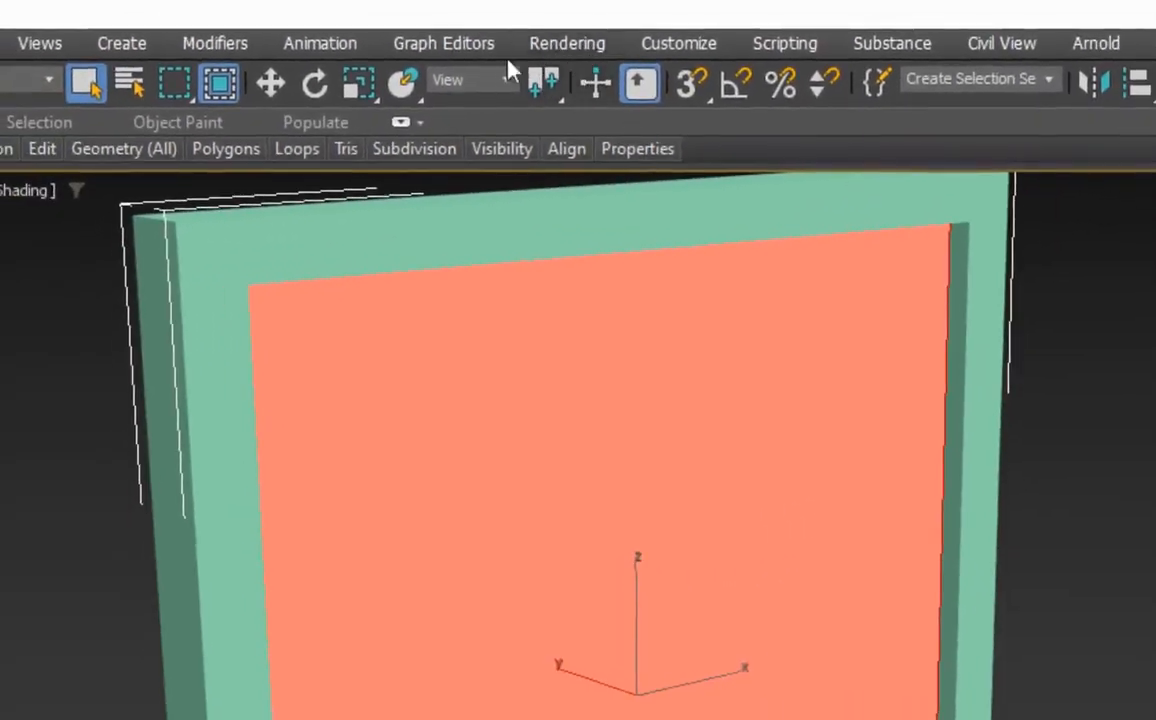
Switch the renderer in Render Setup to Scanline Renderer and close the setup window.
{"action": "left_click", "coordinate": [588, 50]}
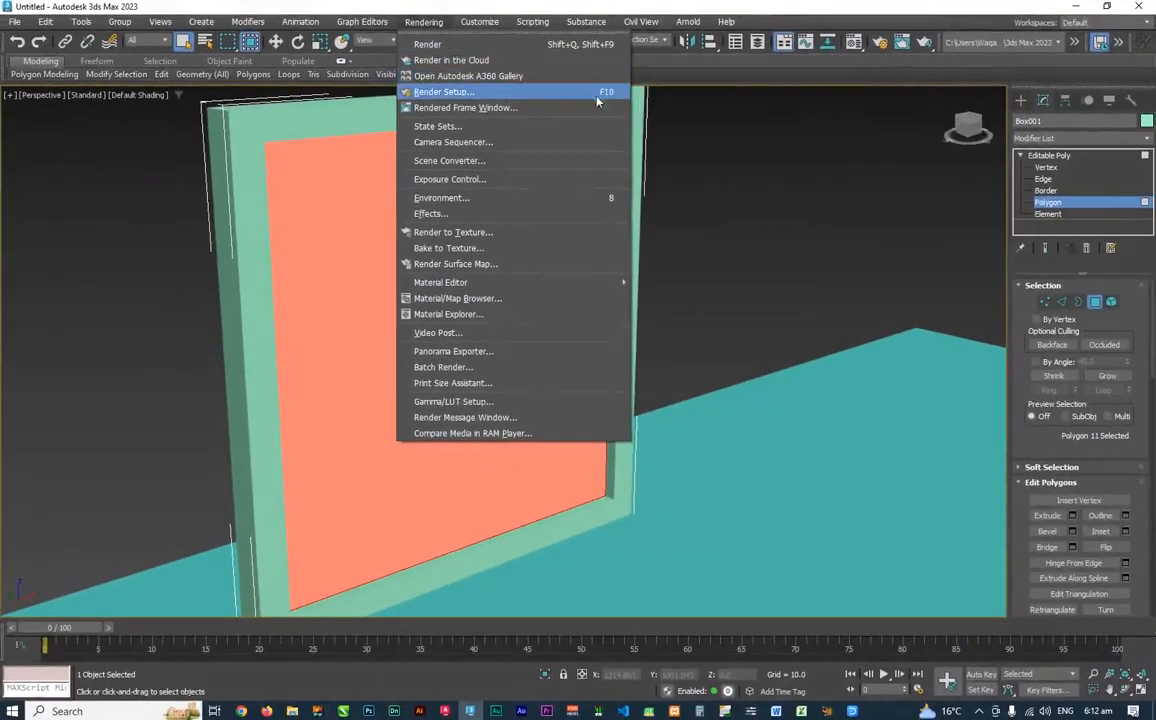
{"action": "left_click", "coordinate": [530, 93]}
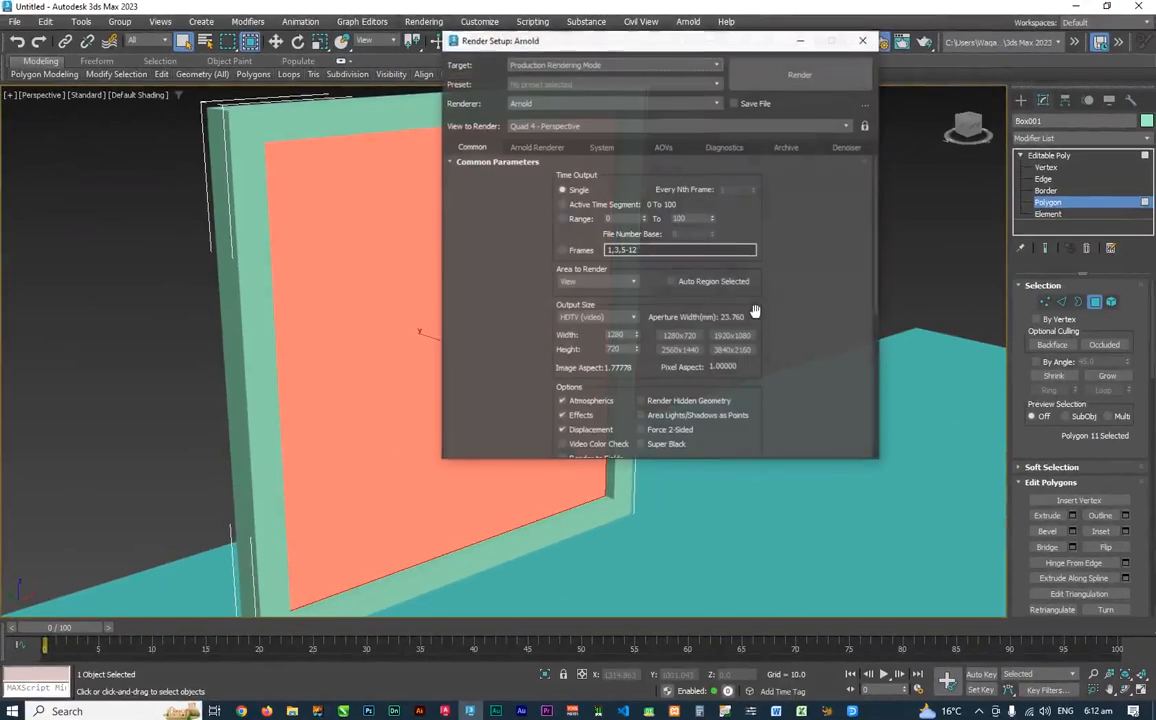
{"action": "left_click_drag", "start_coordinate": [663, 52], "coordinate": [594, 119]}
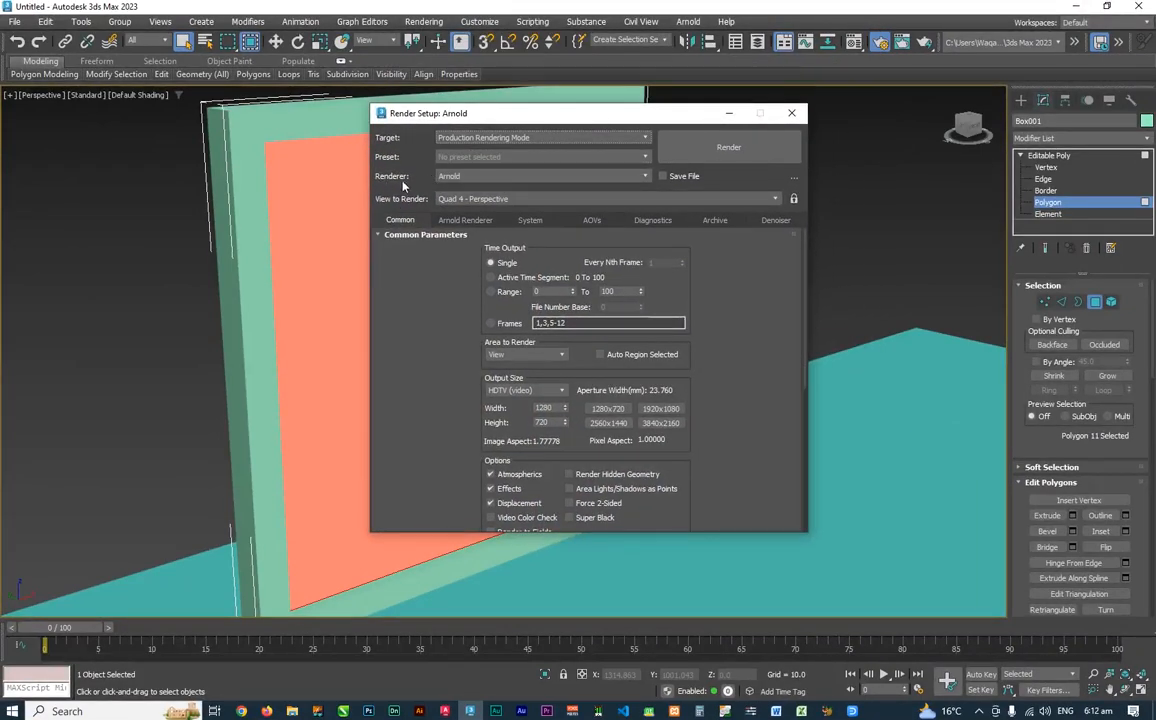
{"action": "left_click", "coordinate": [492, 178]}
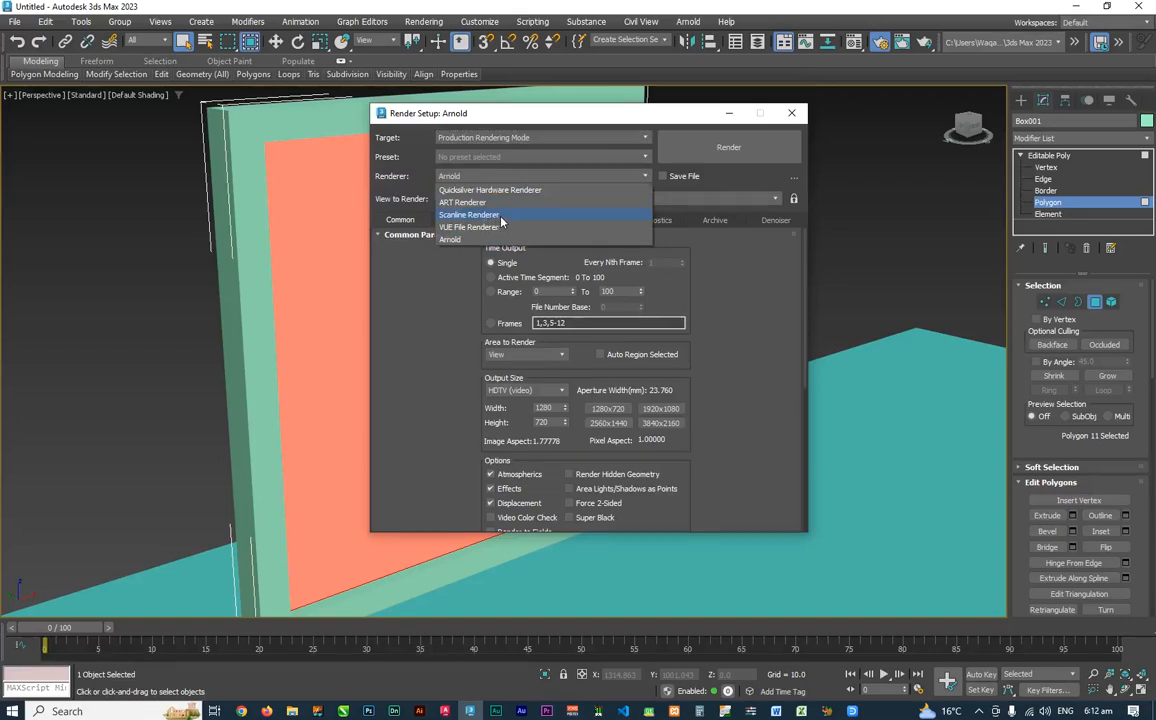
{"action": "left_click", "coordinate": [500, 216]}
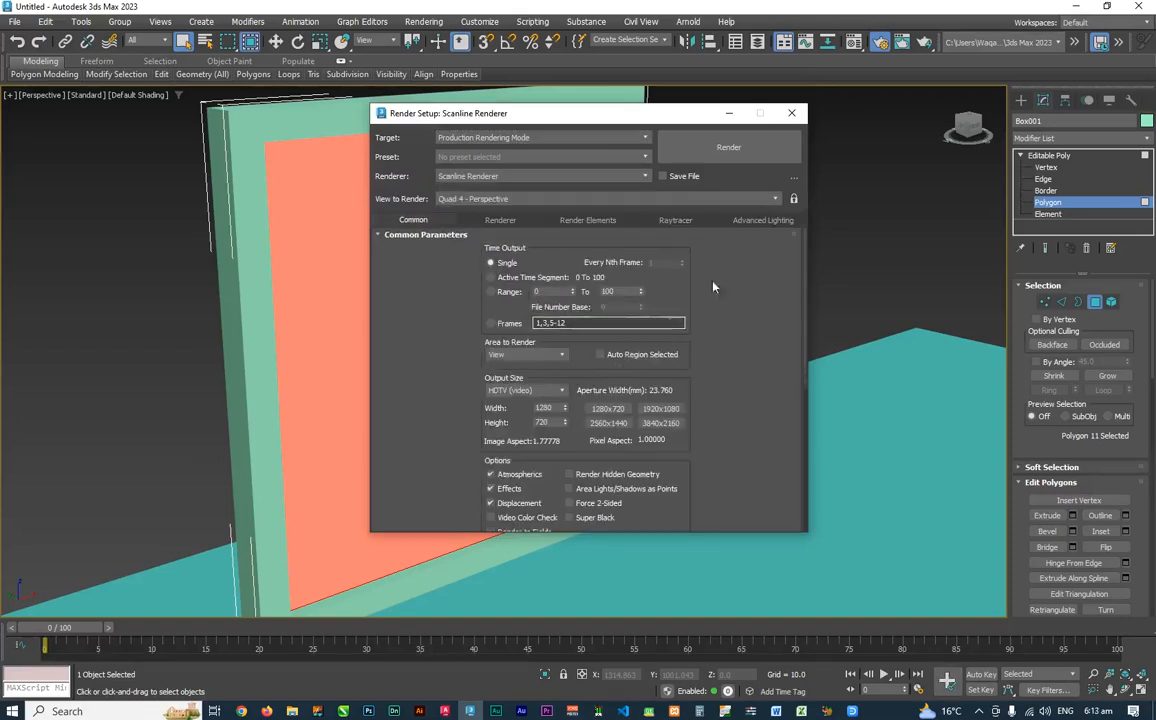
{"action": "left_click", "coordinate": [792, 114]}
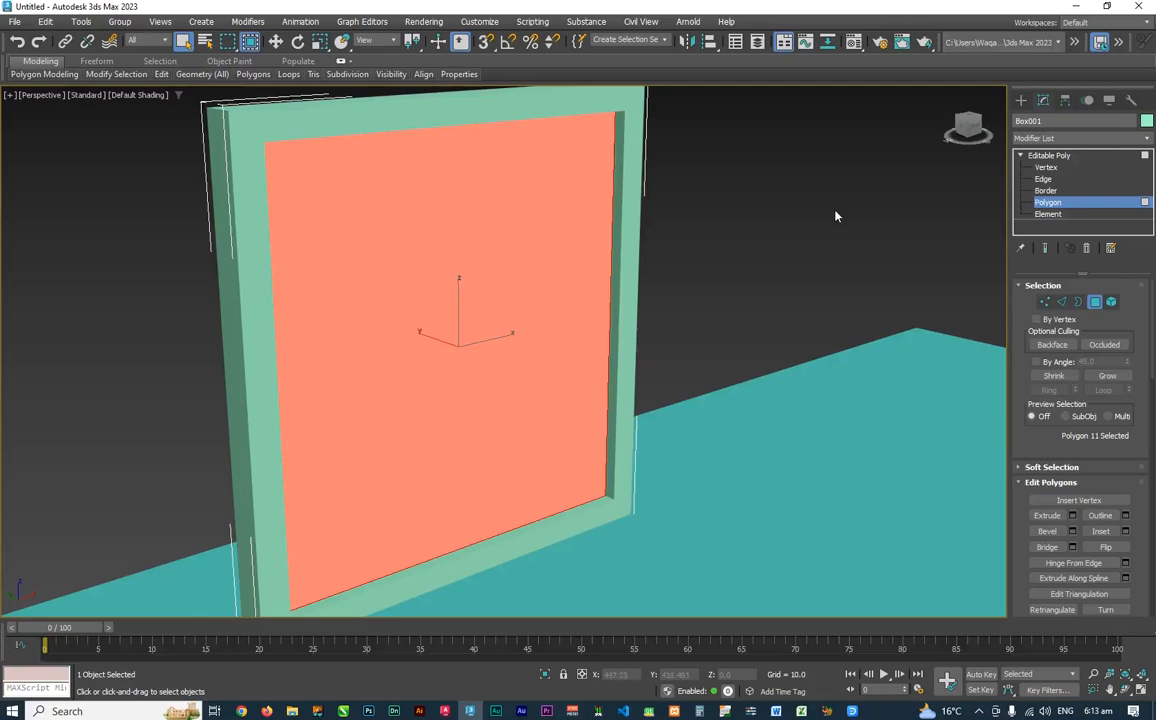
Open the Material Editor and bring up the choice of material types for the first sample slot.
{"action": "key", "text": "m"}
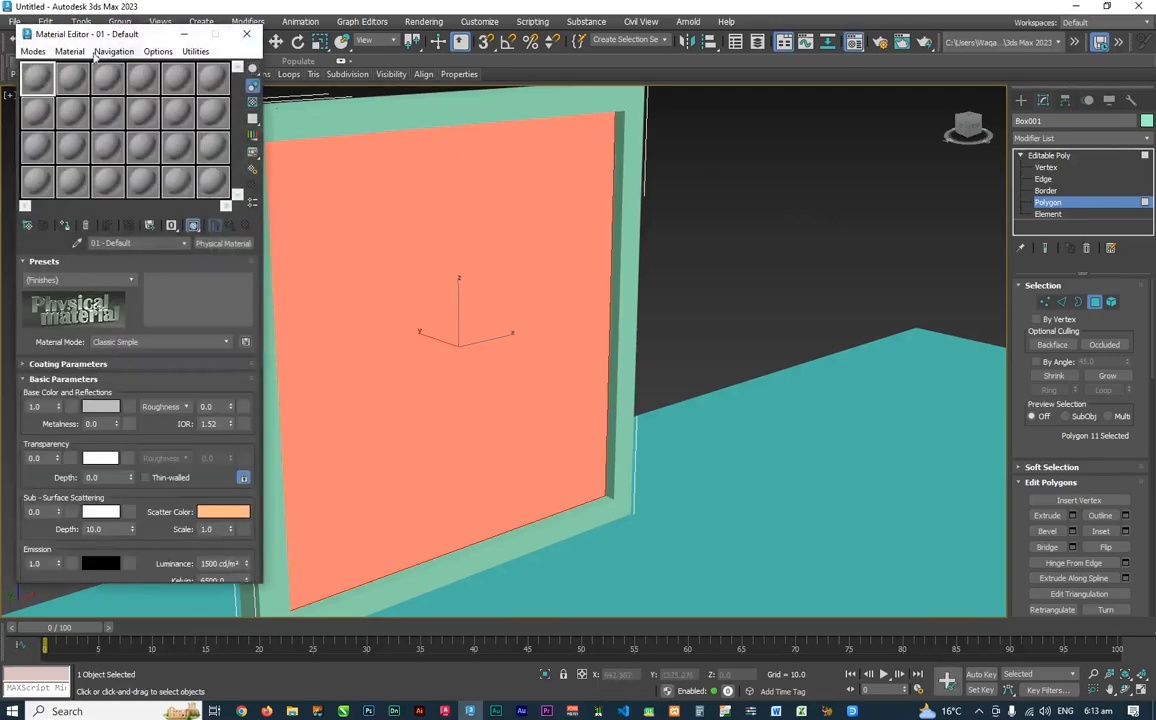
{"action": "left_click_drag", "start_coordinate": [84, 37], "coordinate": [124, 36]}
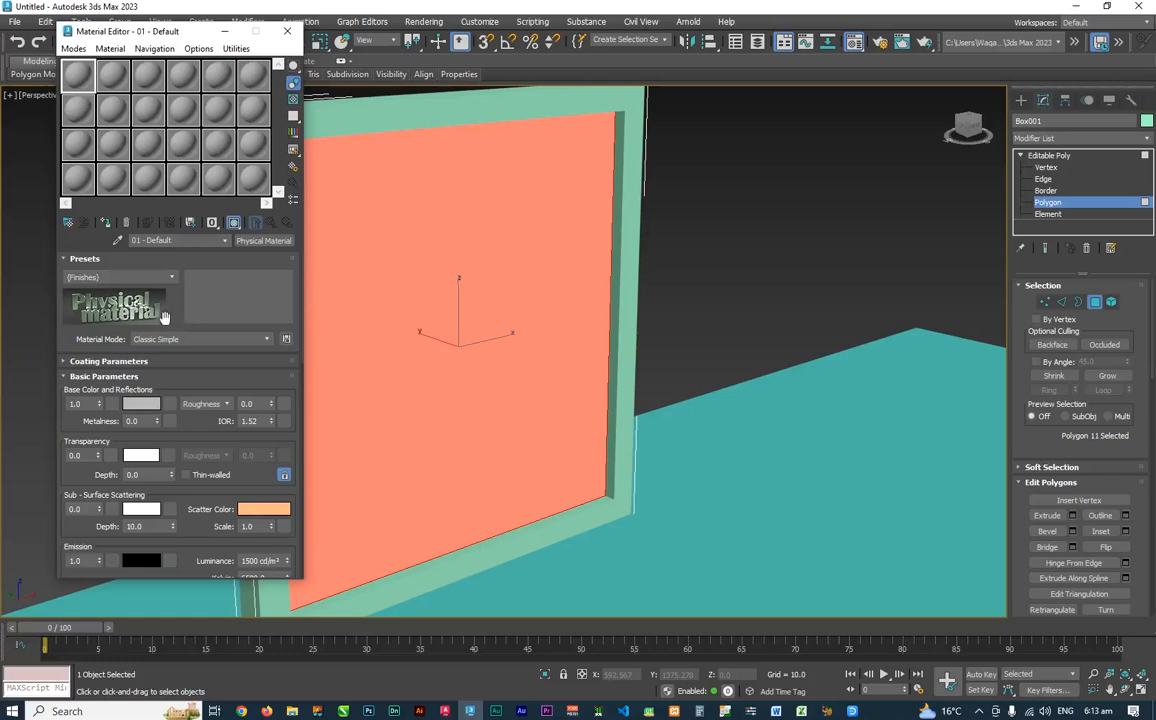
{"action": "left_click", "coordinate": [262, 242]}
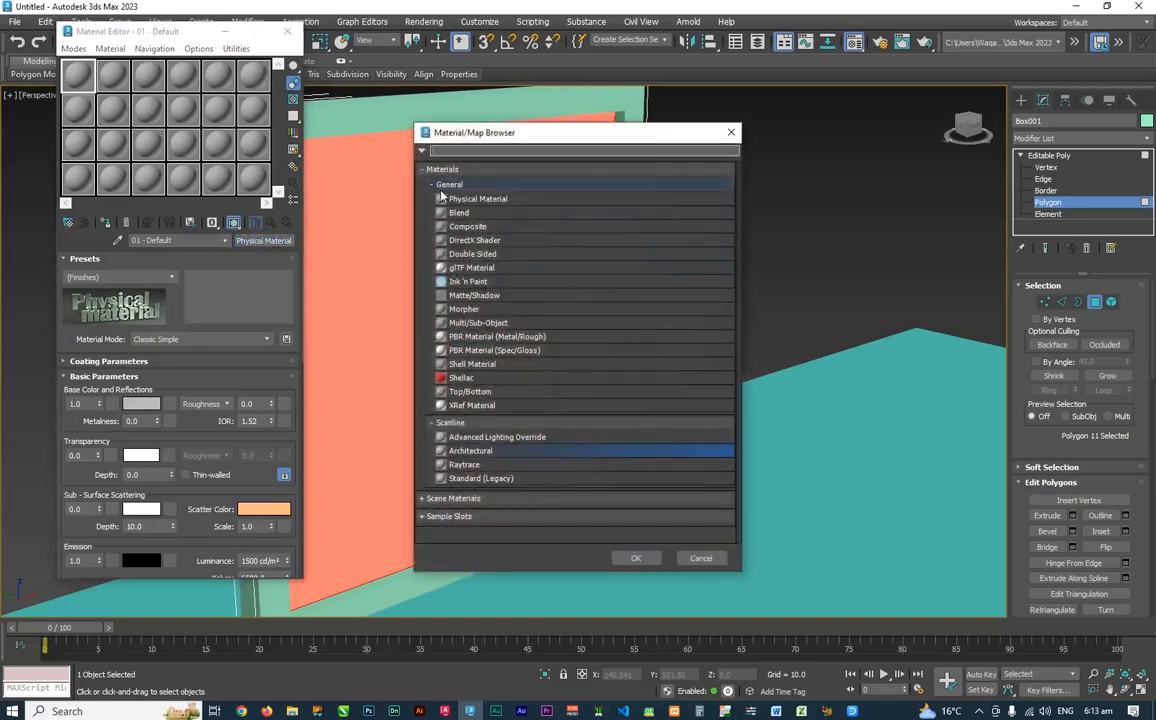
{"action": "left_click_drag", "start_coordinate": [482, 136], "coordinate": [452, 116]}
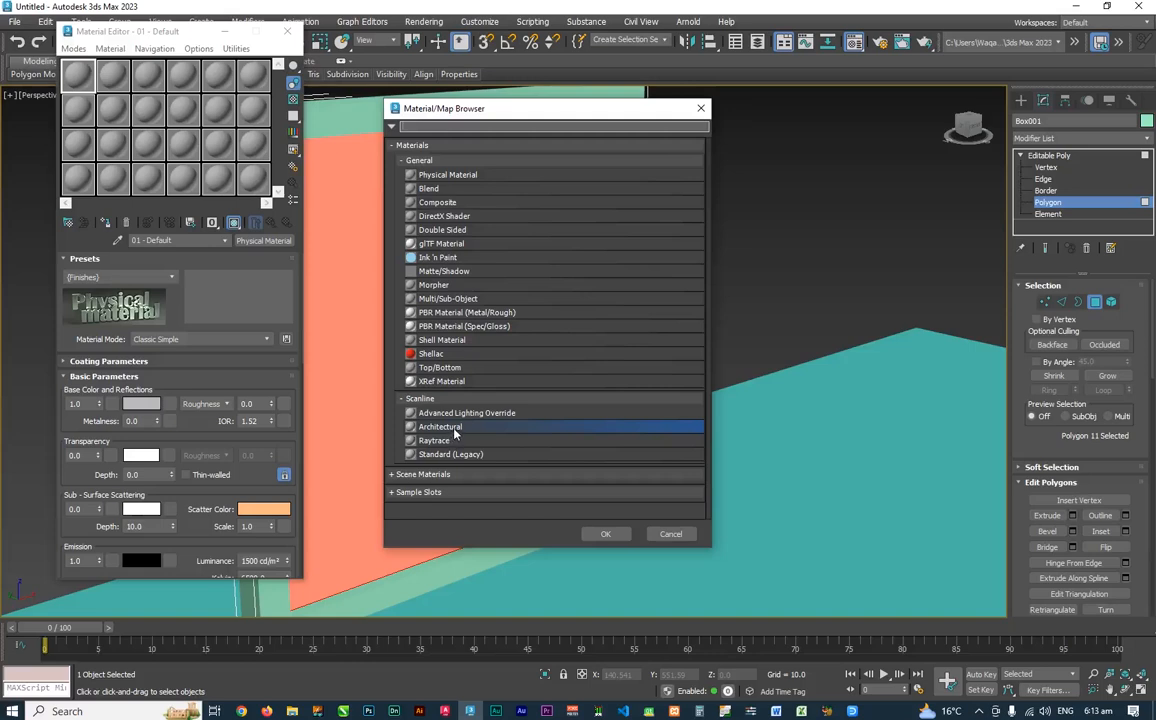
Examine the material types in the Scanline group of the material browser.
{"action": "left_click", "coordinate": [423, 399]}
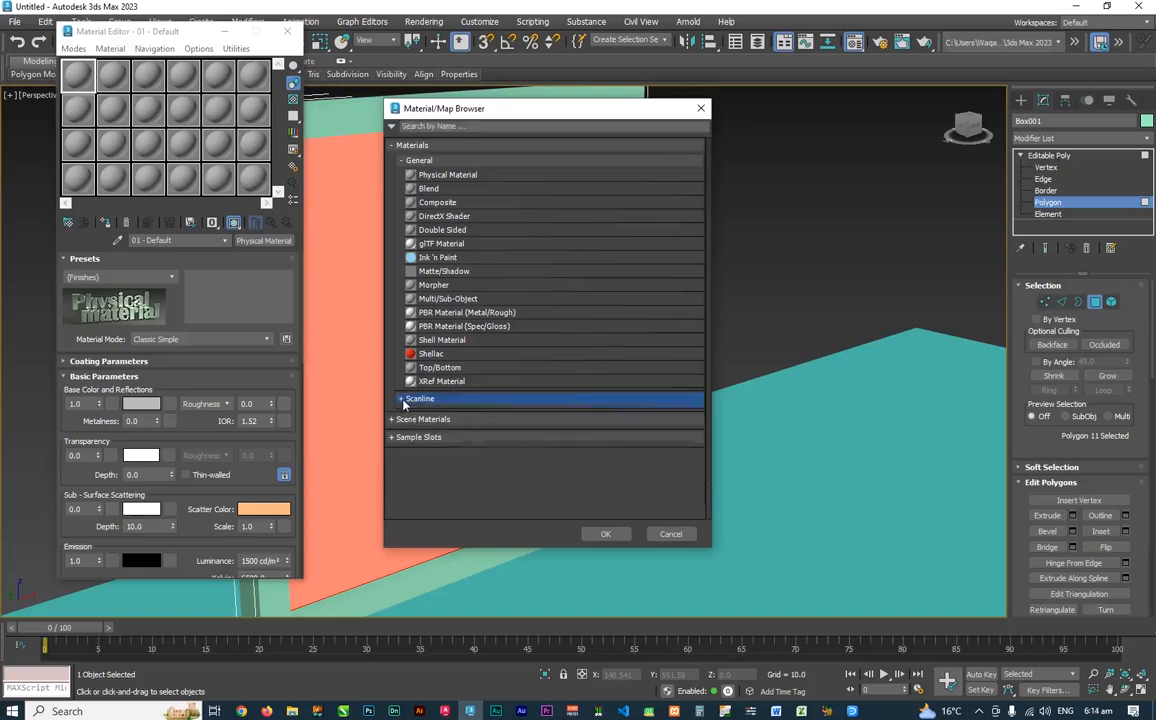
{"action": "left_click", "coordinate": [424, 401]}
{"action": "left_click", "coordinate": [609, 398]}
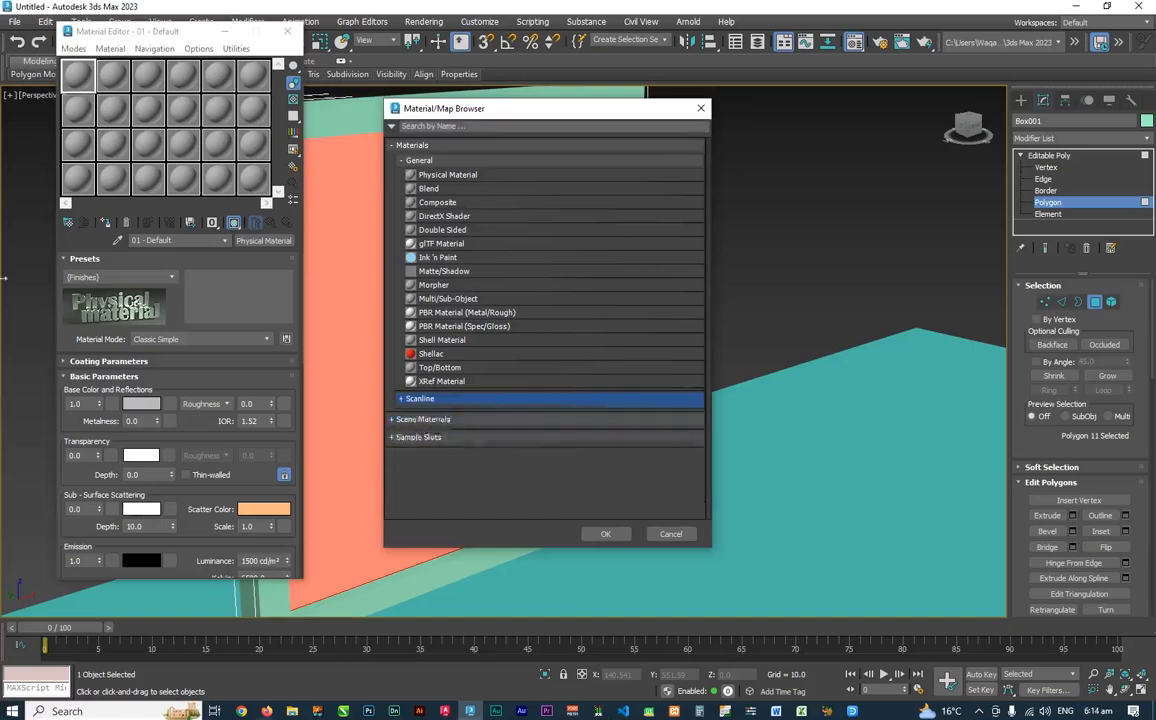
{"action": "left_click", "coordinate": [440, 399]}
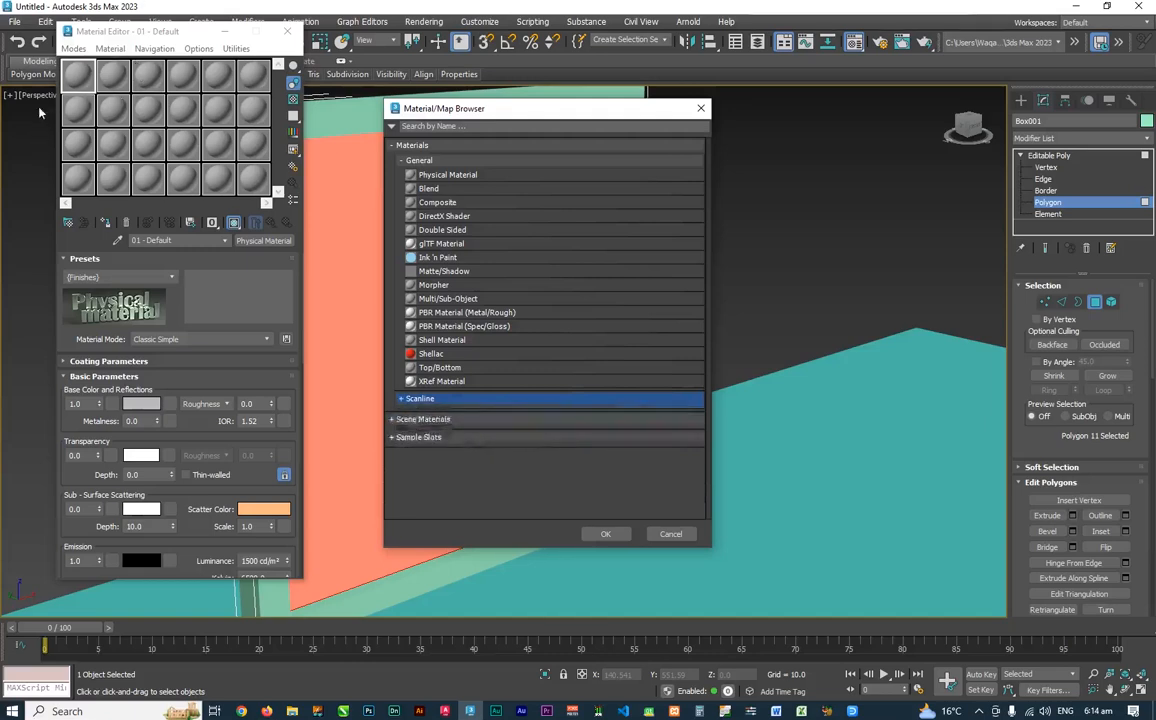
{"action": "left_click", "coordinate": [404, 400]}
{"action": "double_click", "coordinate": [404, 400]}
{"action": "left_click", "coordinate": [404, 400]}
{"action": "left_click", "coordinate": [404, 400]}
{"action": "left_click", "coordinate": [404, 400]}
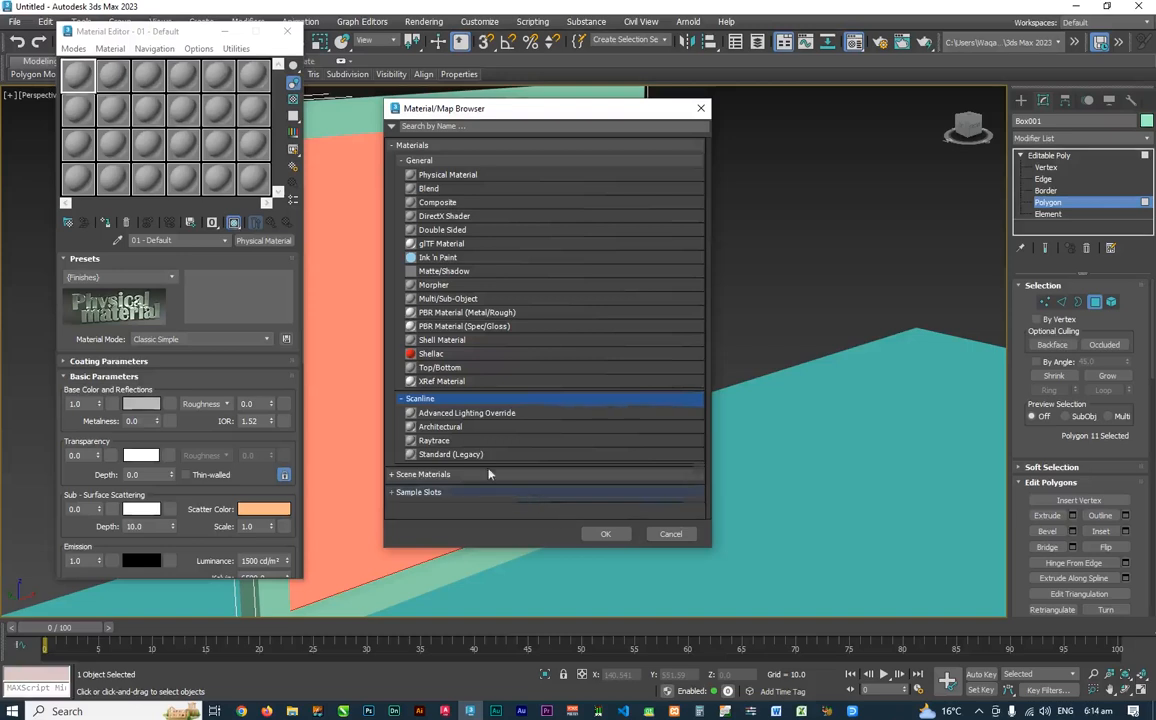
{"action": "left_click", "coordinate": [402, 399]}
{"action": "left_click", "coordinate": [402, 399]}
{"action": "left_click", "coordinate": [402, 399]}
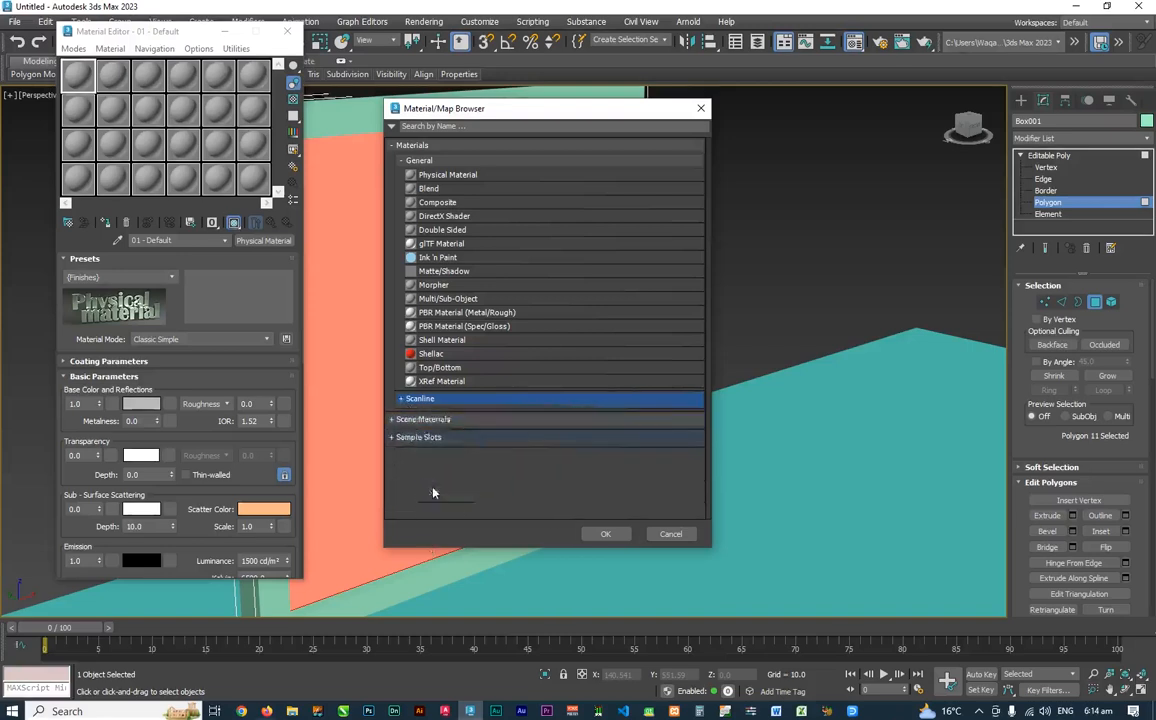
{"action": "left_click", "coordinate": [404, 400]}
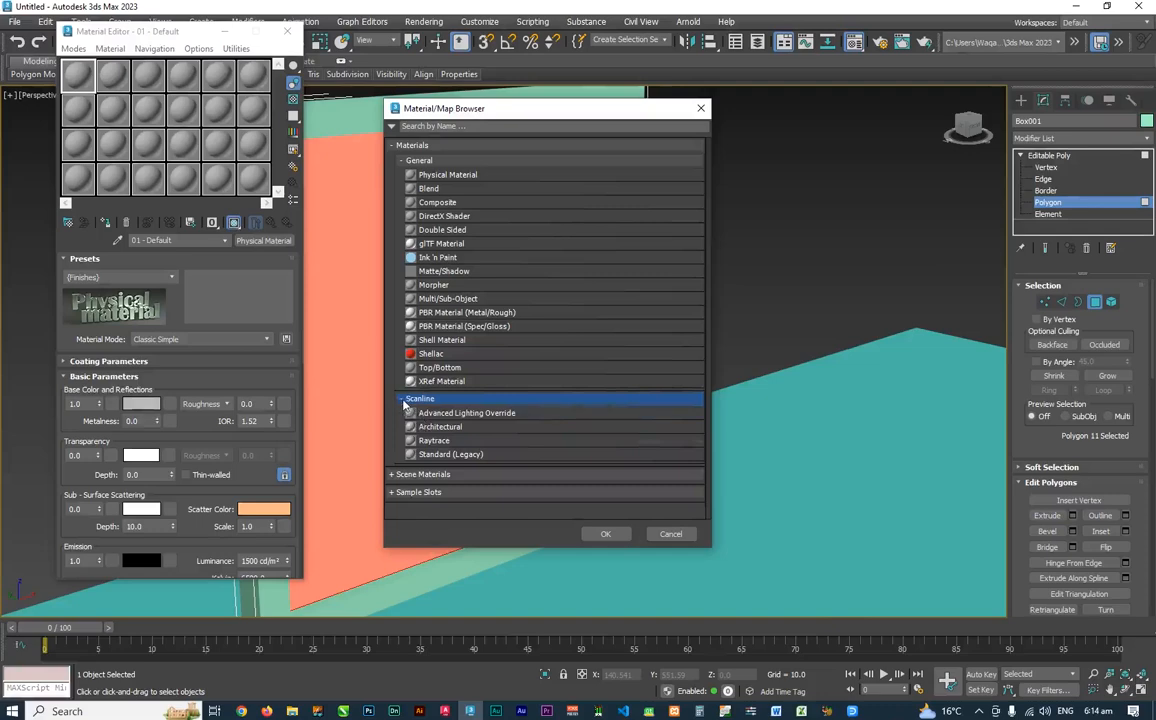
{"action": "left_click", "coordinate": [406, 400]}
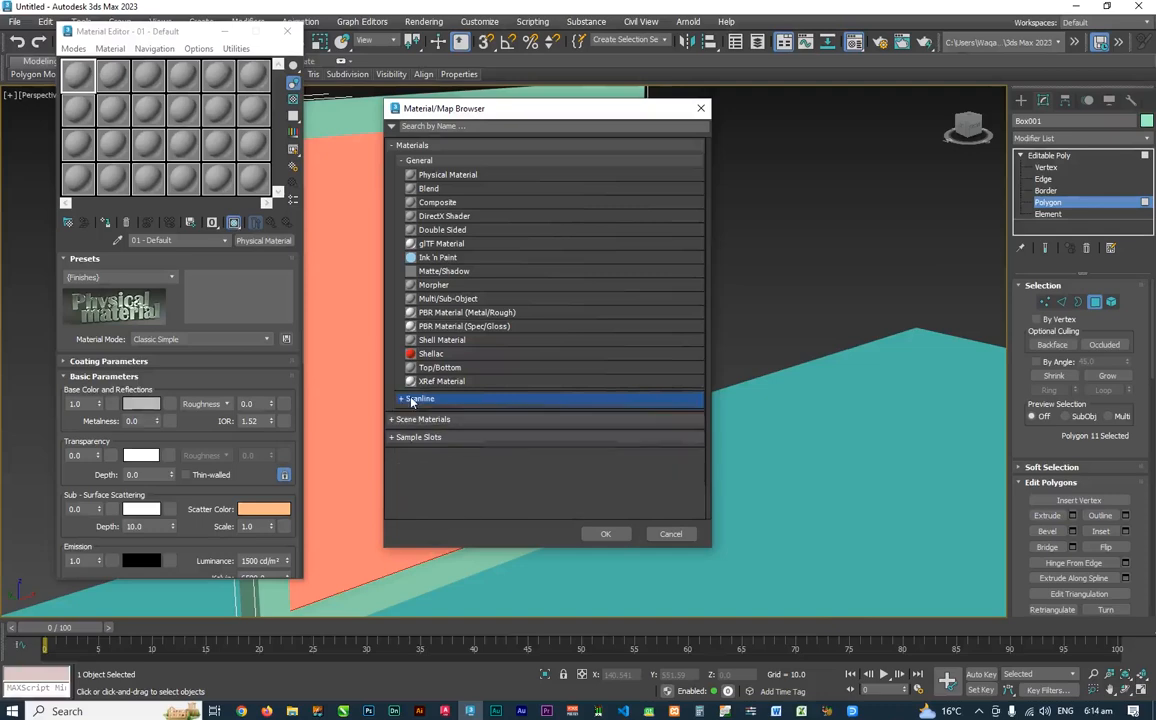
{"action": "left_click", "coordinate": [428, 400]}
{"action": "left_click", "coordinate": [427, 400]}
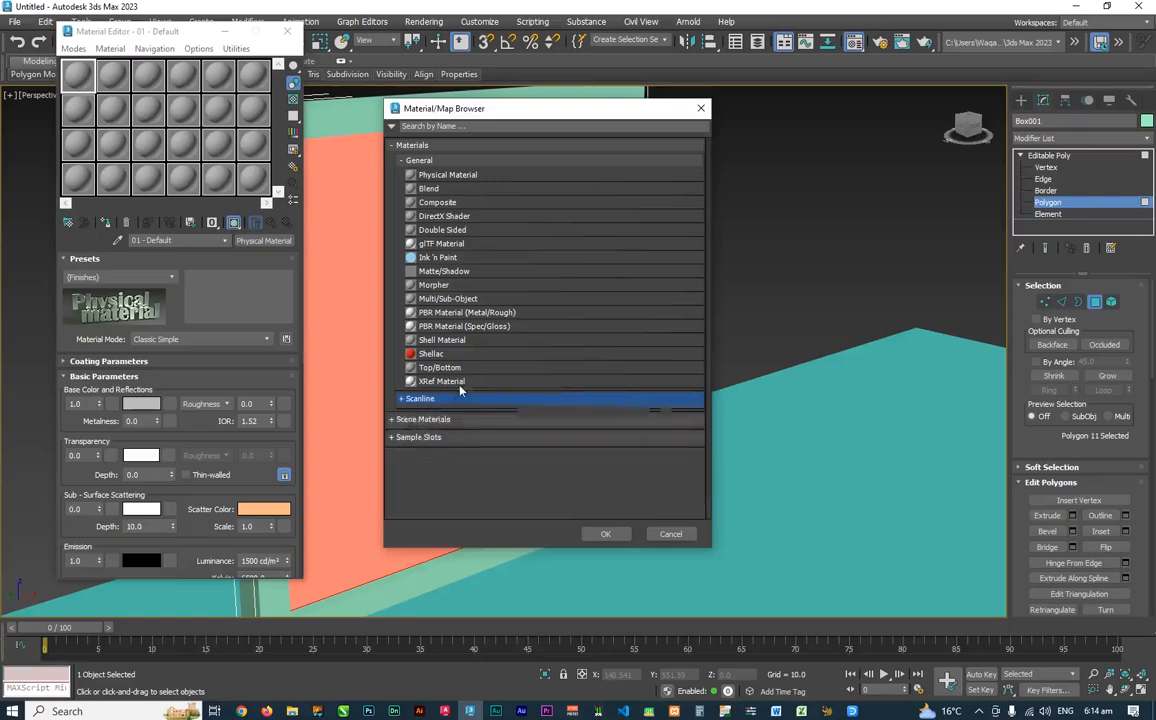
{"action": "left_click", "coordinate": [427, 399]}
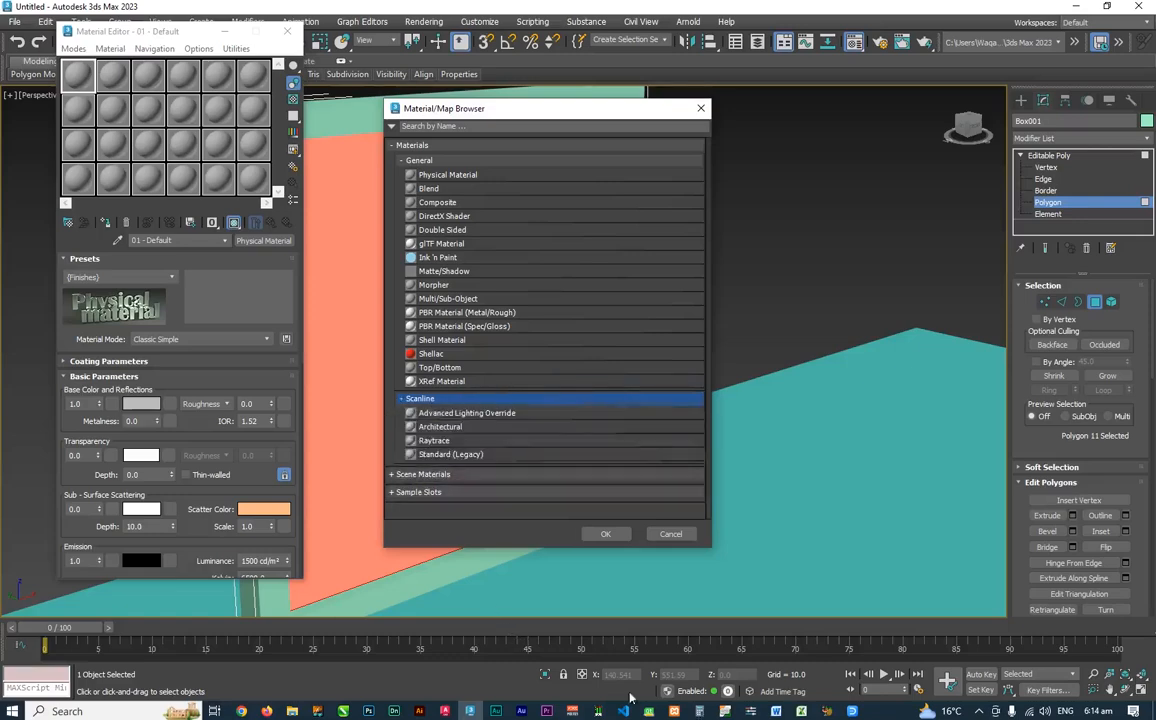
{"action": "left_click", "coordinate": [427, 399]}
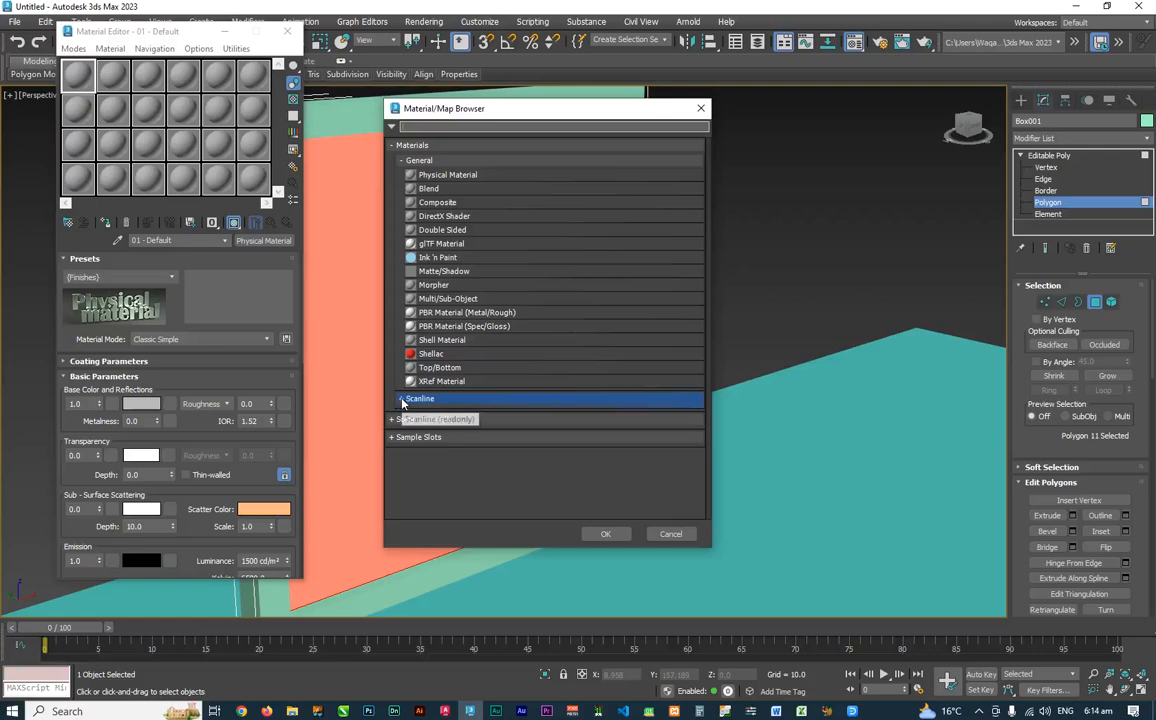
{"action": "left_click", "coordinate": [402, 399]}
{"action": "left_click", "coordinate": [402, 399]}
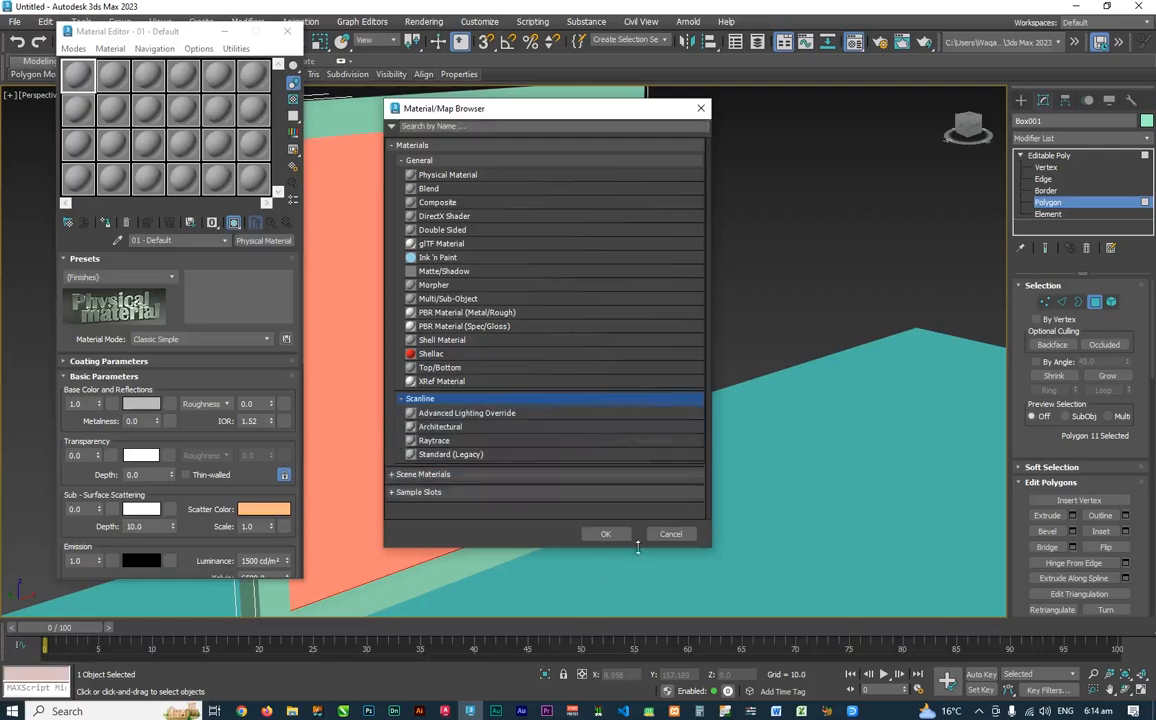
Change the first sample slot's material type to the Scanline Architectural material.
{"action": "left_click", "coordinate": [675, 540]}
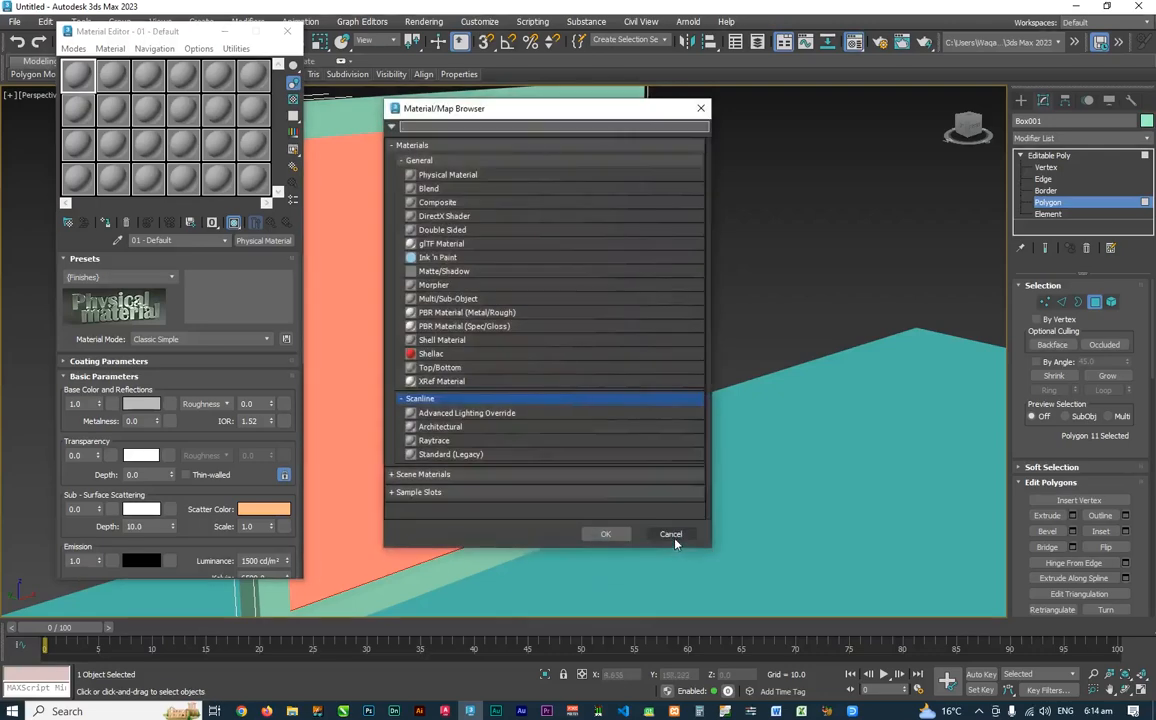
{"action": "double_click", "coordinate": [440, 427]}
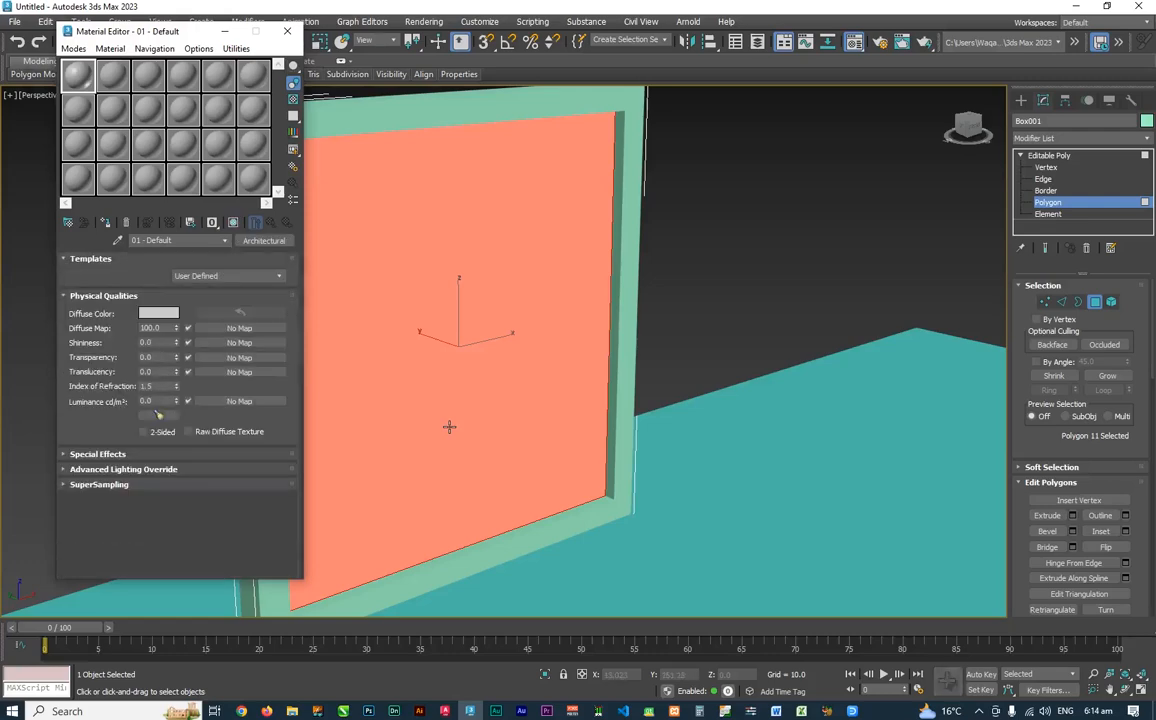
{"action": "left_click", "coordinate": [264, 241]}
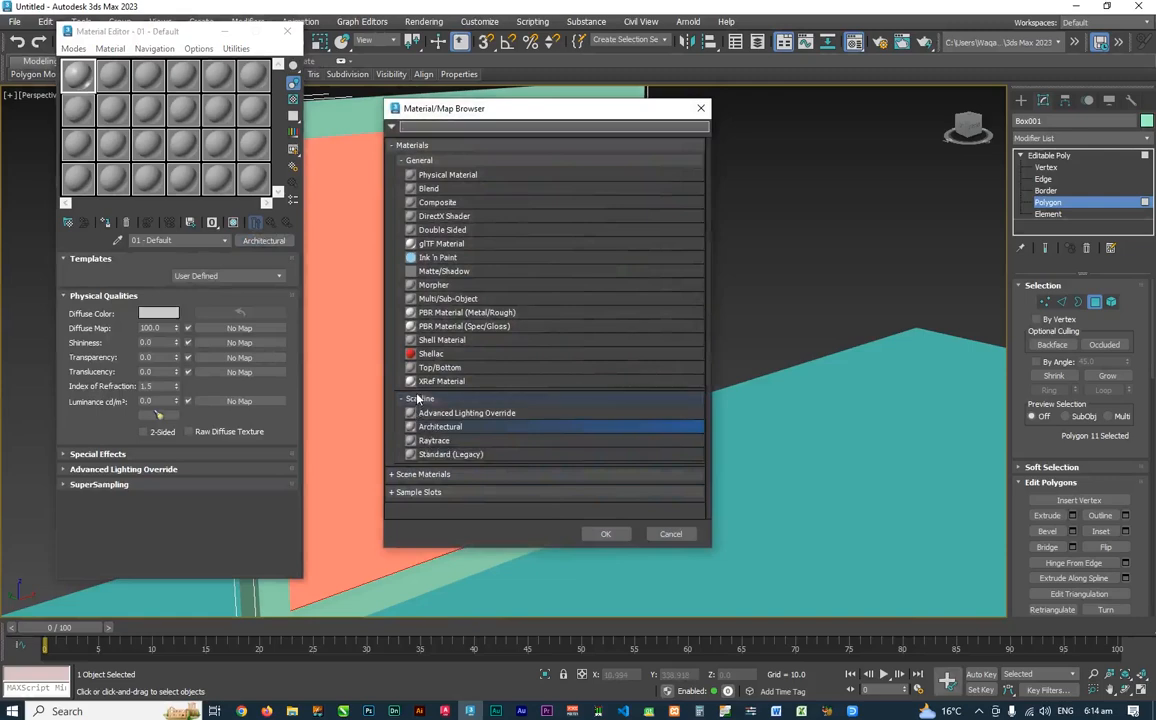
{"action": "double_click", "coordinate": [443, 430]}
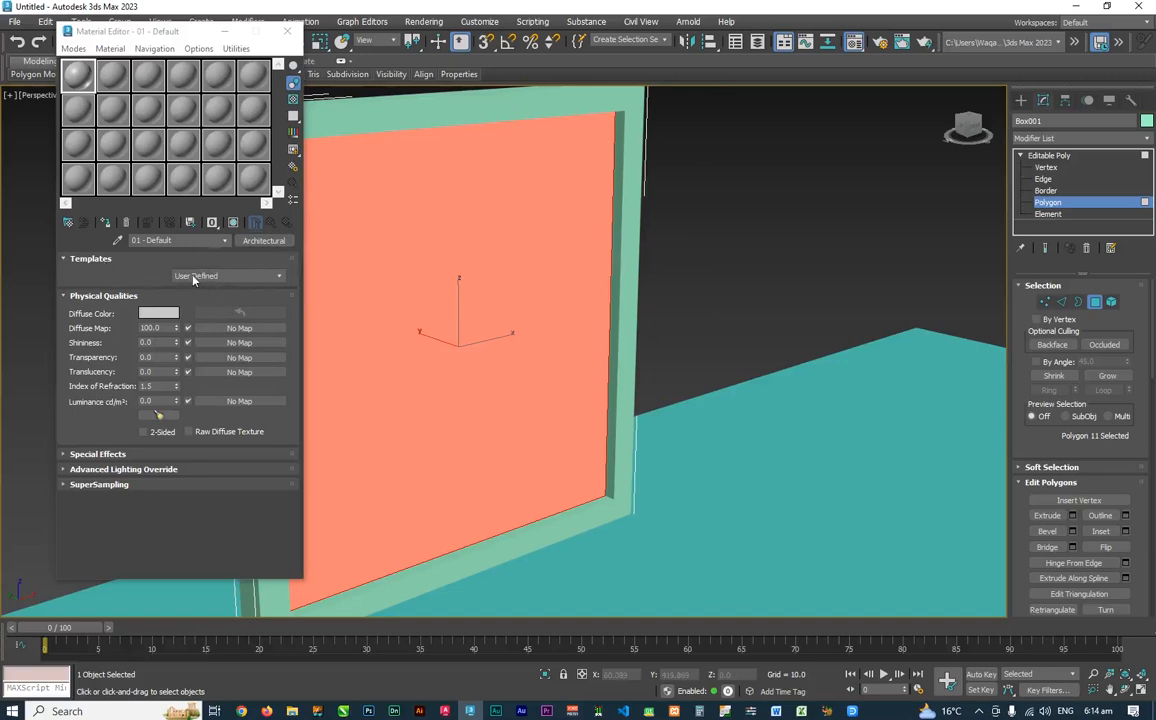
{"action": "left_click", "coordinate": [269, 279]}
{"action": "left_click", "coordinate": [269, 279]}
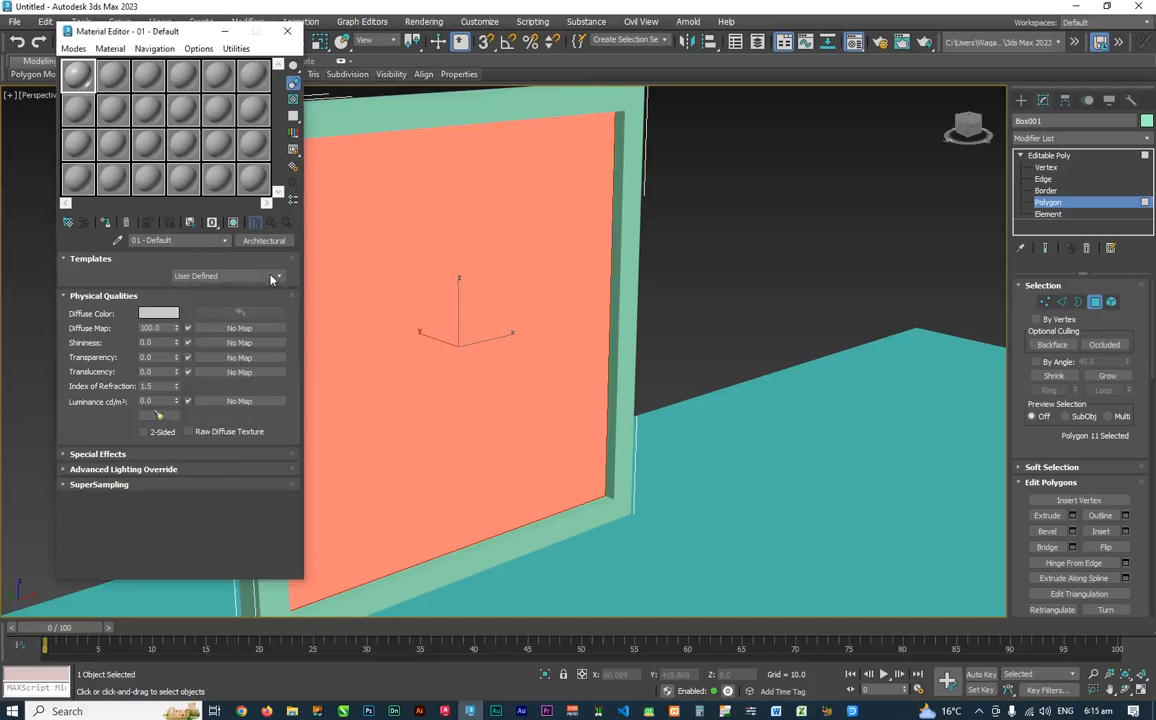
{"action": "left_click", "coordinate": [270, 279]}
{"action": "left_click", "coordinate": [276, 279]}
{"action": "left_click", "coordinate": [276, 279]}
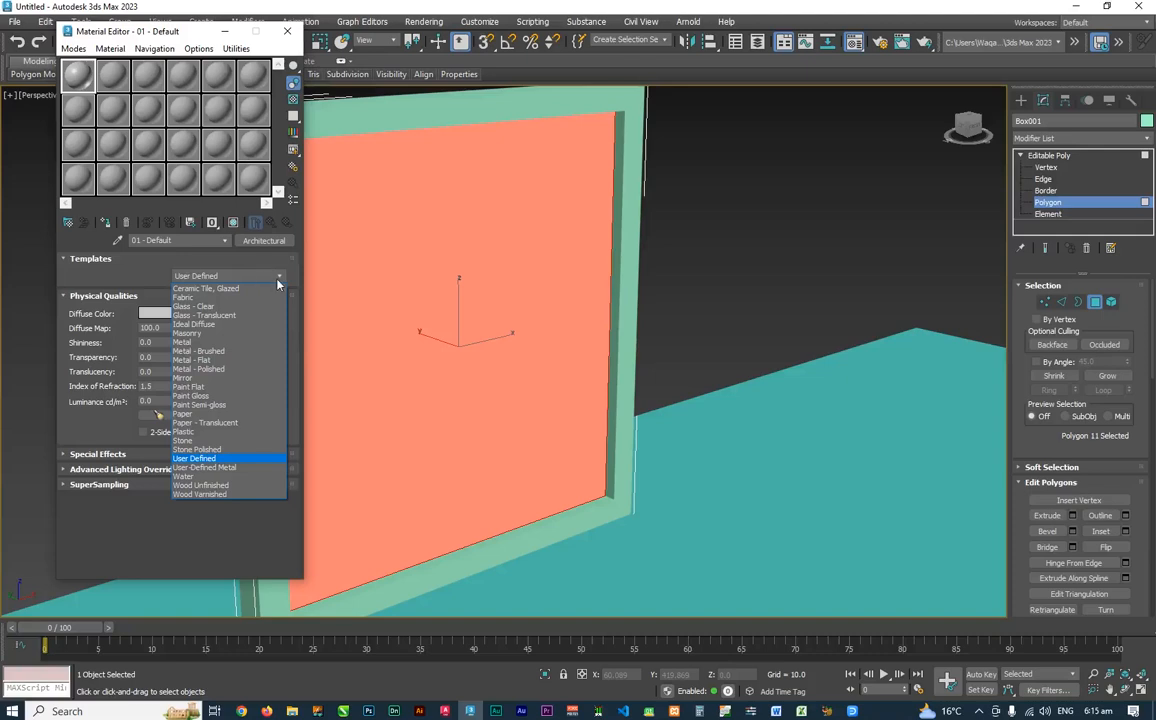
{"action": "left_click", "coordinate": [276, 277]}
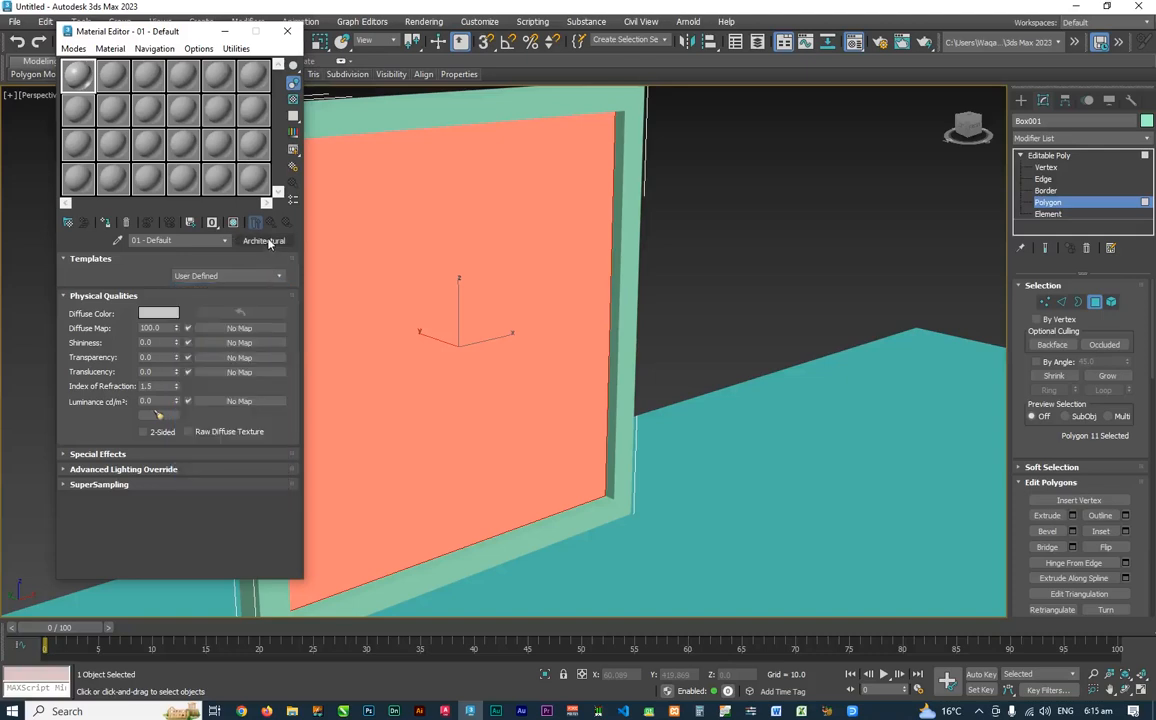
Review the Scanline material types for the first sample slot and confirm Architectural as its type.
{"action": "left_click", "coordinate": [265, 241]}
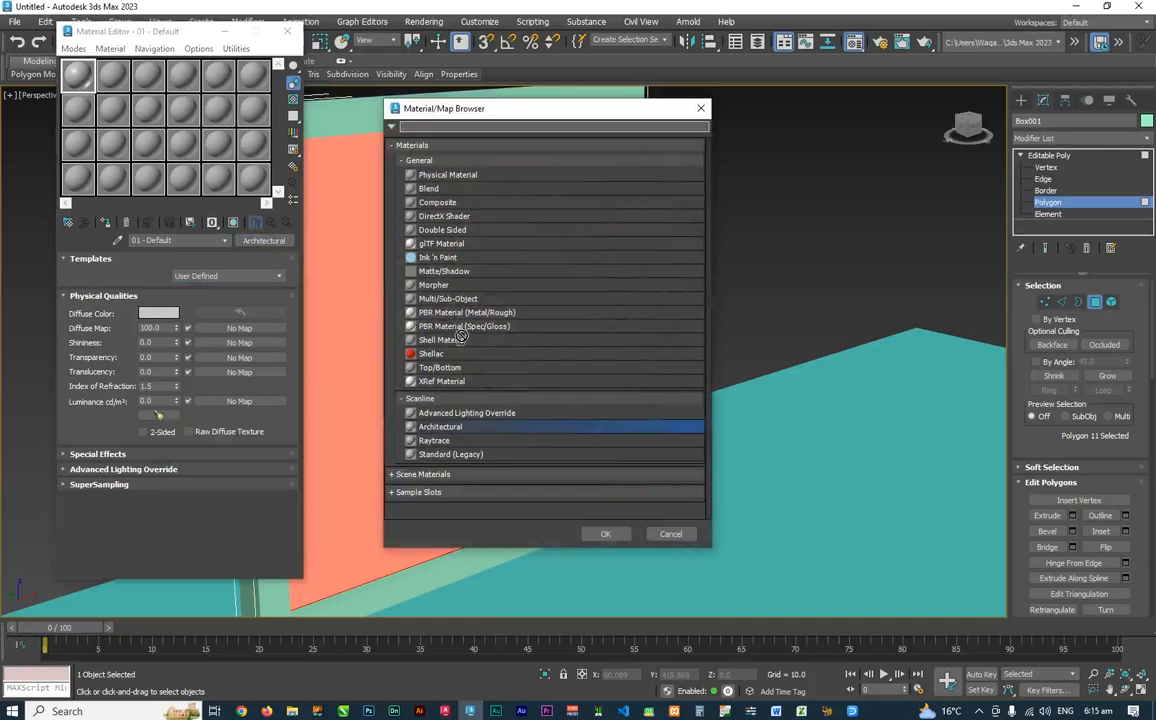
{"action": "left_click", "coordinate": [447, 414]}
{"action": "left_click", "coordinate": [450, 430]}
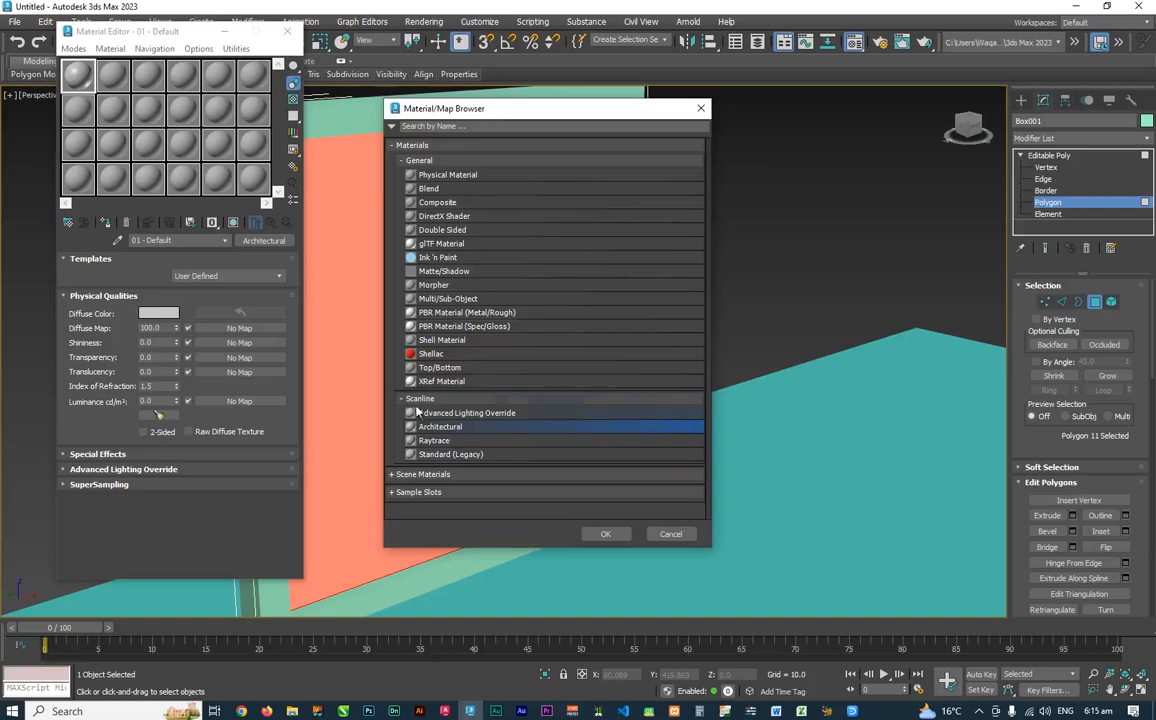
{"action": "left_click", "coordinate": [403, 399]}
{"action": "left_click", "coordinate": [403, 399]}
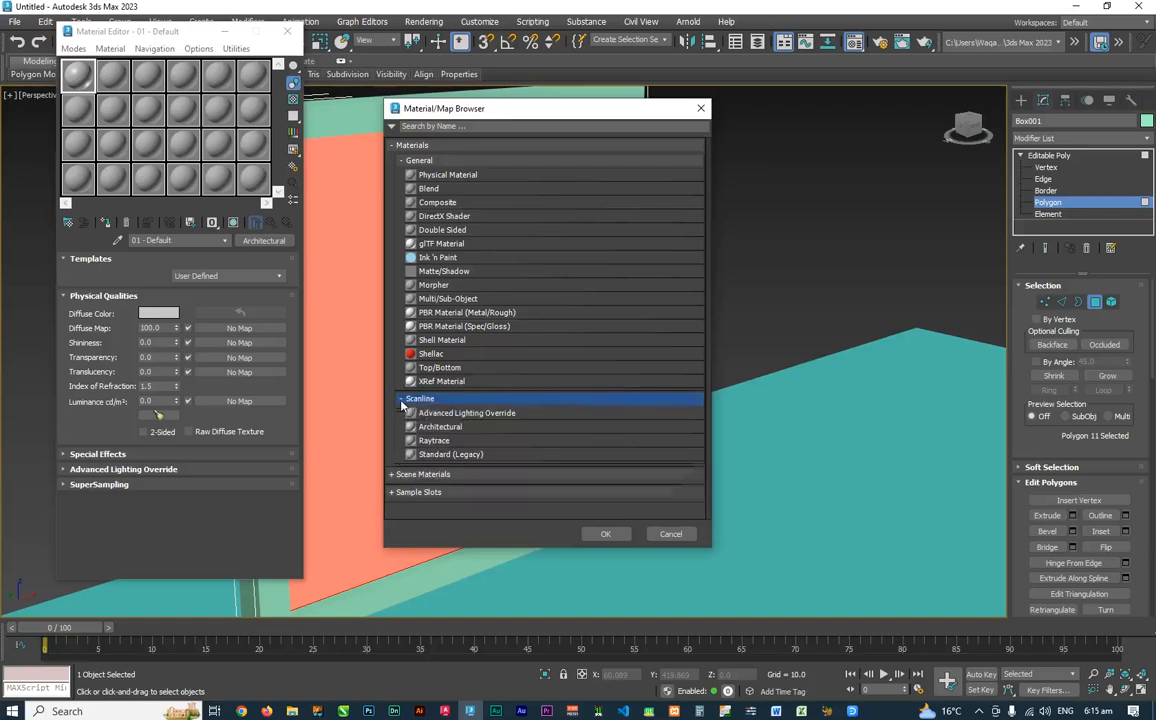
{"action": "left_click", "coordinate": [440, 428]}
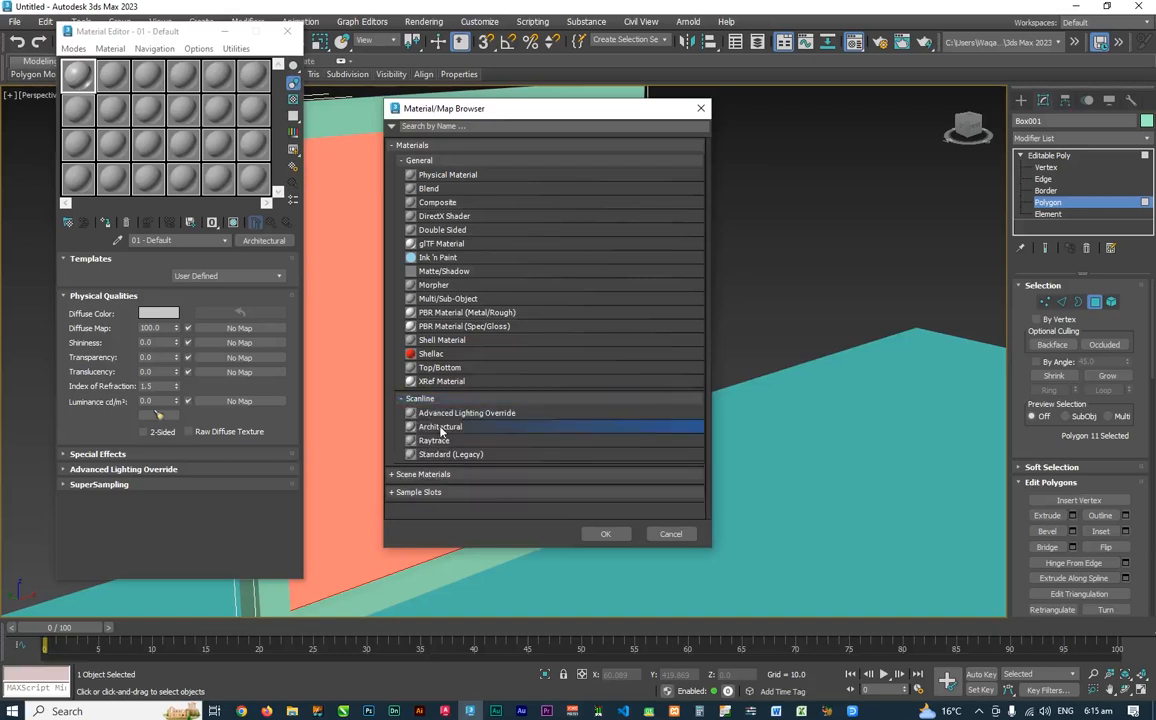
{"action": "left_click", "coordinate": [603, 535]}
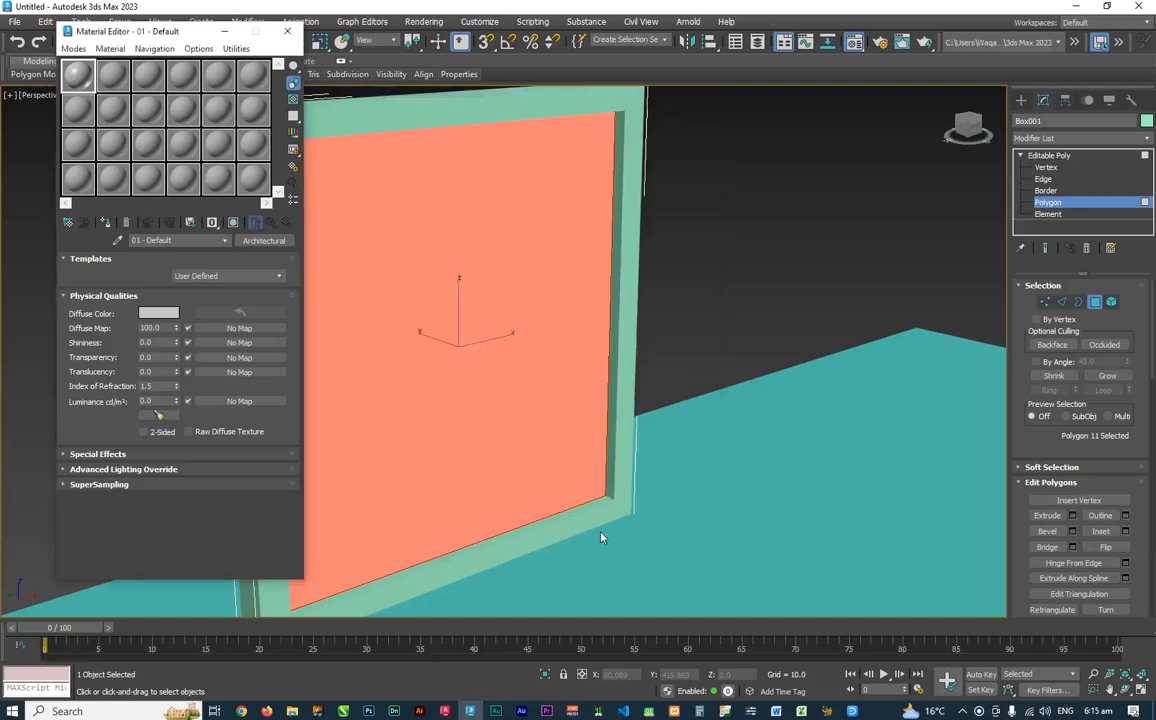
Set the Architectural material's template to Mirror and assign it to the panel's selected inner face.
{"action": "left_click", "coordinate": [272, 281]}
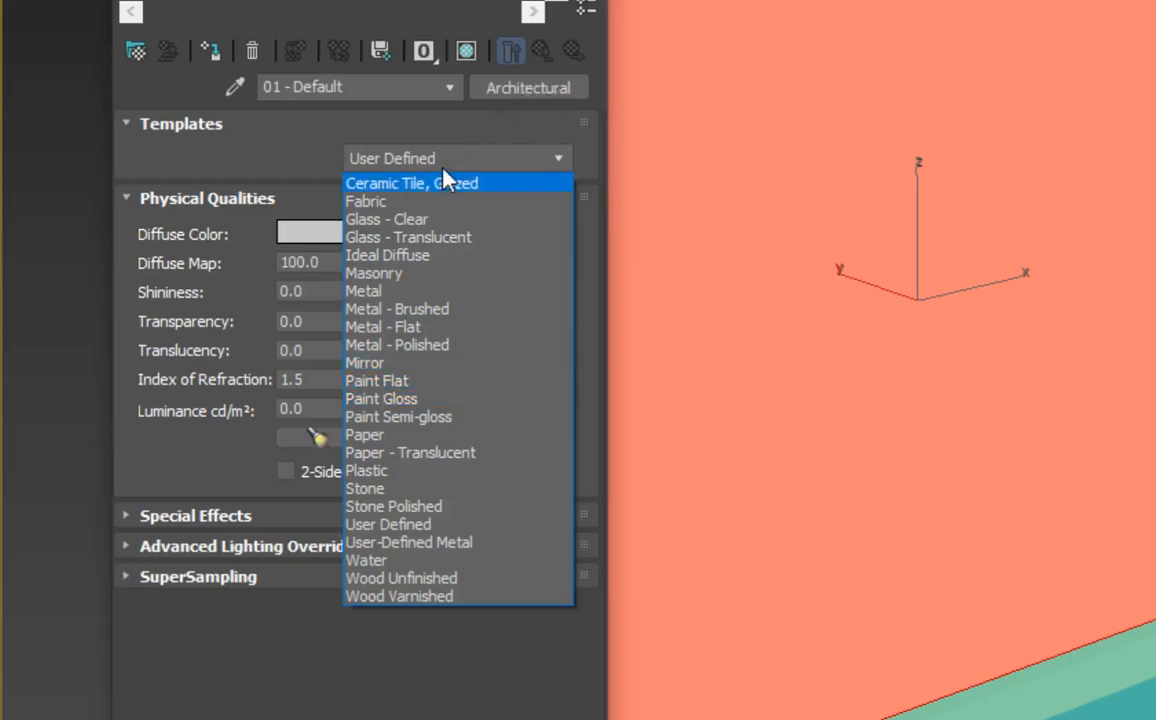
{"action": "left_click", "coordinate": [399, 366]}
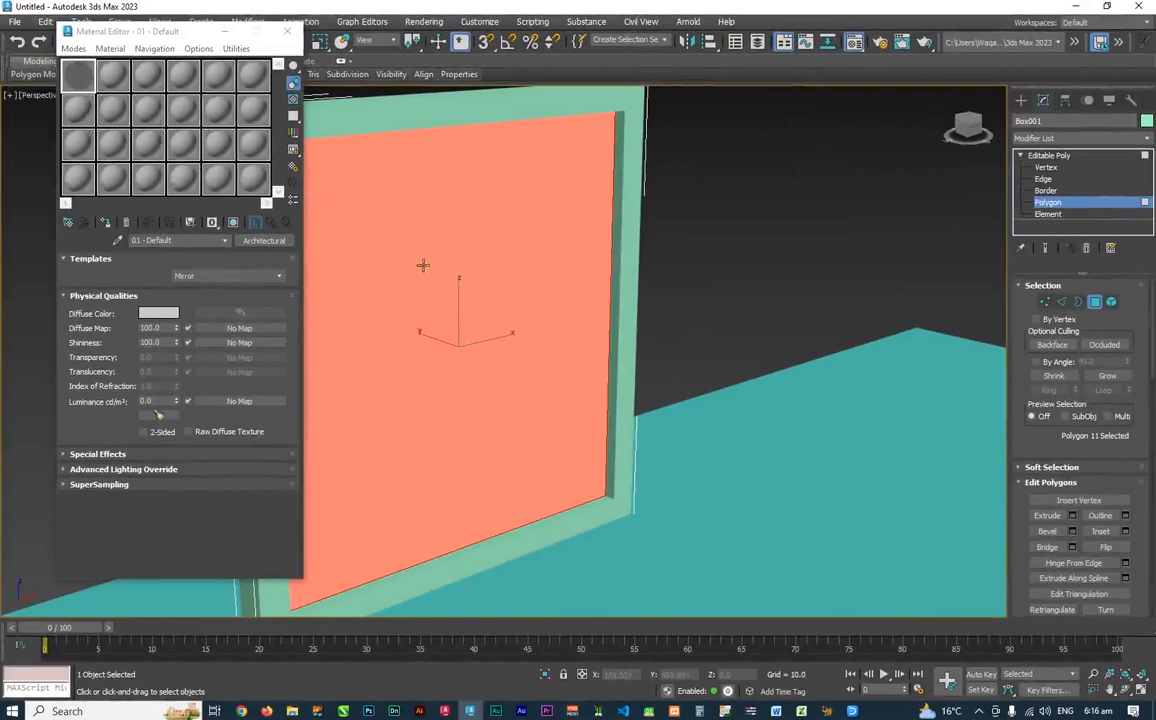
{"action": "left_click", "coordinate": [106, 223]}
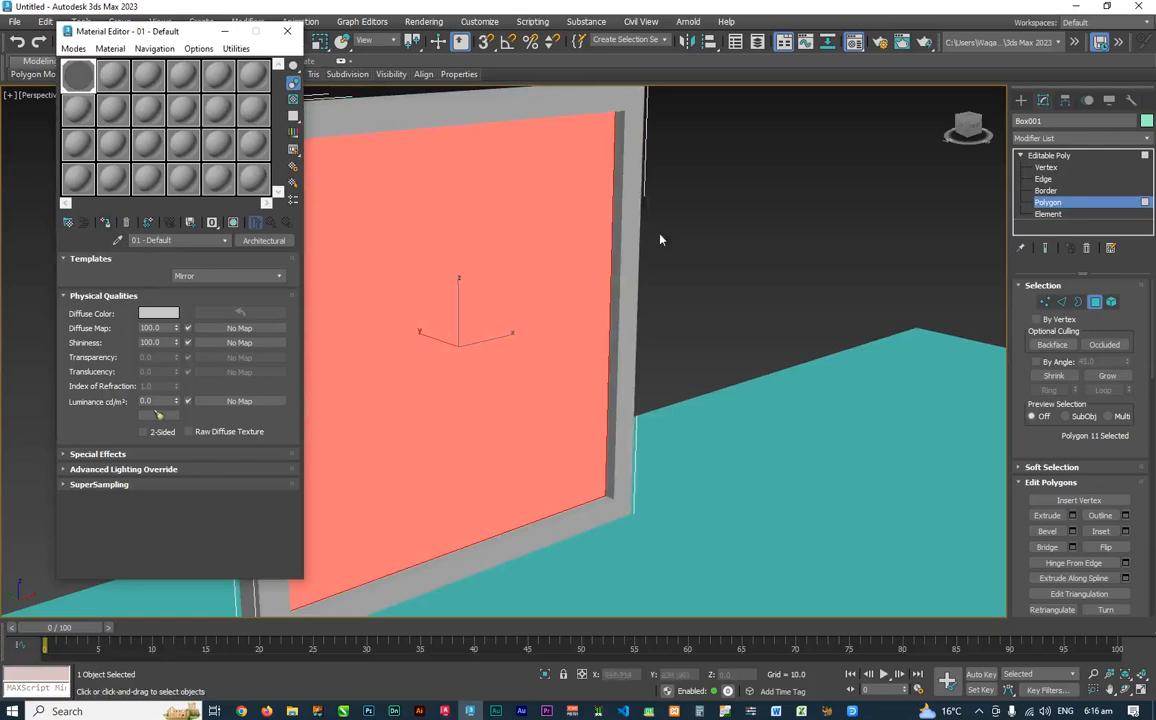
Leave polygon editing, close the Material Editor, and render the perspective view of the mirrored panel, closing the render window when done.
{"action": "left_click", "coordinate": [1021, 101]}
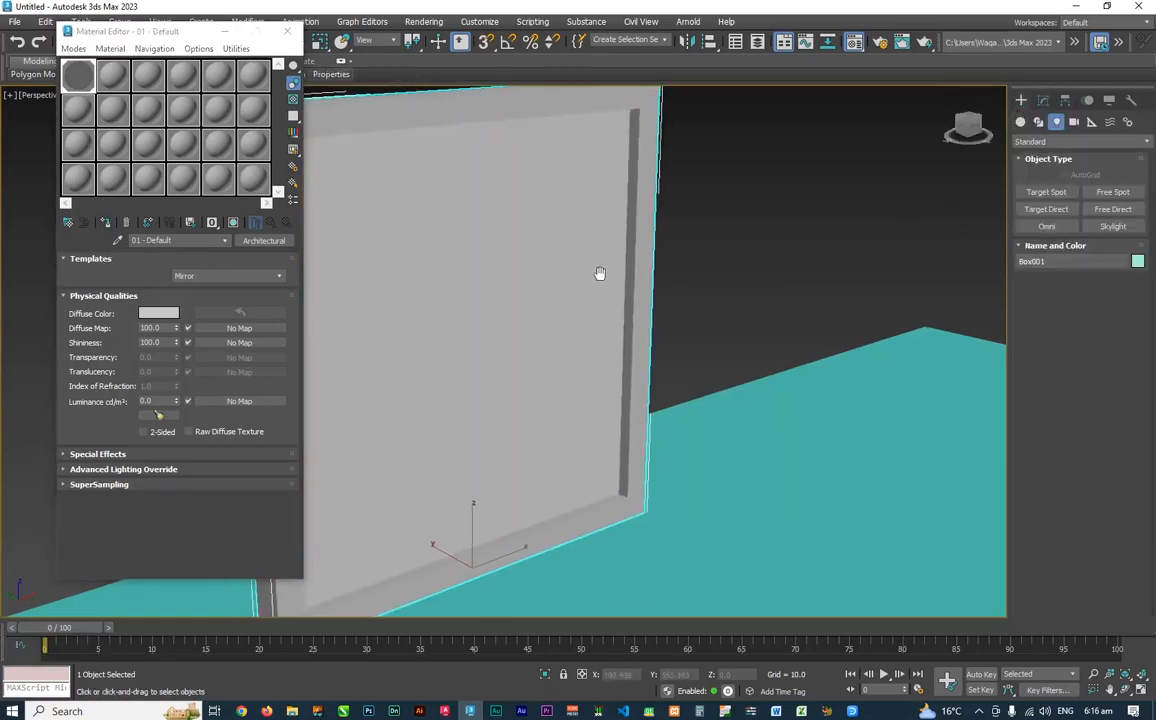
{"action": "scroll", "coordinate": [596, 271], "scroll_direction": "down", "scroll_amount": 2}
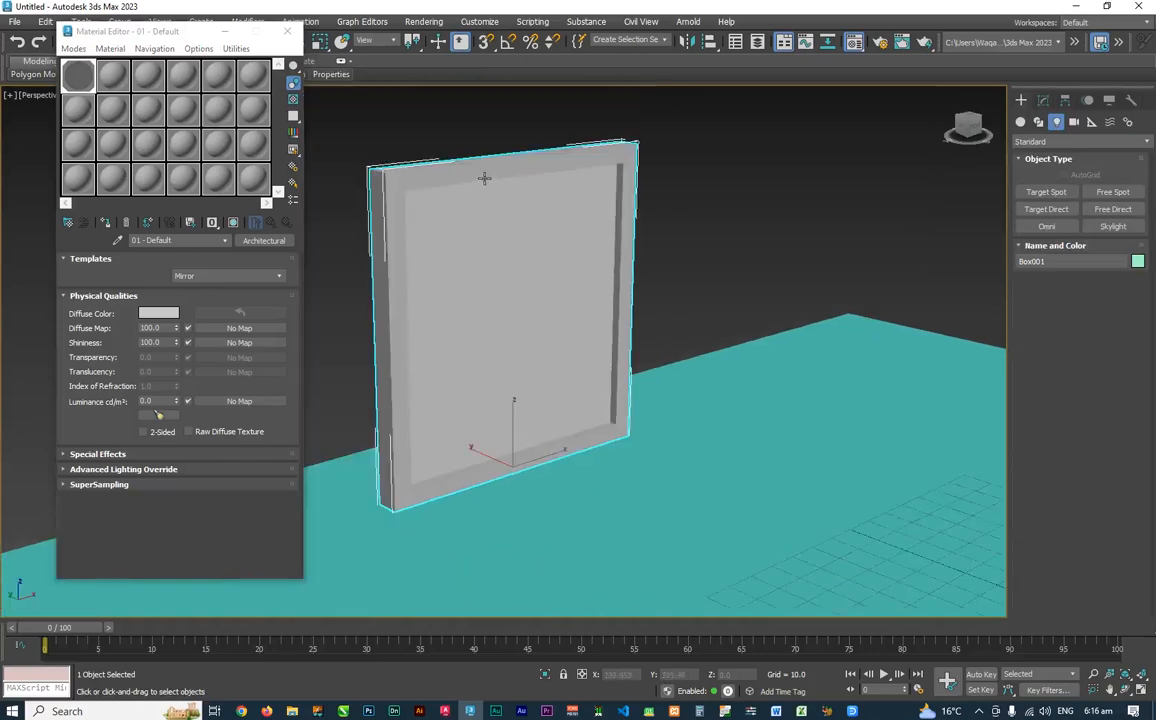
{"action": "middle_click_drag", "start_coordinate": [498, 276], "coordinate": [480, 262]}
{"action": "scroll", "coordinate": [446, 267], "scroll_direction": "up", "scroll_amount": 2}
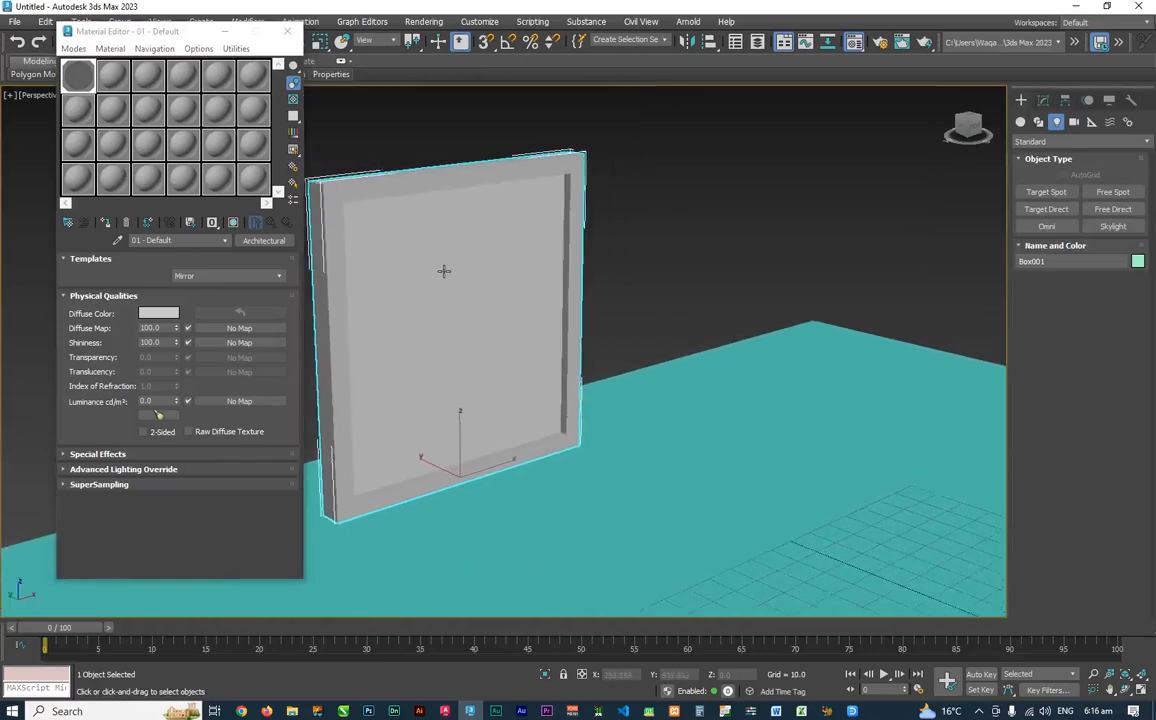
{"action": "scroll", "coordinate": [448, 268], "scroll_direction": "up", "scroll_amount": 3}
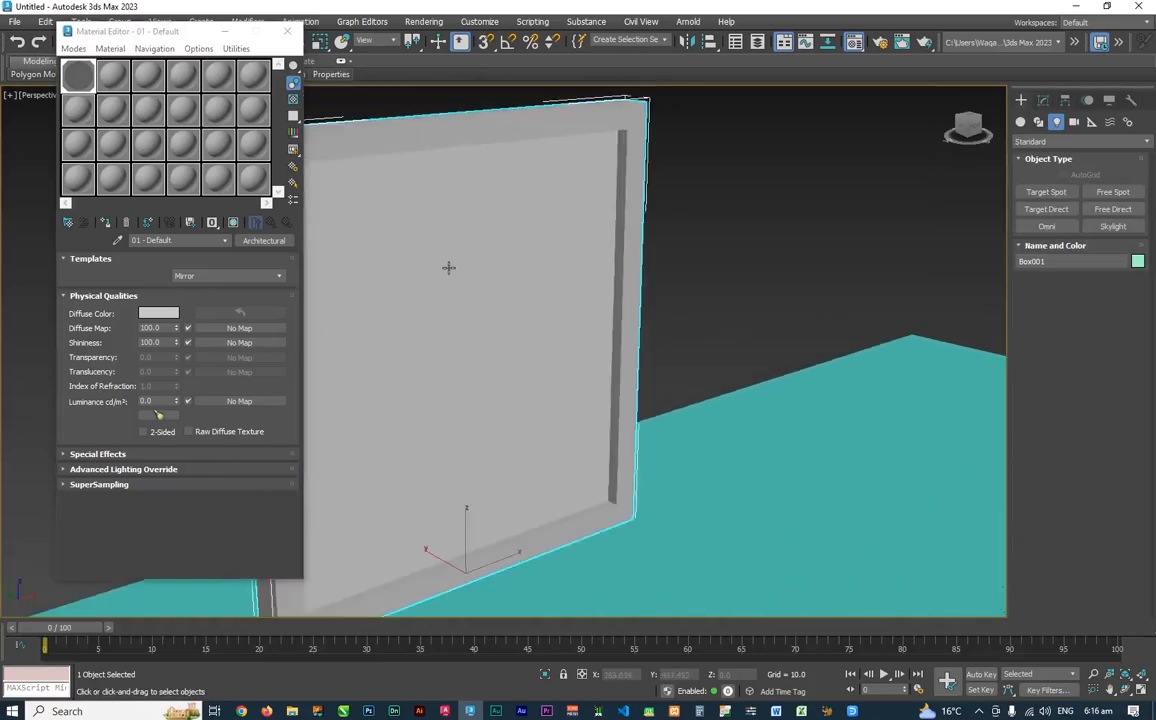
{"action": "left_click", "coordinate": [287, 31]}
{"action": "middle_click_drag", "start_coordinate": [529, 284], "coordinate": [506, 250]}
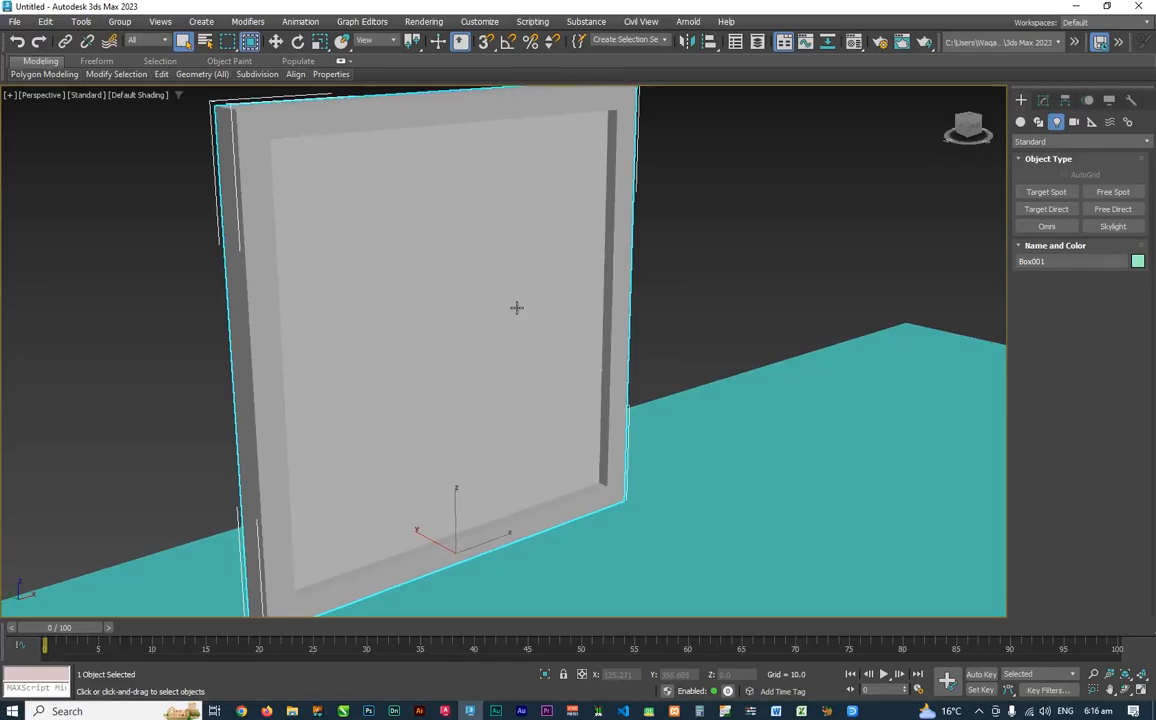
{"action": "key", "text": "shift+q"}
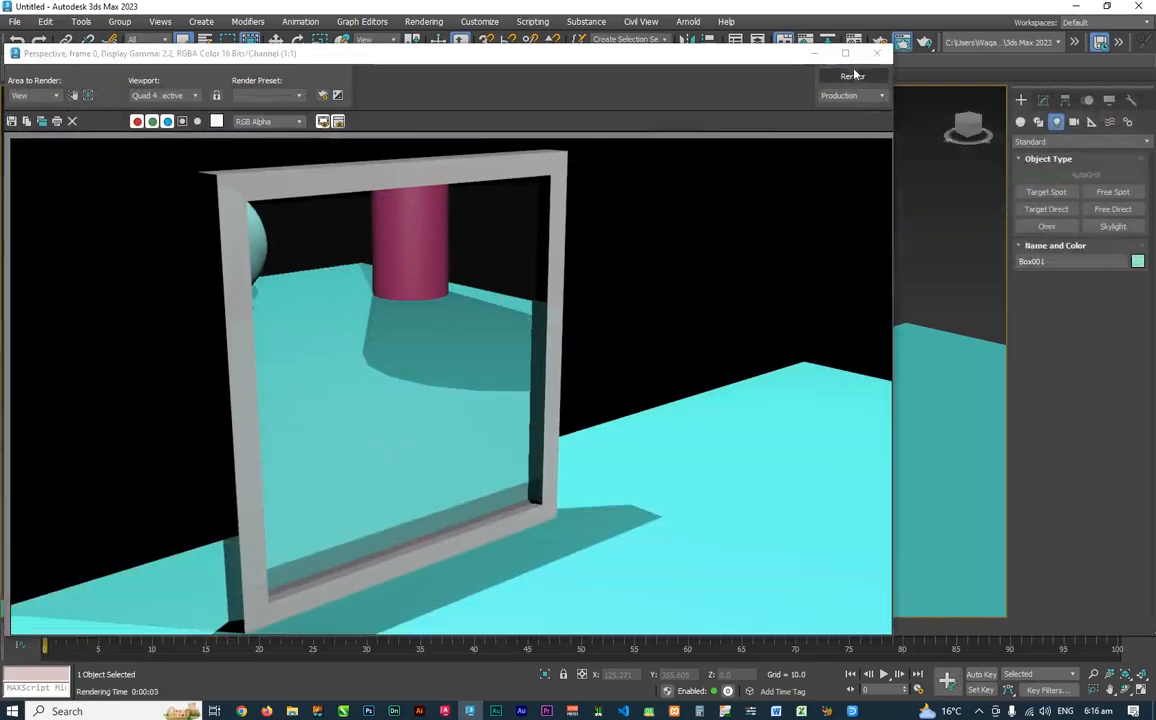
{"action": "left_click", "coordinate": [879, 55]}
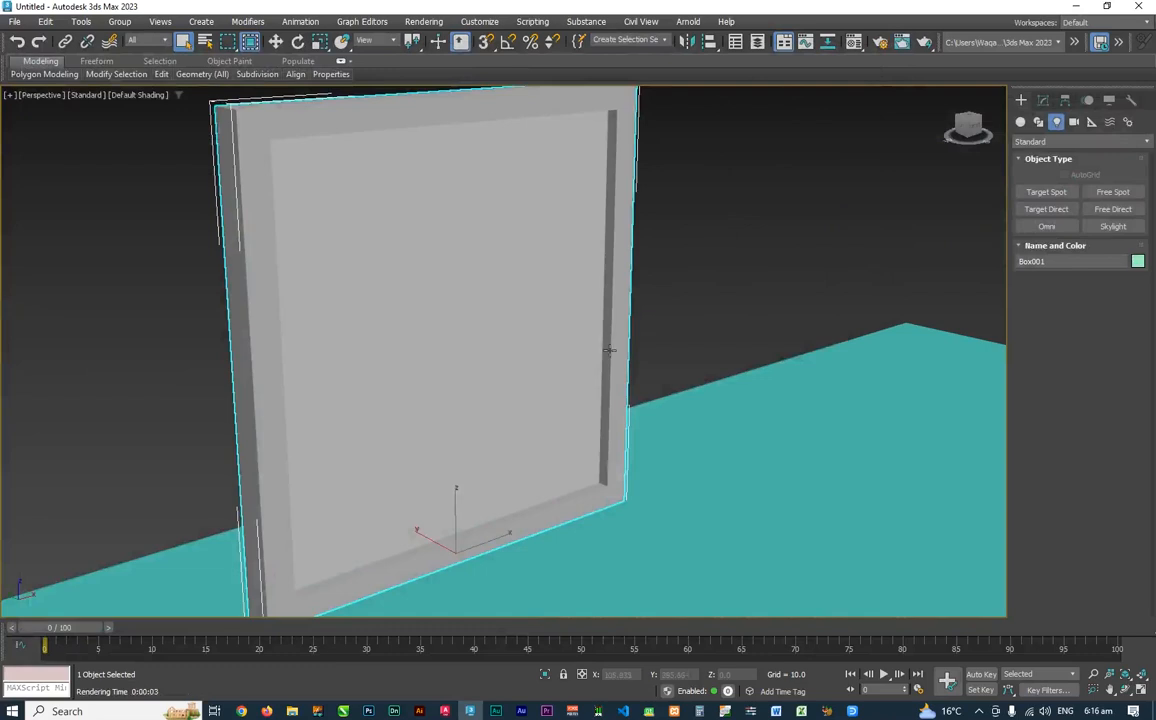
Render the mirror from a more frontal view and again from a wider angled view, closing each render window.
{"action": "middle_click_drag", "start_coordinate": [614, 315], "coordinate": [568, 299], "text": "alt"}
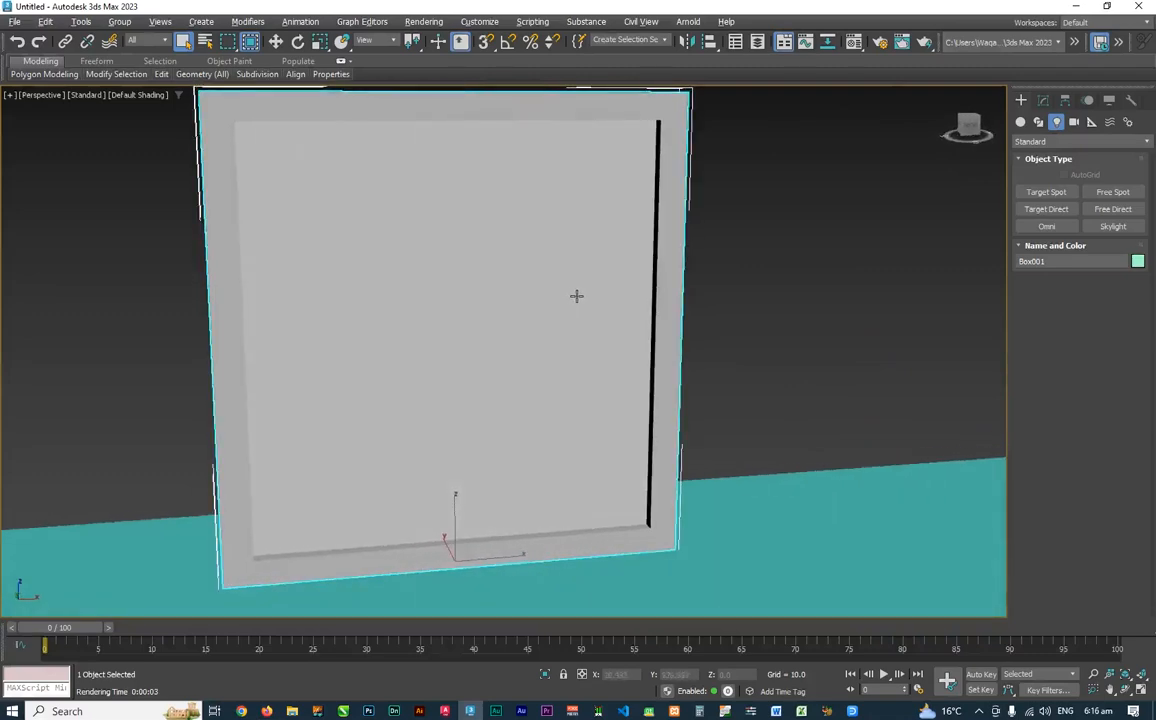
{"action": "key", "text": "shift+q"}
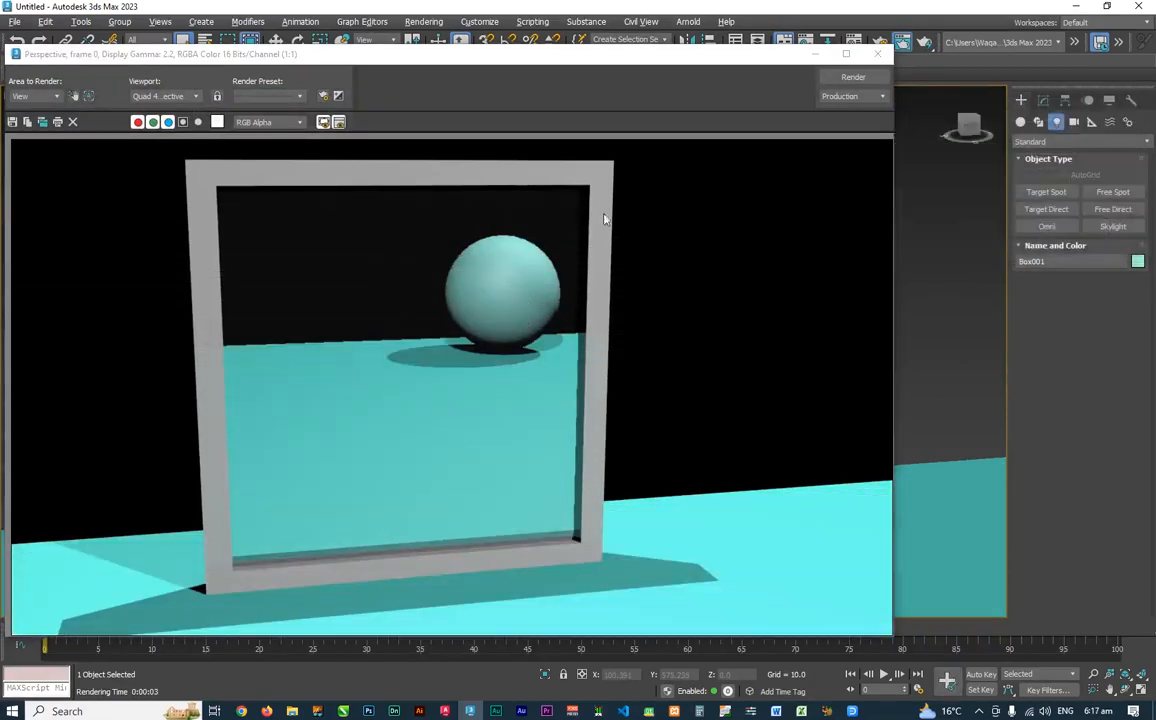
{"action": "left_click", "coordinate": [877, 53]}
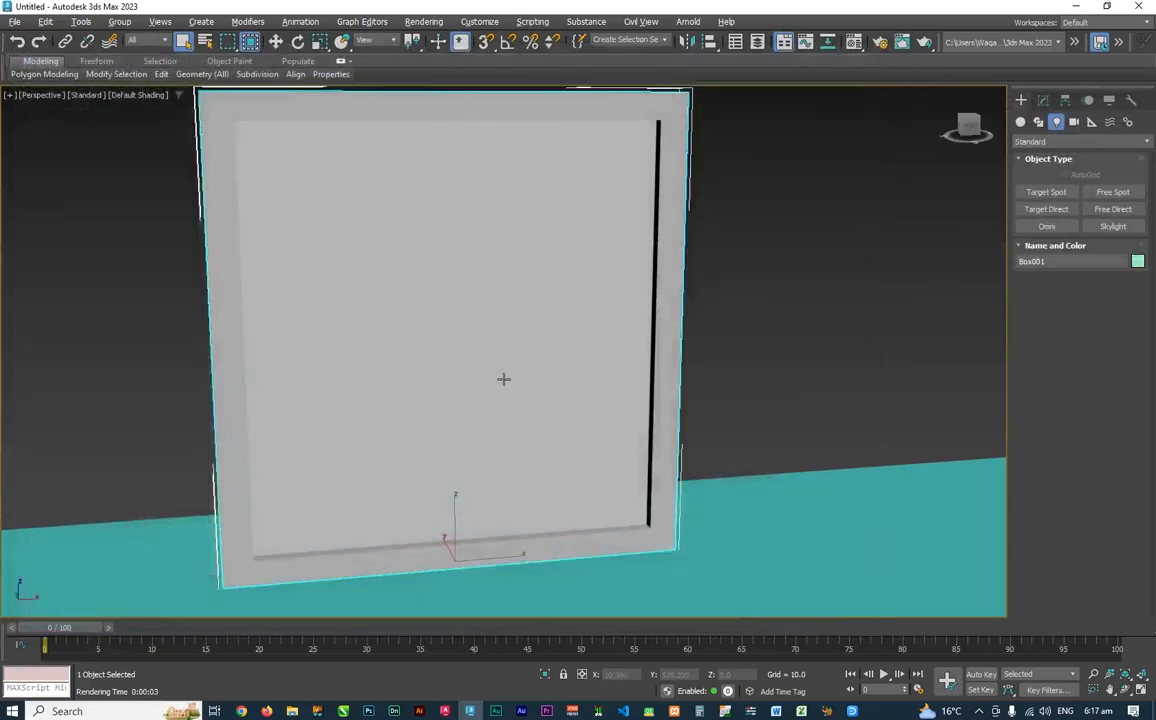
{"action": "scroll", "coordinate": [494, 371], "scroll_direction": "down", "scroll_amount": 3}
{"action": "middle_click_drag", "start_coordinate": [494, 371], "coordinate": [436, 328], "text": "alt"}
{"action": "middle_click_drag", "start_coordinate": [446, 328], "coordinate": [436, 329], "text": "alt"}
{"action": "key", "text": "shift+q"}
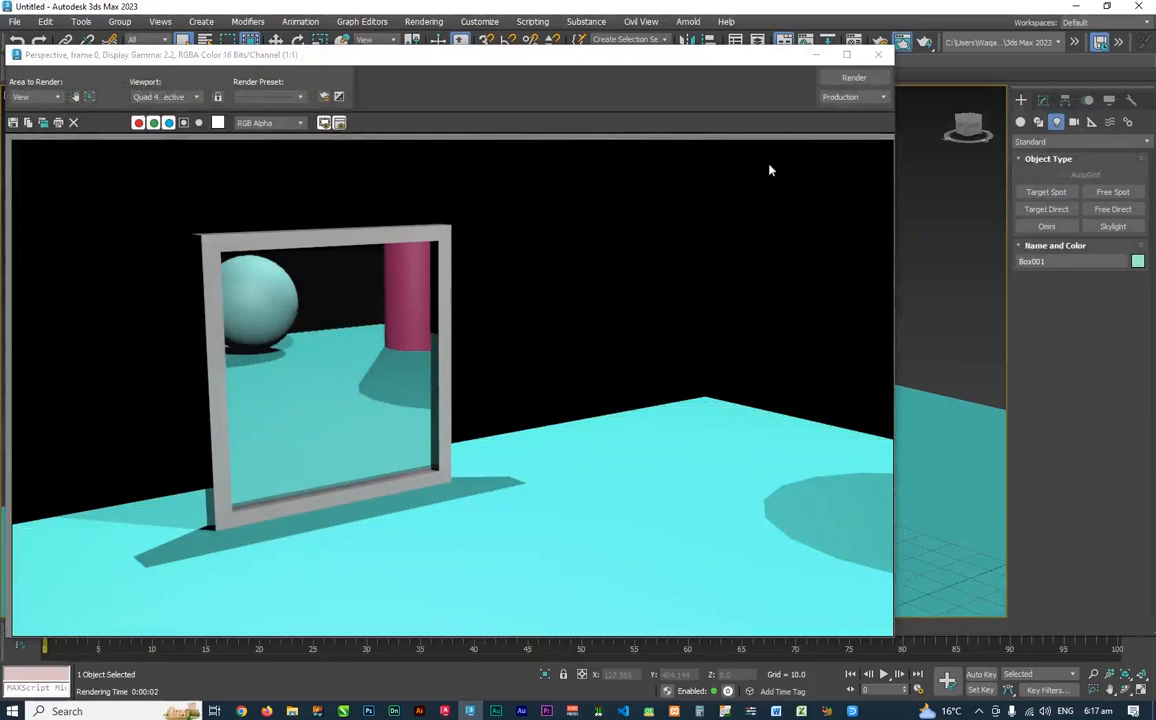
{"action": "left_click", "coordinate": [878, 54]}
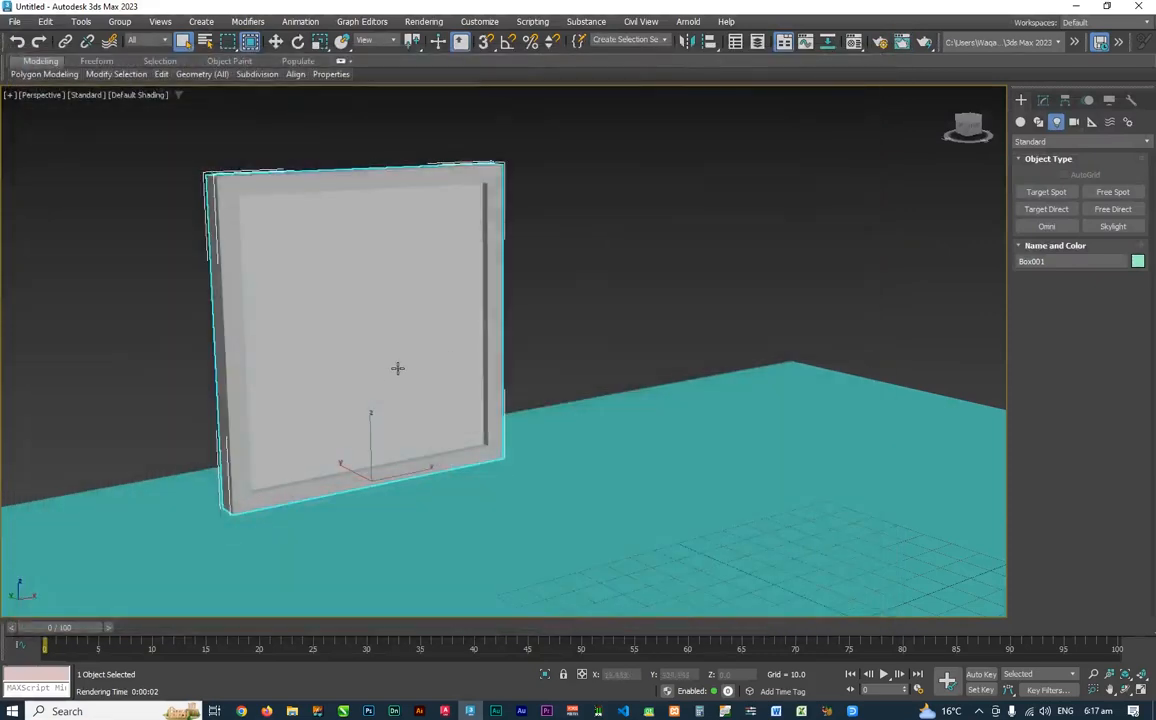
Scale the framed mirror panel up uniformly to about 289%.
{"action": "left_click", "coordinate": [627, 227]}
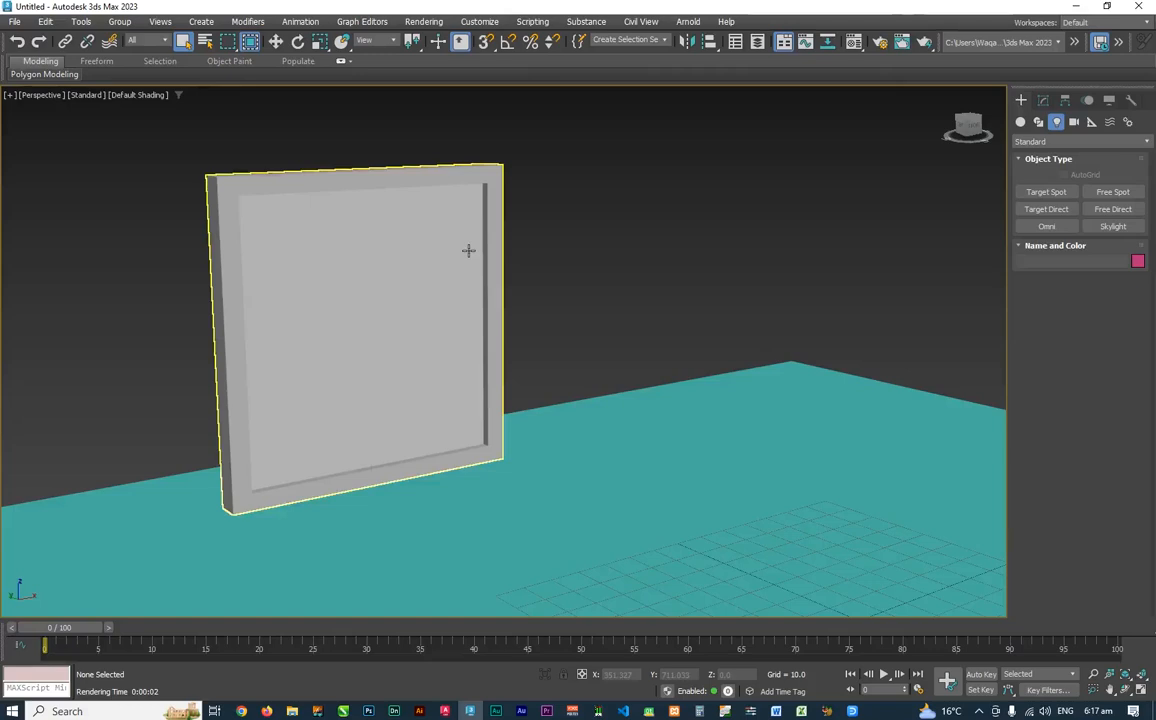
{"action": "left_click", "coordinate": [468, 250]}
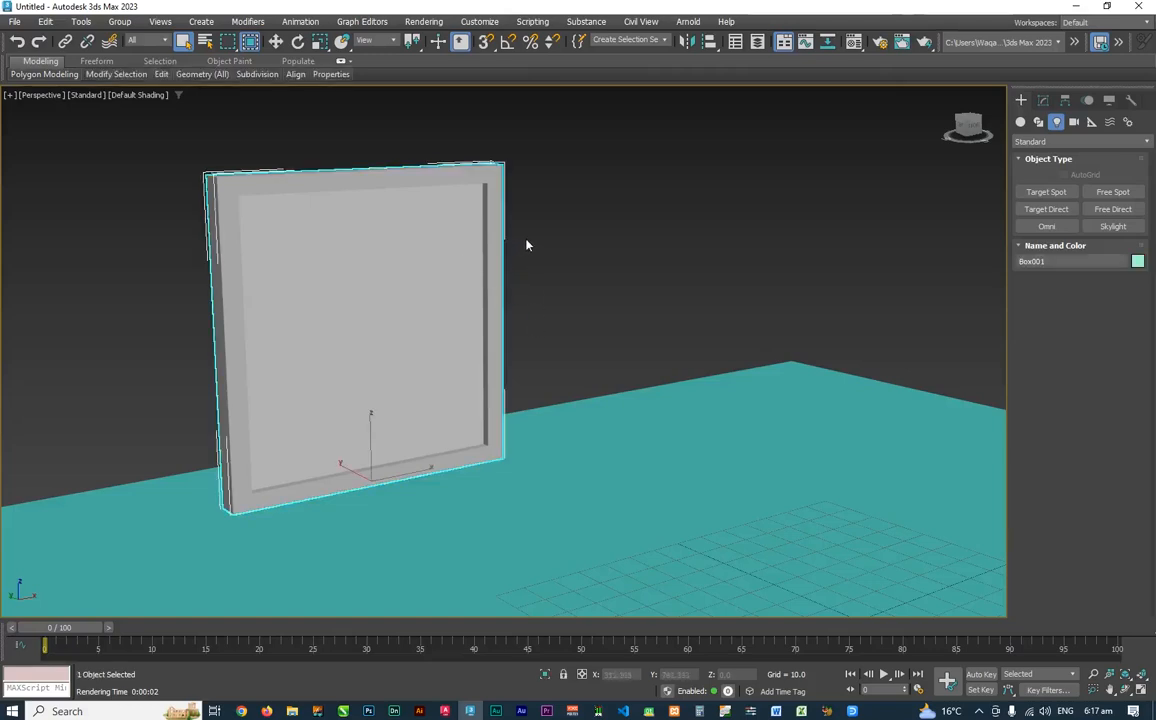
{"action": "key", "text": "r"}
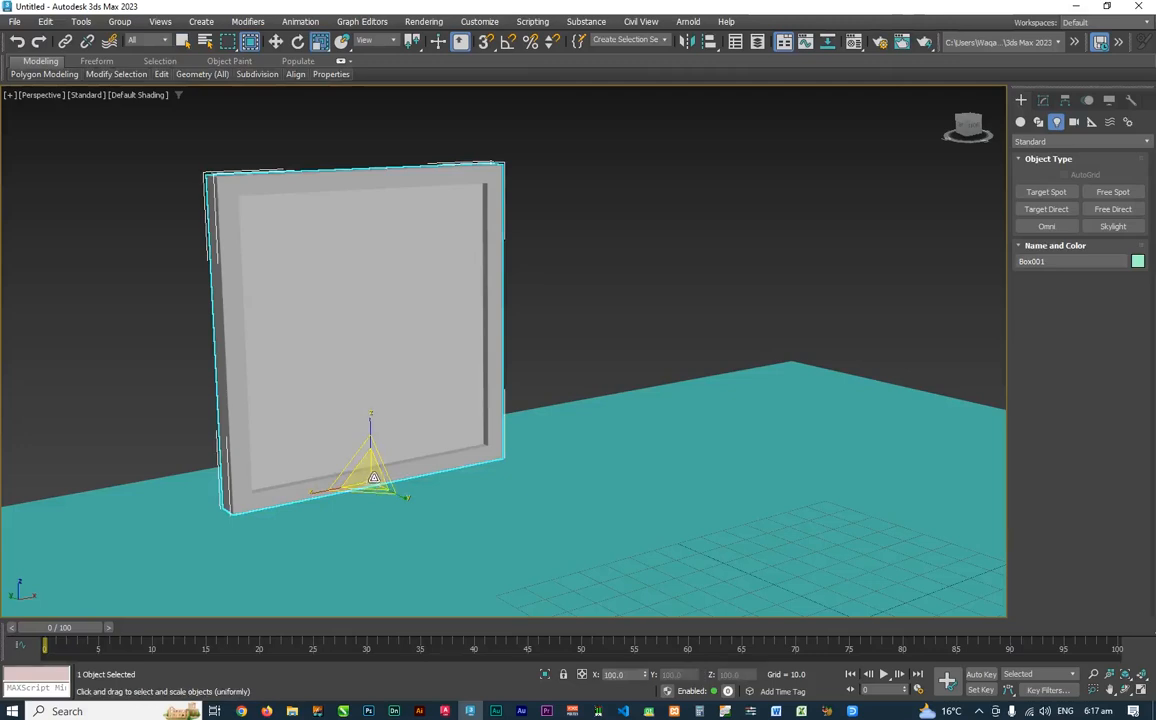
{"action": "left_click_drag", "start_coordinate": [373, 478], "coordinate": [454, 359]}
Render a close perspective view of the enlarged mirror to check its reflections, and close the render window.
{"action": "scroll", "coordinate": [452, 346], "scroll_direction": "down", "scroll_amount": 5}
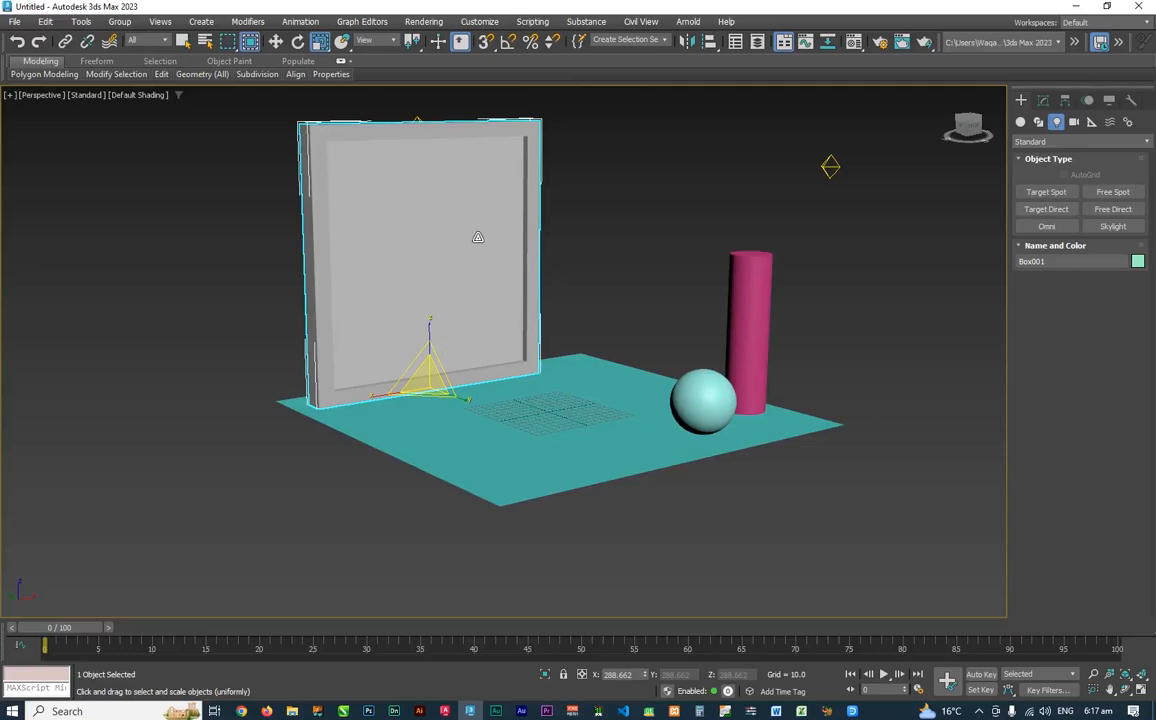
{"action": "scroll", "coordinate": [478, 237], "scroll_direction": "up", "scroll_amount": 4}
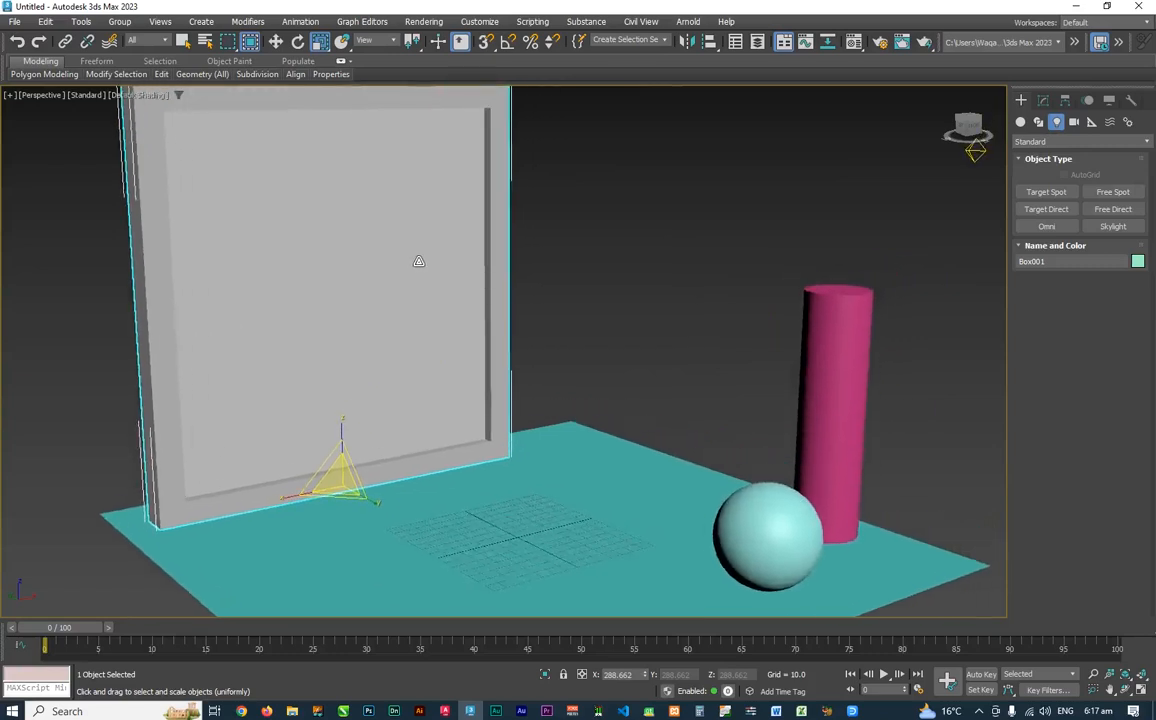
{"action": "scroll", "coordinate": [420, 260], "scroll_direction": "up", "scroll_amount": 3}
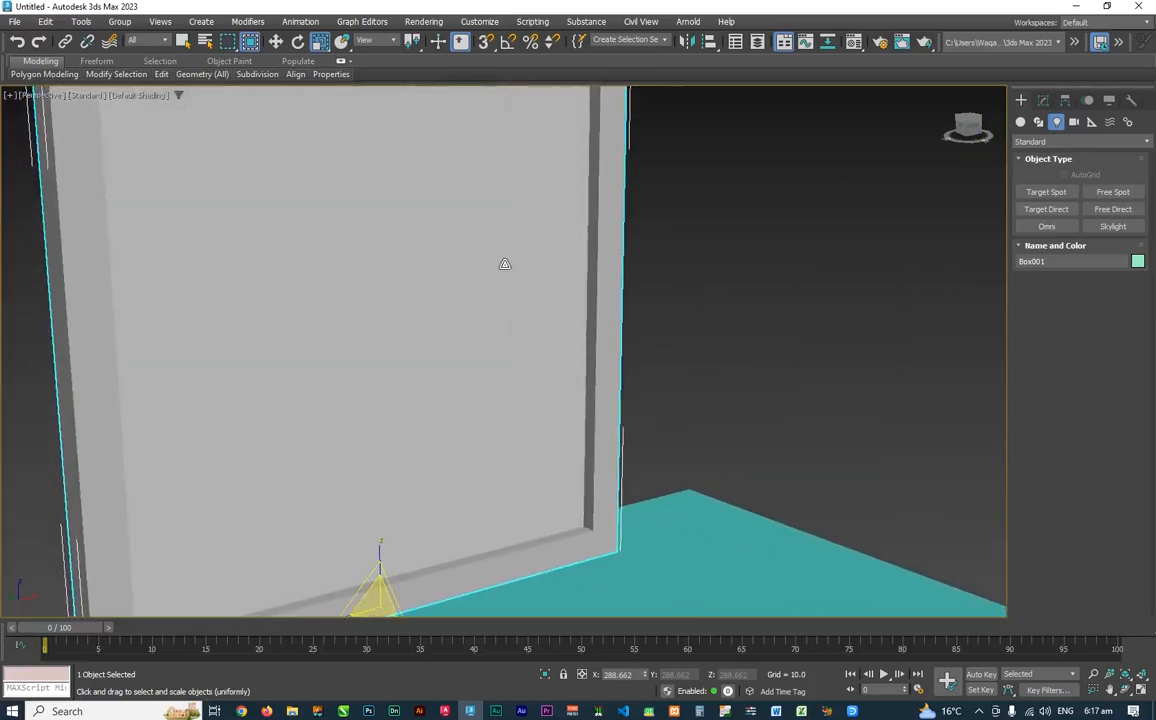
{"action": "key", "text": "shift+q"}
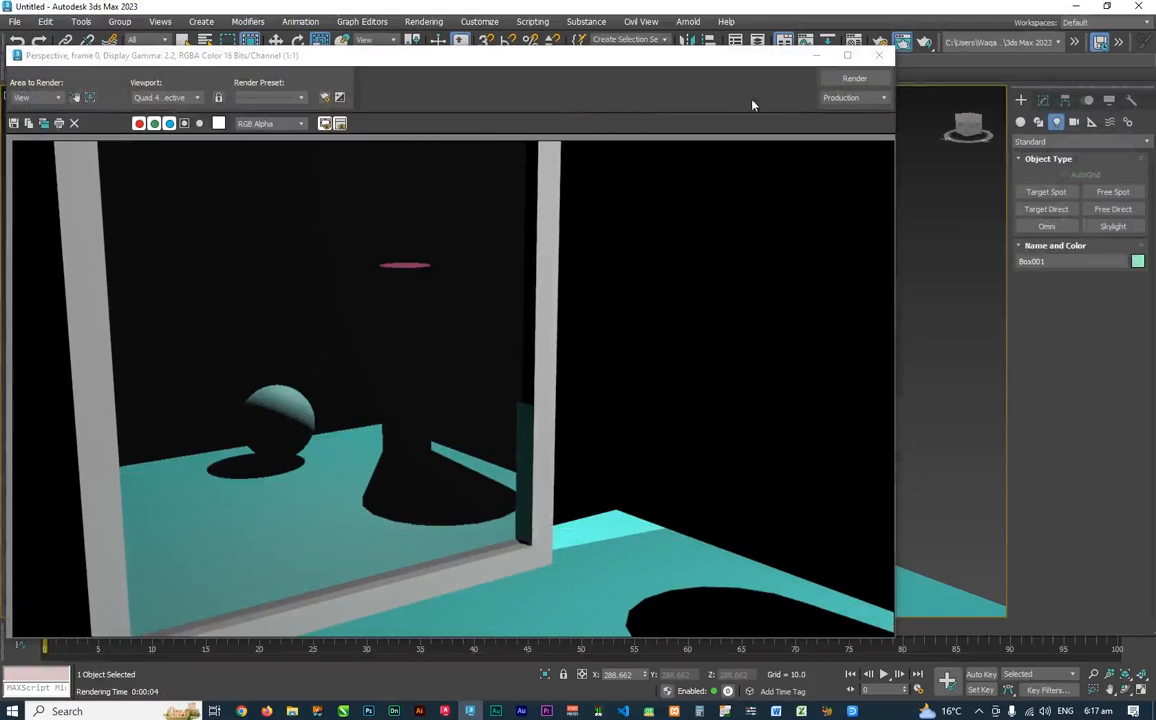
{"action": "left_click", "coordinate": [880, 58]}
Raise the omni light near the mirror's top edge well above the mirror along the Z axis.
{"action": "scroll", "coordinate": [400, 387], "scroll_direction": "down", "scroll_amount": 6}
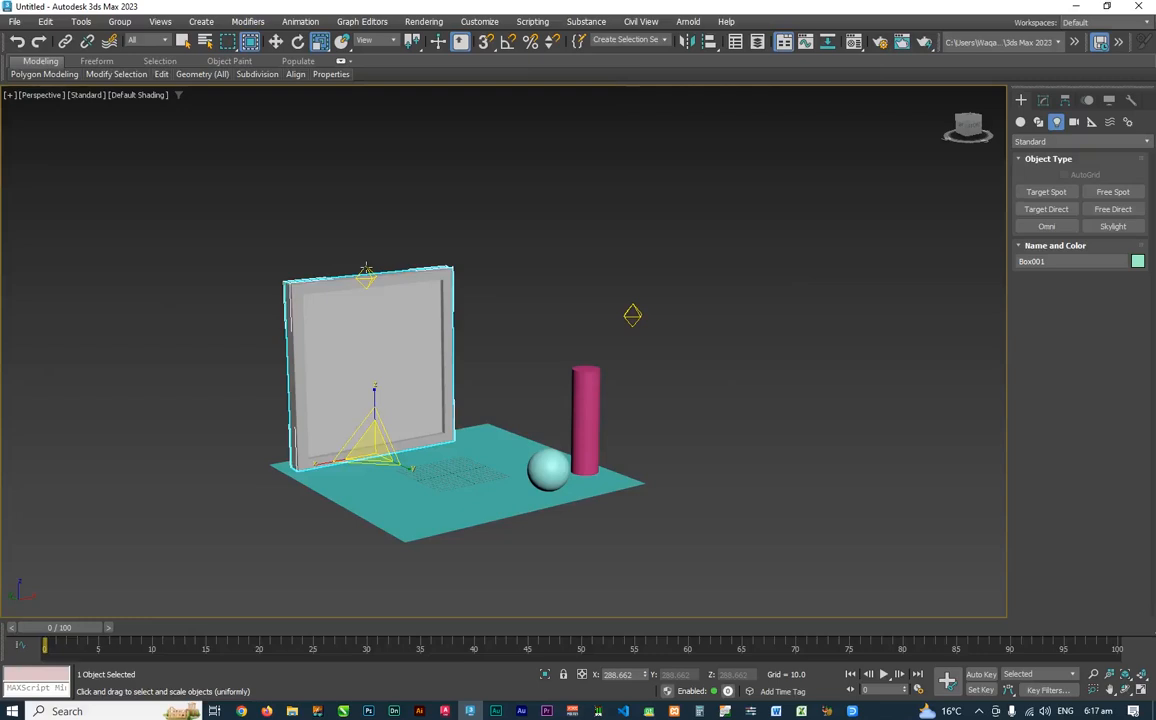
{"action": "left_click", "coordinate": [367, 268]}
{"action": "key", "text": "w"}
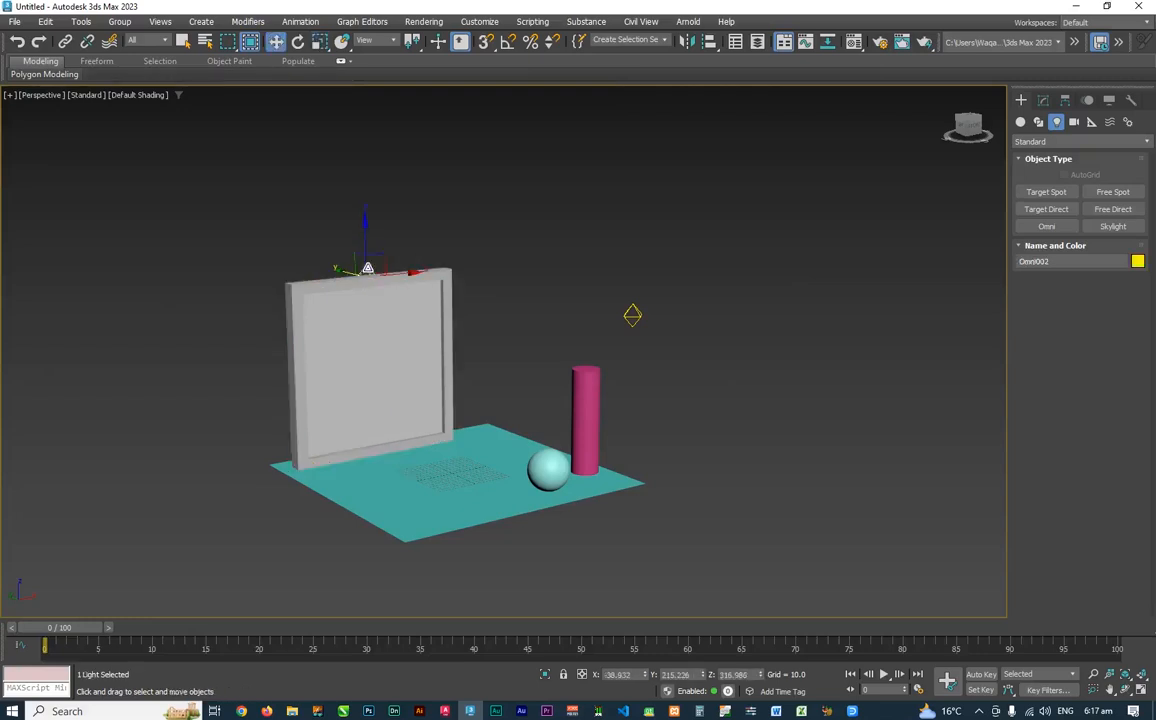
{"action": "left_click_drag", "start_coordinate": [369, 226], "coordinate": [354, 111]}
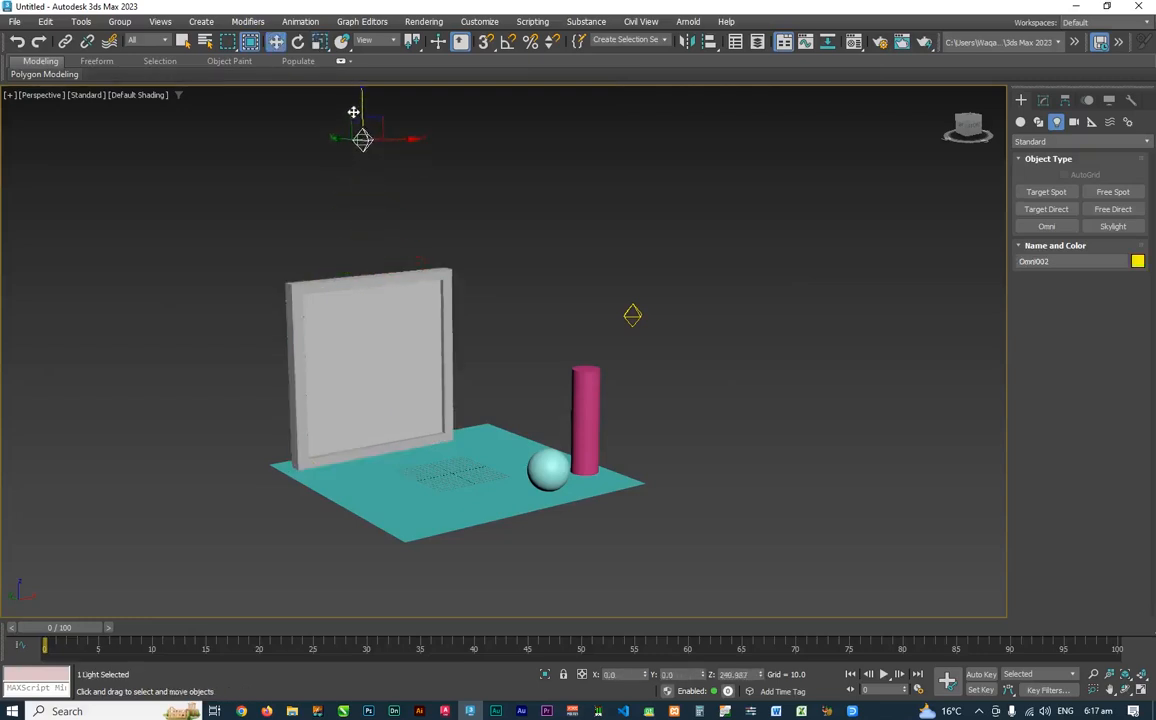
Increase the ground plane's length and width so it extends well beyond the mirror, sphere and cylinder.
{"action": "left_click", "coordinate": [609, 481]}
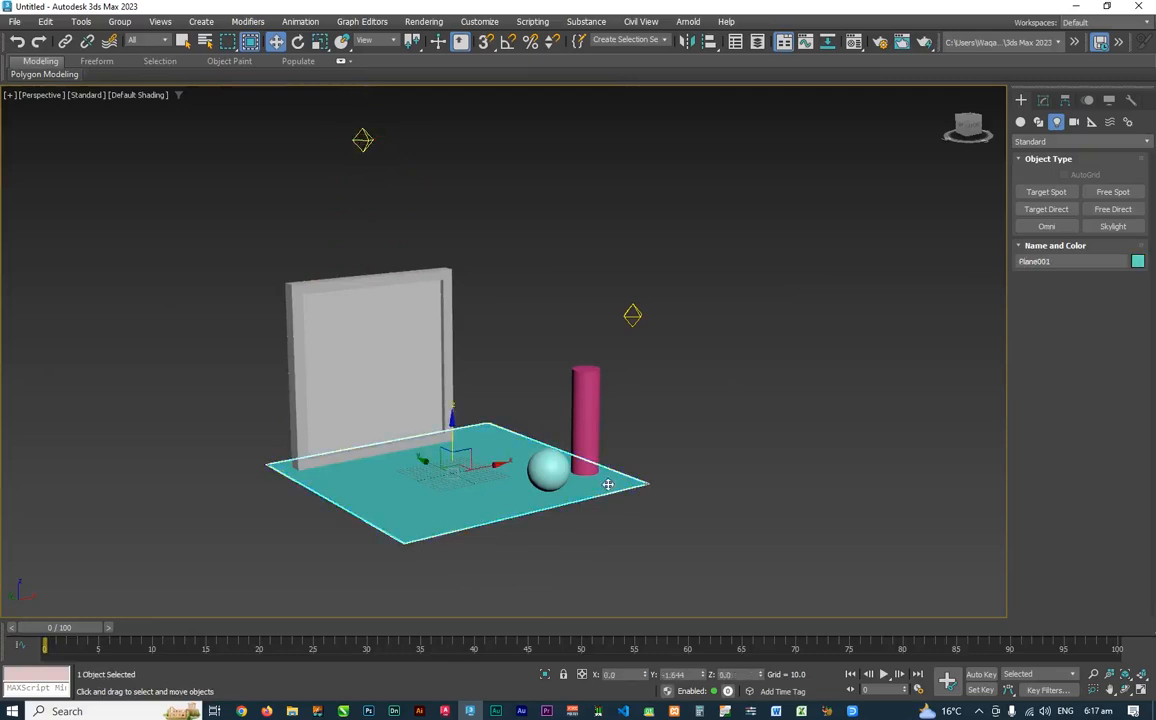
{"action": "left_click", "coordinate": [1043, 100]}
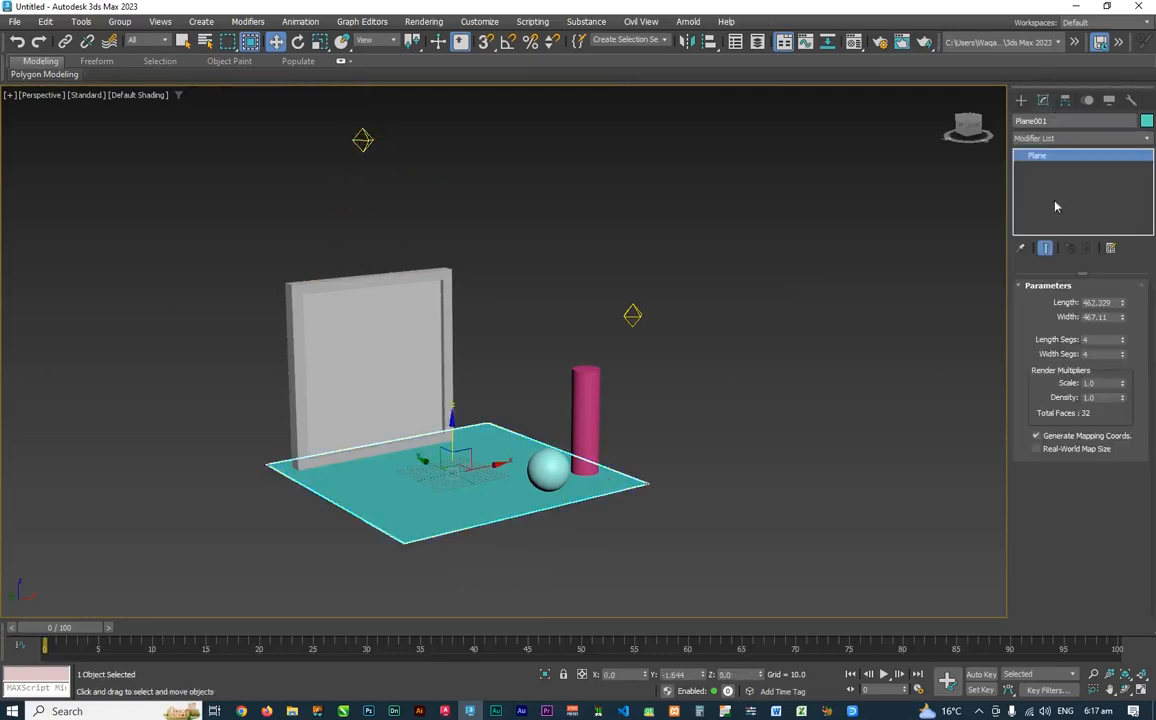
{"action": "left_click_drag", "start_coordinate": [1124, 306], "coordinate": [1115, 219]}
{"action": "left_click_drag", "start_coordinate": [1128, 316], "coordinate": [1125, 272]}
Select the cylinder and sphere together and move them farther from the mirror toward the enlarged plane's near edge.
{"action": "left_click", "coordinate": [591, 380]}
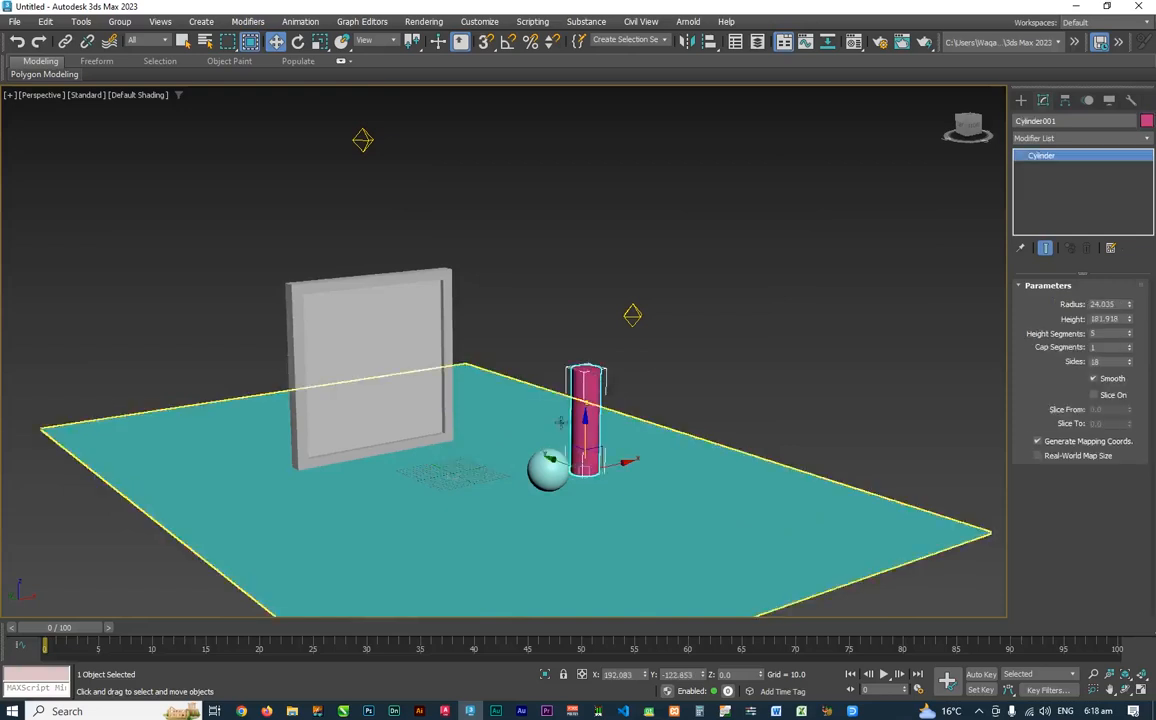
{"action": "left_click", "coordinate": [553, 472], "text": "ctrl"}
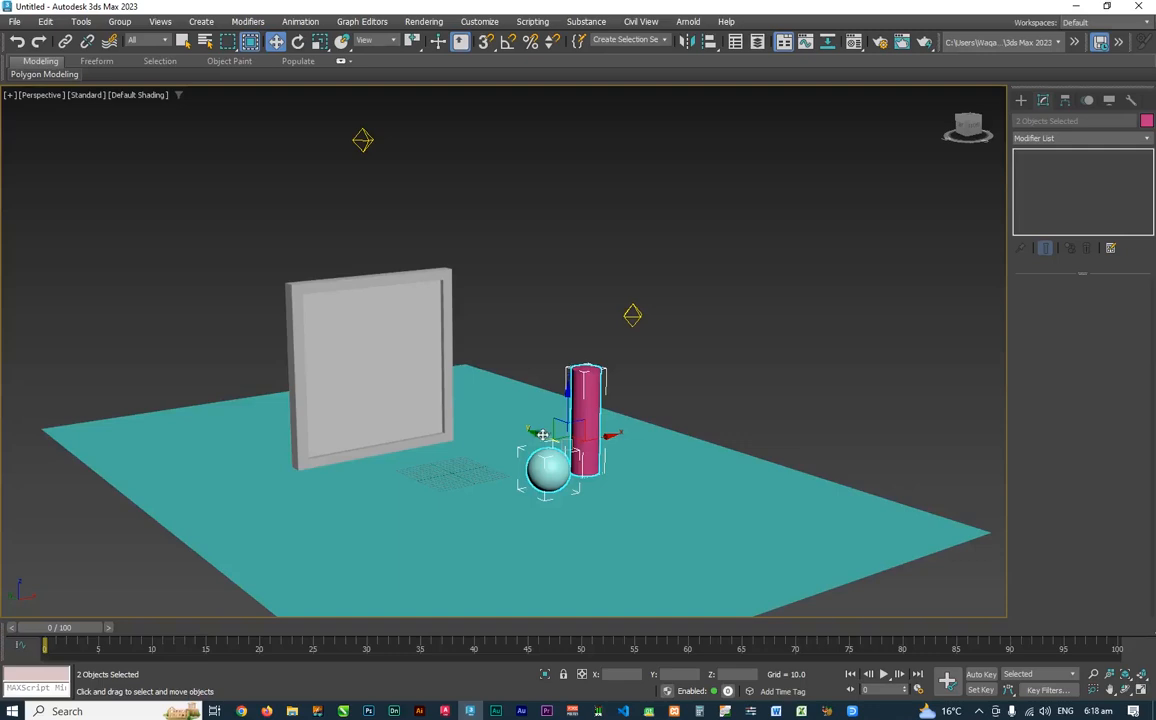
{"action": "left_click_drag", "start_coordinate": [542, 442], "coordinate": [755, 514]}
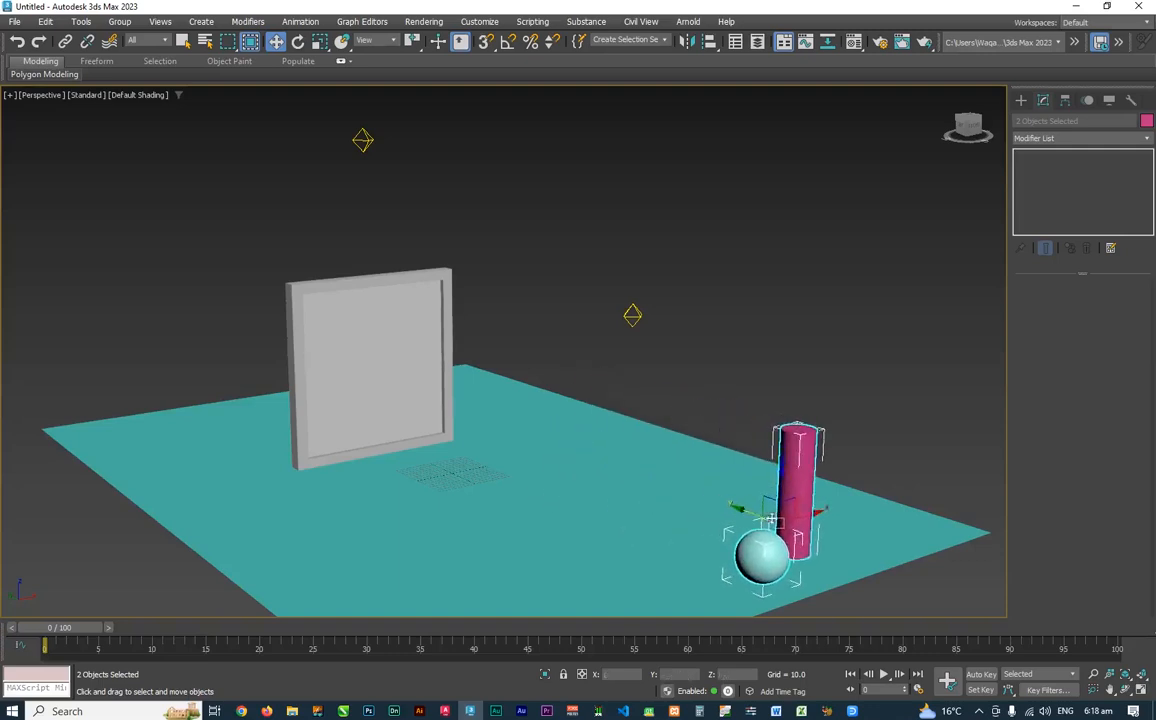
Reselect the cylinder and sphere together, shift them slightly in the positive X direction, and clear the selection.
{"action": "left_click", "coordinate": [812, 514]}
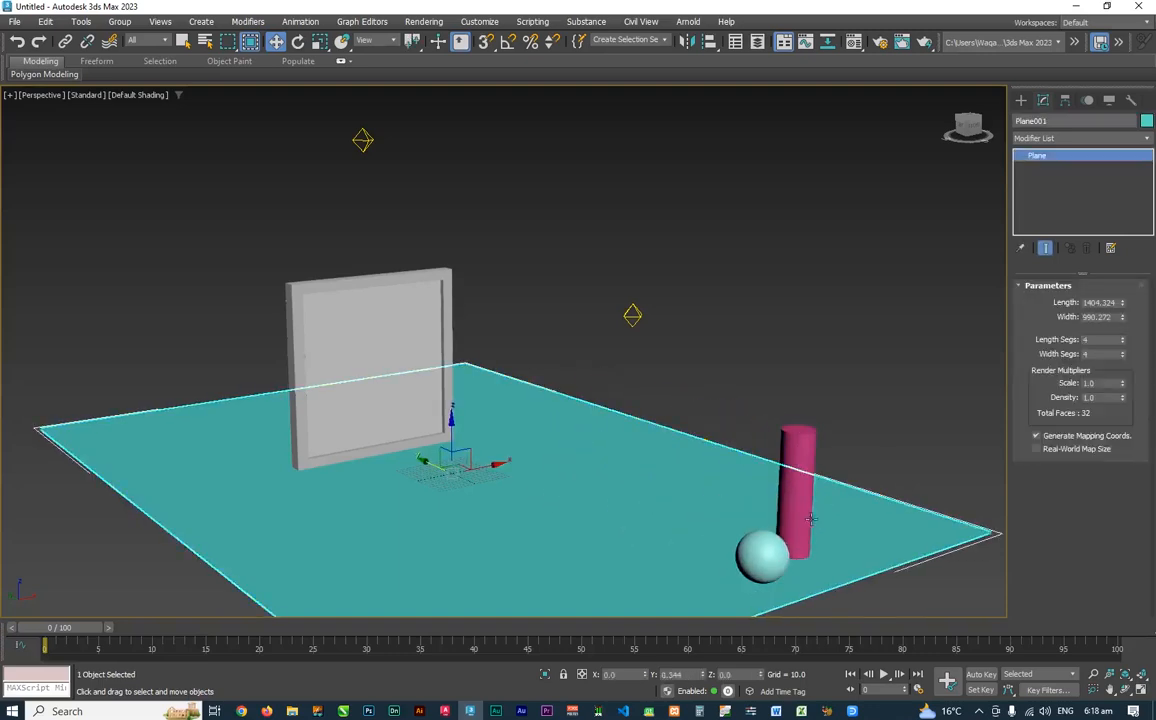
{"action": "left_click", "coordinate": [762, 550], "text": "ctrl"}
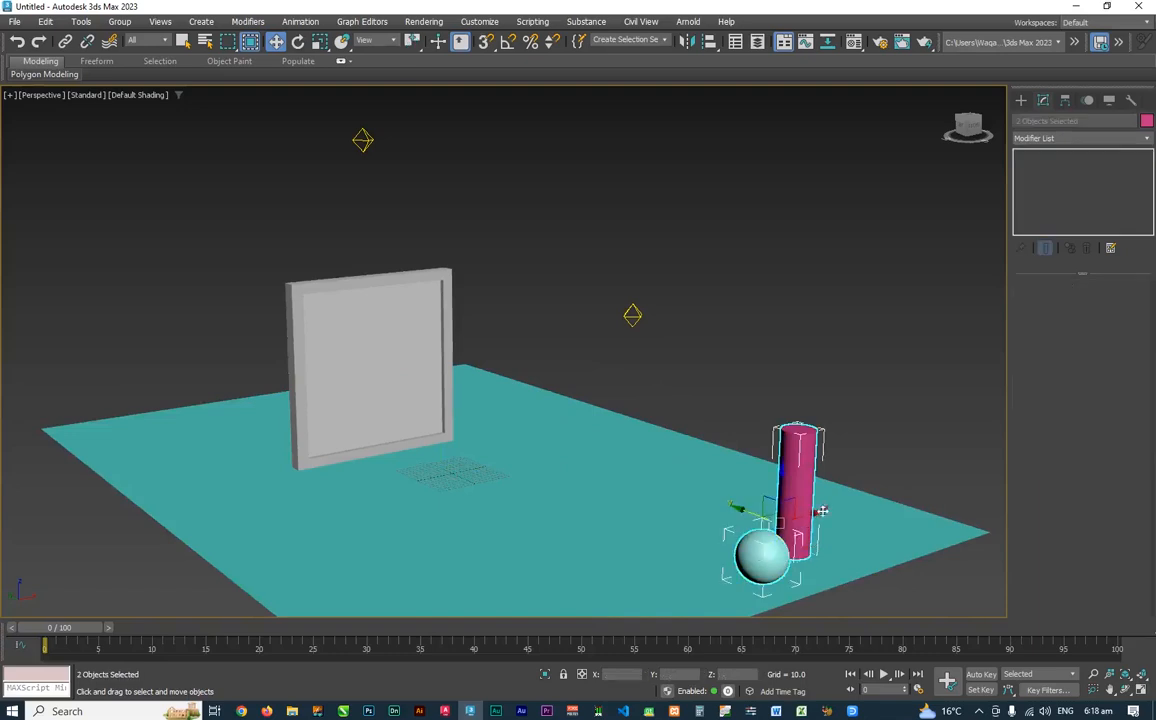
{"action": "left_click_drag", "start_coordinate": [815, 512], "coordinate": [843, 505]}
{"action": "left_click", "coordinate": [873, 361]}
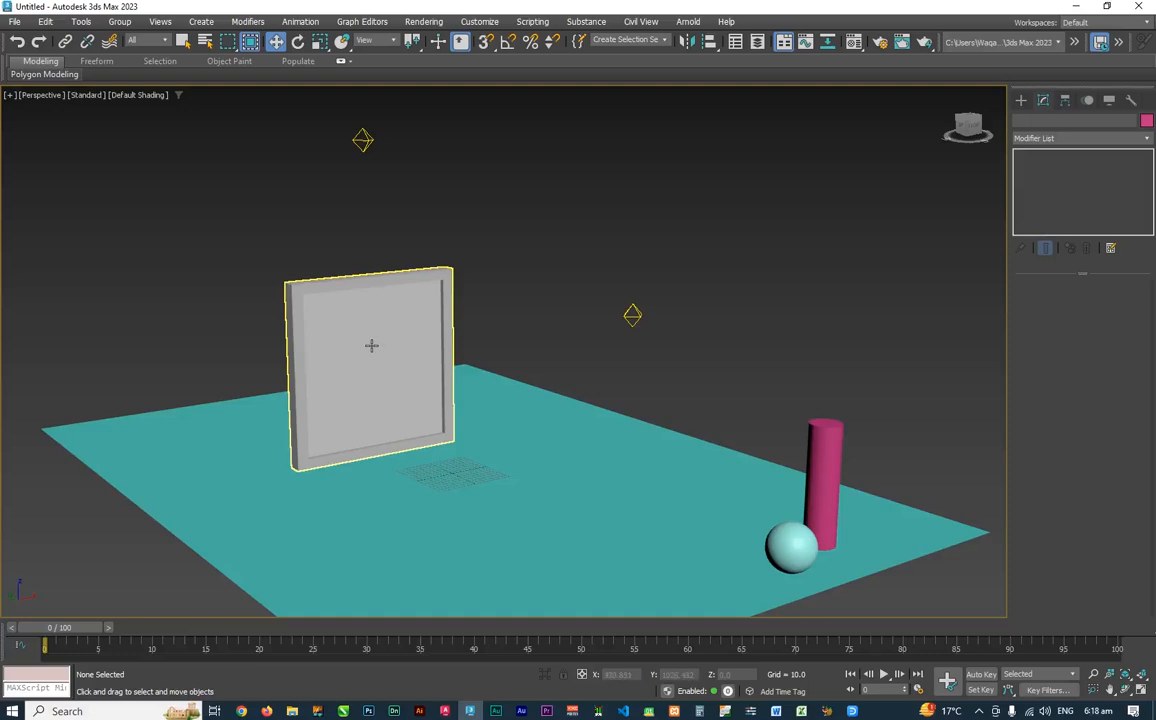
Move the framed mirror back along the Y axis to about 379, farther from the cylinder and sphere.
{"action": "left_click", "coordinate": [371, 379]}
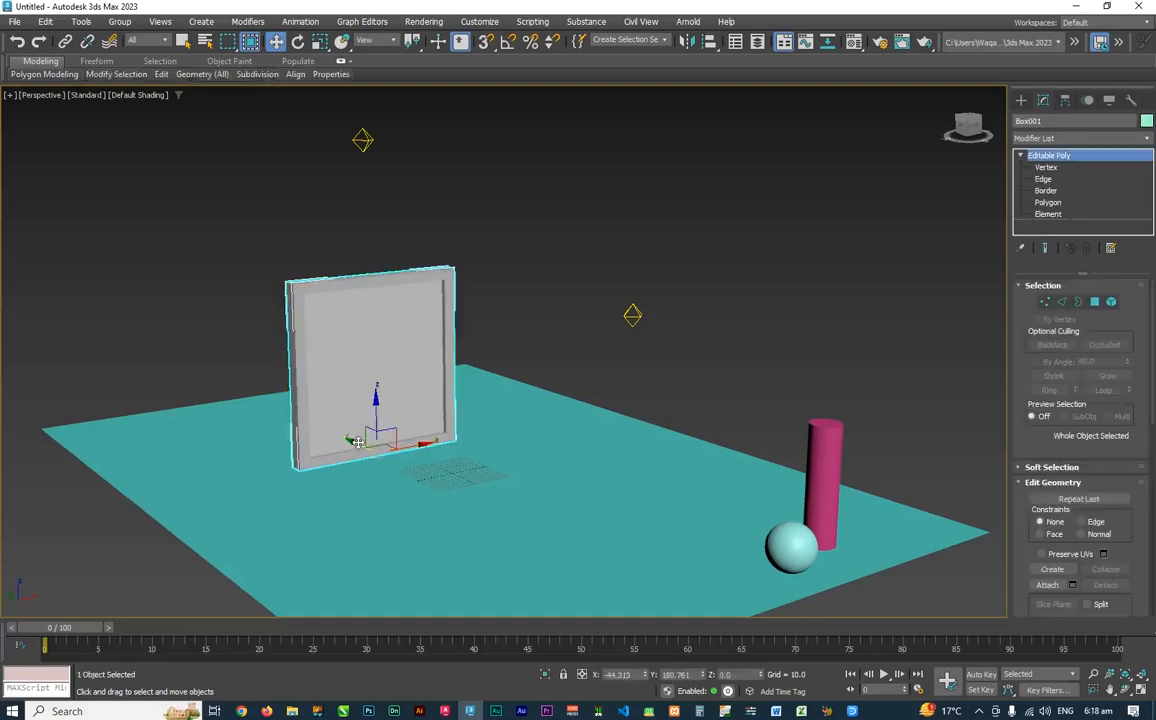
{"action": "left_click_drag", "start_coordinate": [335, 402], "coordinate": [303, 400]}
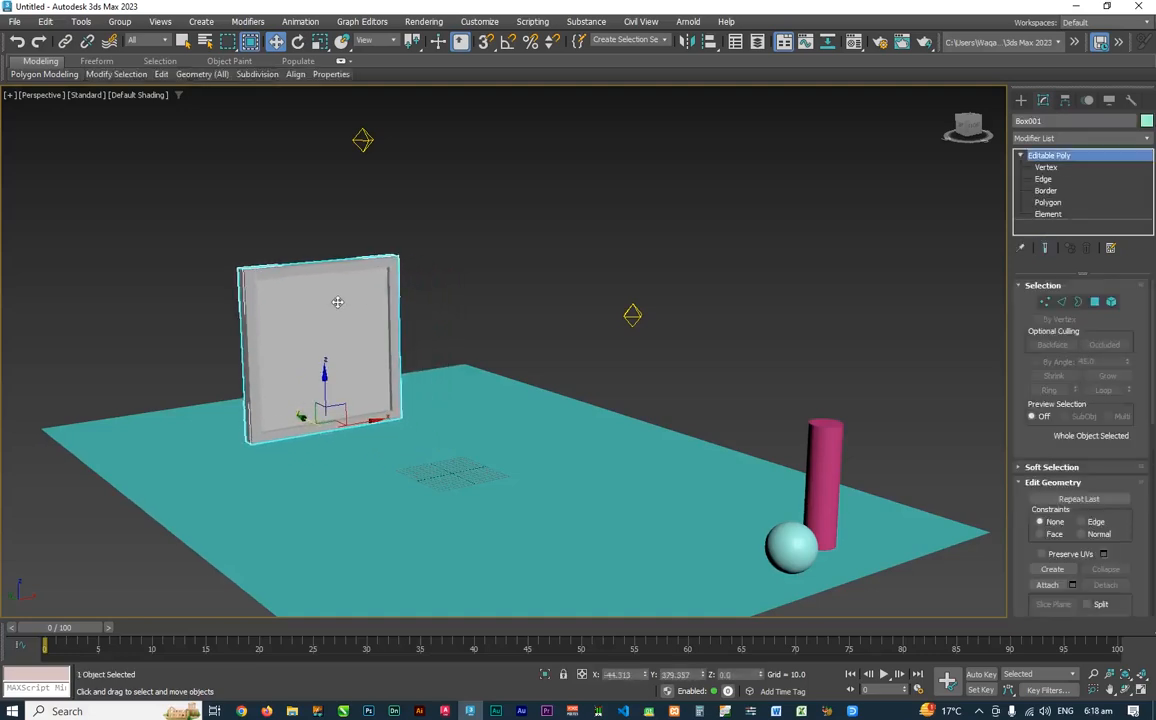
Render a close perspective view of the repositioned mirror to check its reflections, and close the render window.
{"action": "scroll", "coordinate": [305, 274], "scroll_direction": "up", "scroll_amount": 4}
{"action": "scroll", "coordinate": [318, 293], "scroll_direction": "up", "scroll_amount": 8}
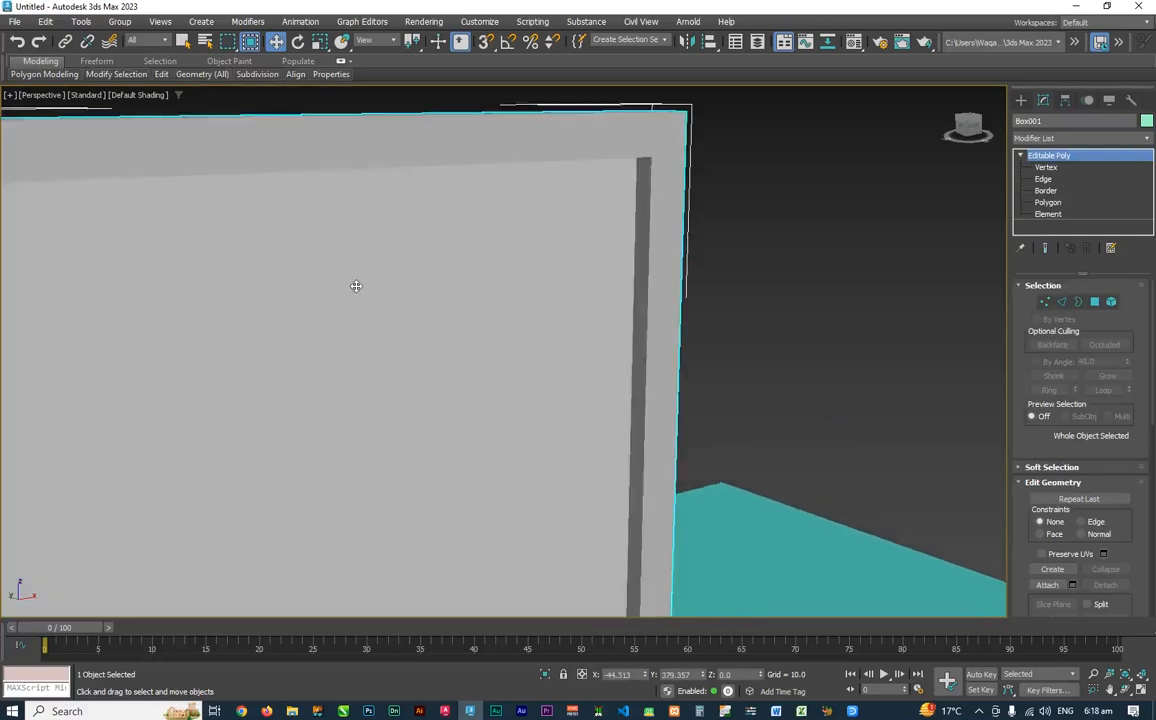
{"action": "scroll", "coordinate": [370, 273], "scroll_direction": "down", "scroll_amount": 5}
{"action": "middle_click_drag", "start_coordinate": [374, 279], "coordinate": [373, 190]}
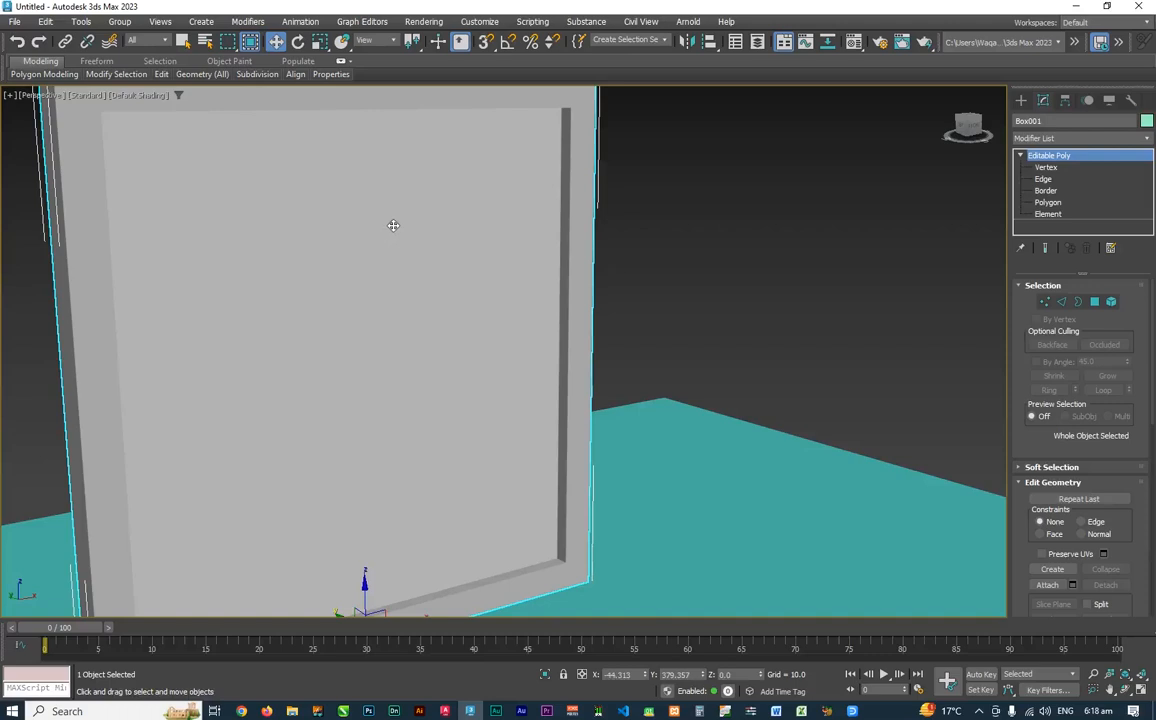
{"action": "key", "text": "q"}
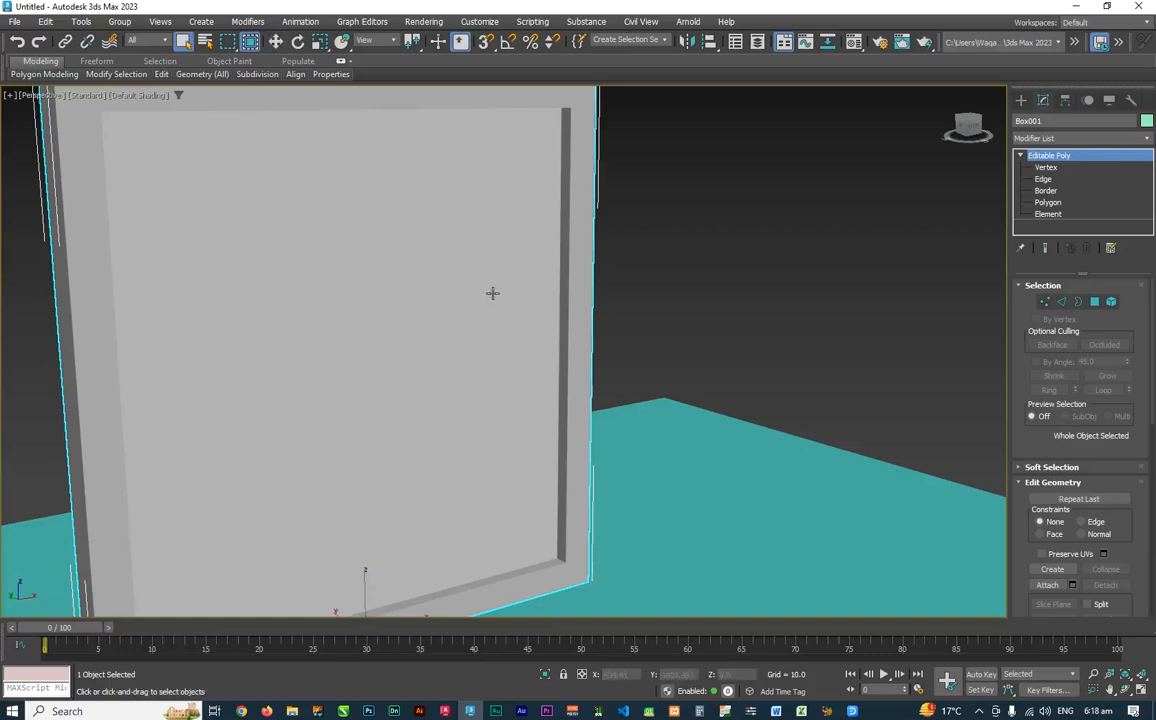
{"action": "key", "text": "shift+q"}
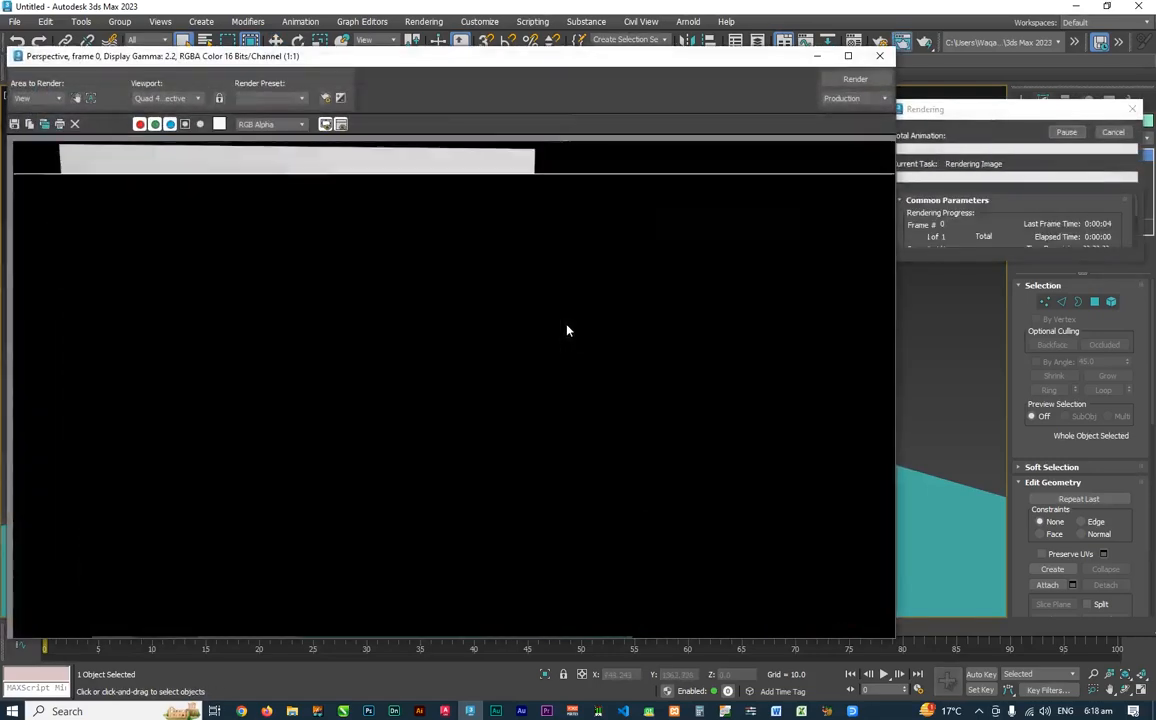
{"action": "left_click", "coordinate": [877, 56]}
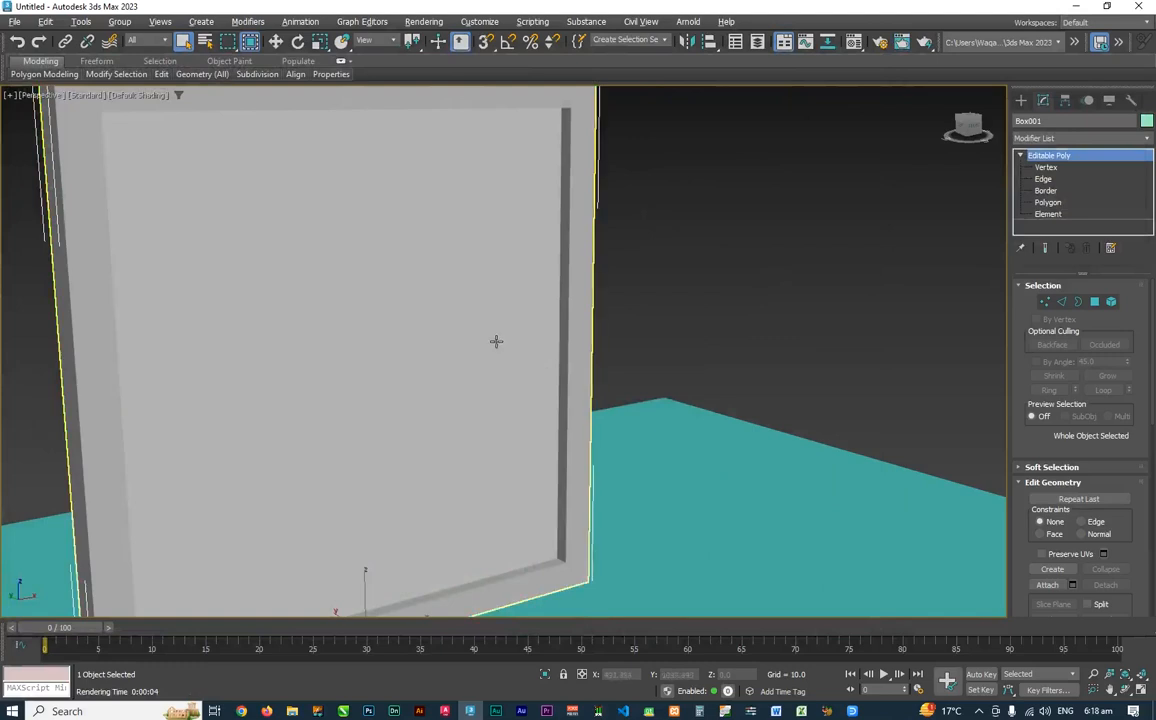
Render the perspective view again from a lower, more frontal angle on the mirror.
{"action": "middle_click_drag", "start_coordinate": [495, 341], "coordinate": [472, 325], "text": "alt"}
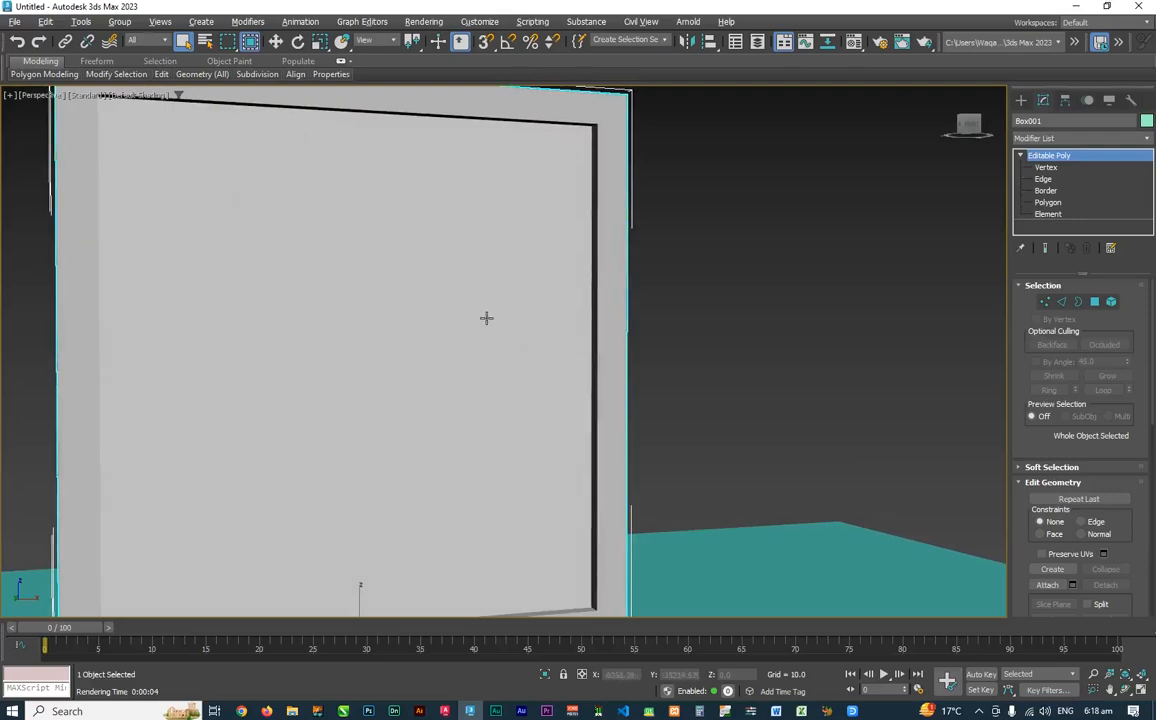
{"action": "key", "text": "shift+q"}
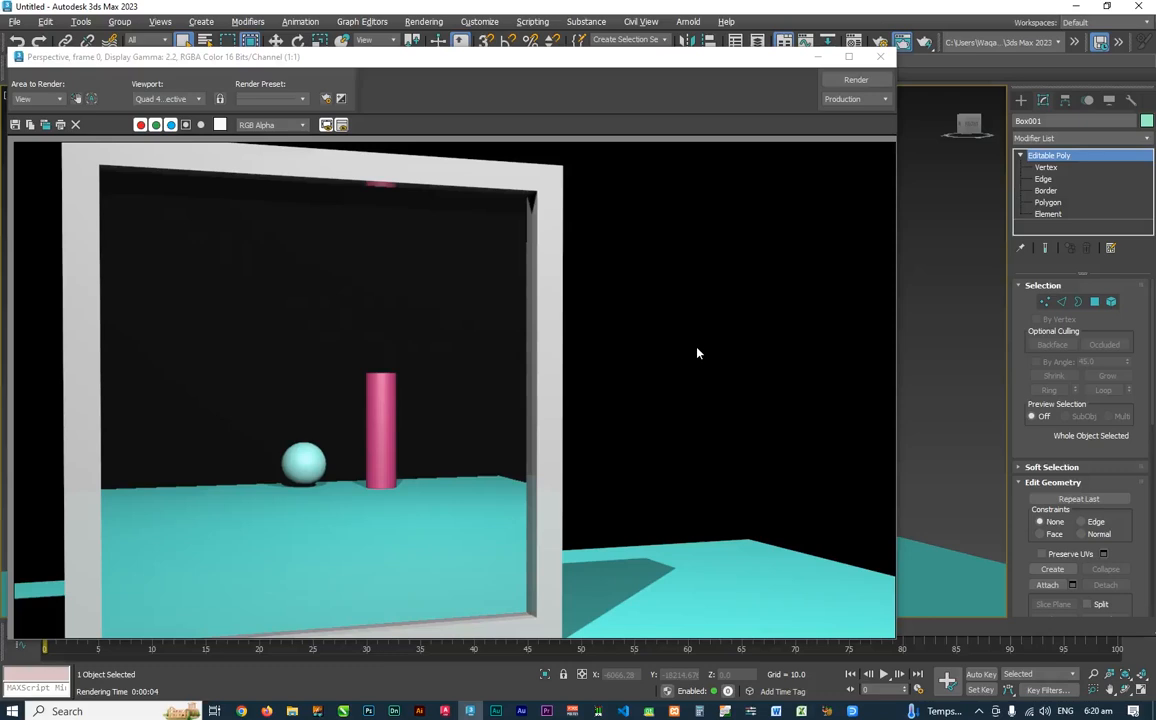
{"action": "left_click", "coordinate": [978, 711]}
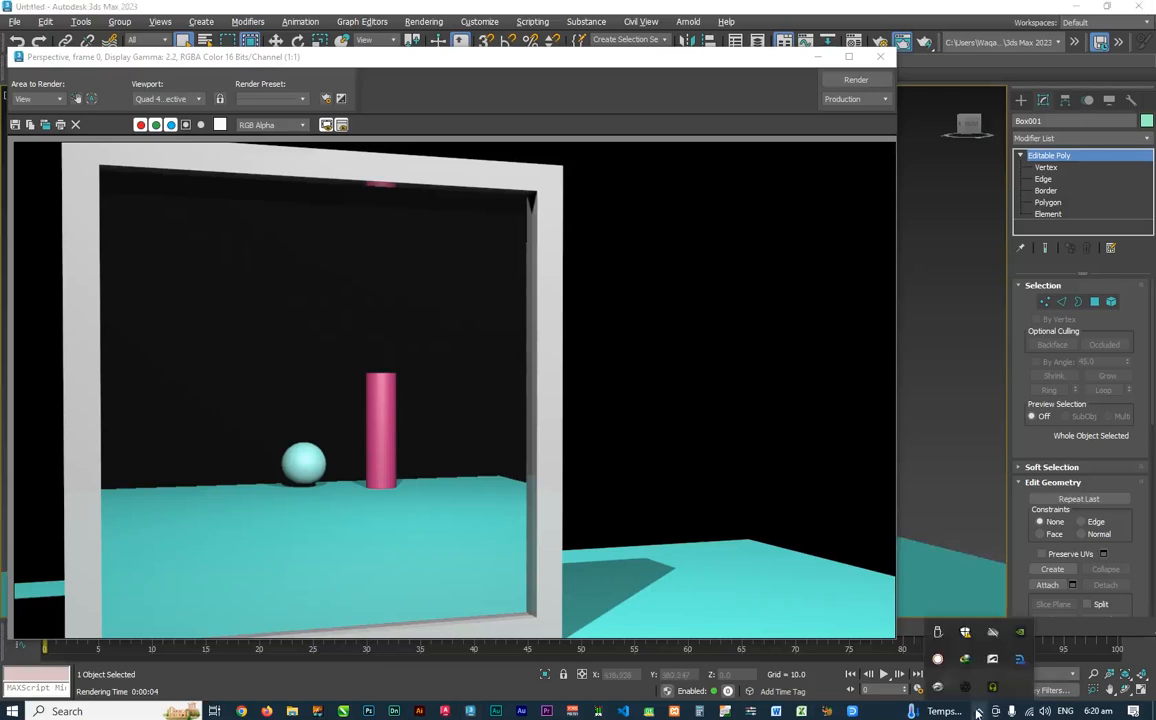
{"action": "left_click", "coordinate": [937, 660]}
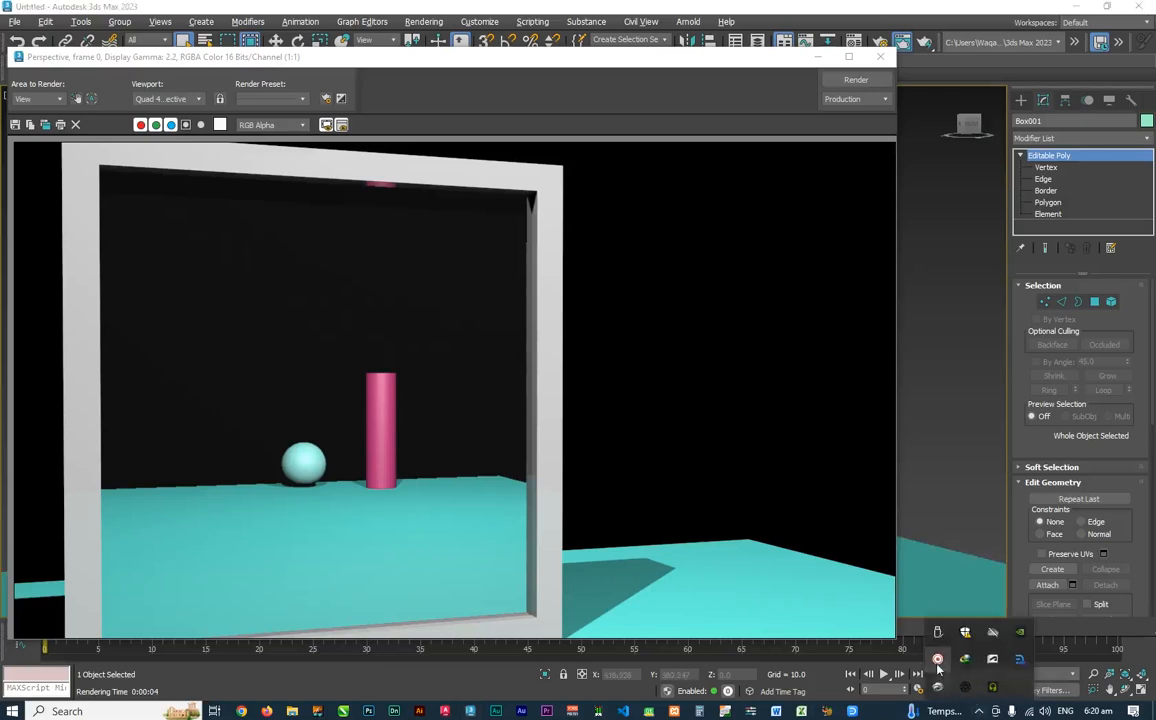